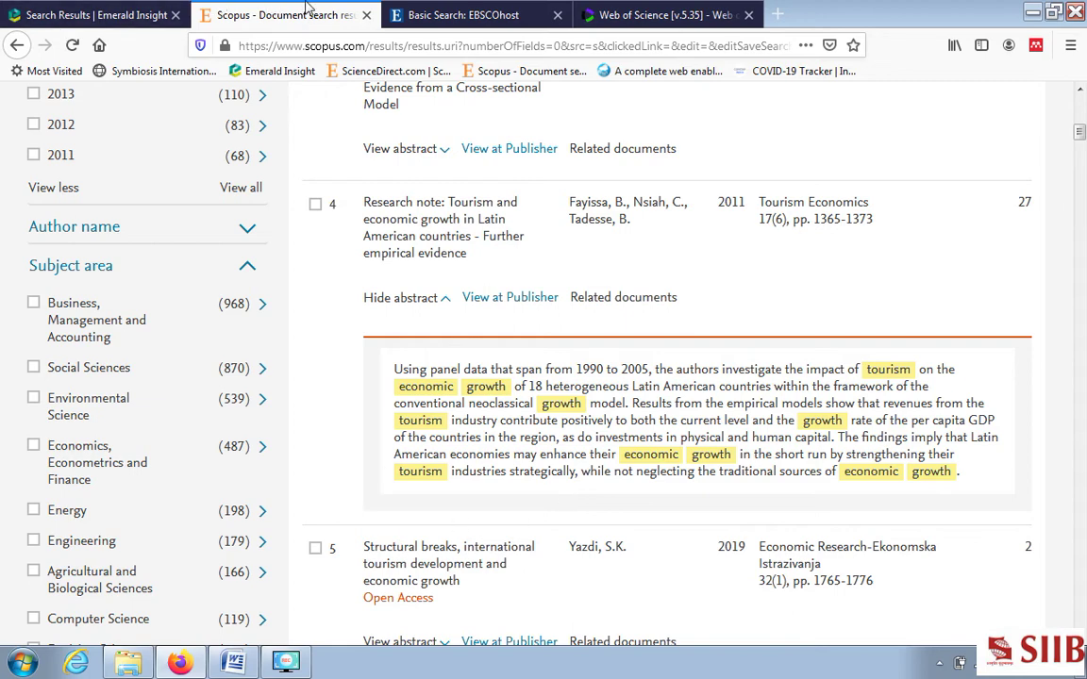
pyautogui.click(467, 17)
pyautogui.click(340, 364)
pyautogui.write('Originality/value')
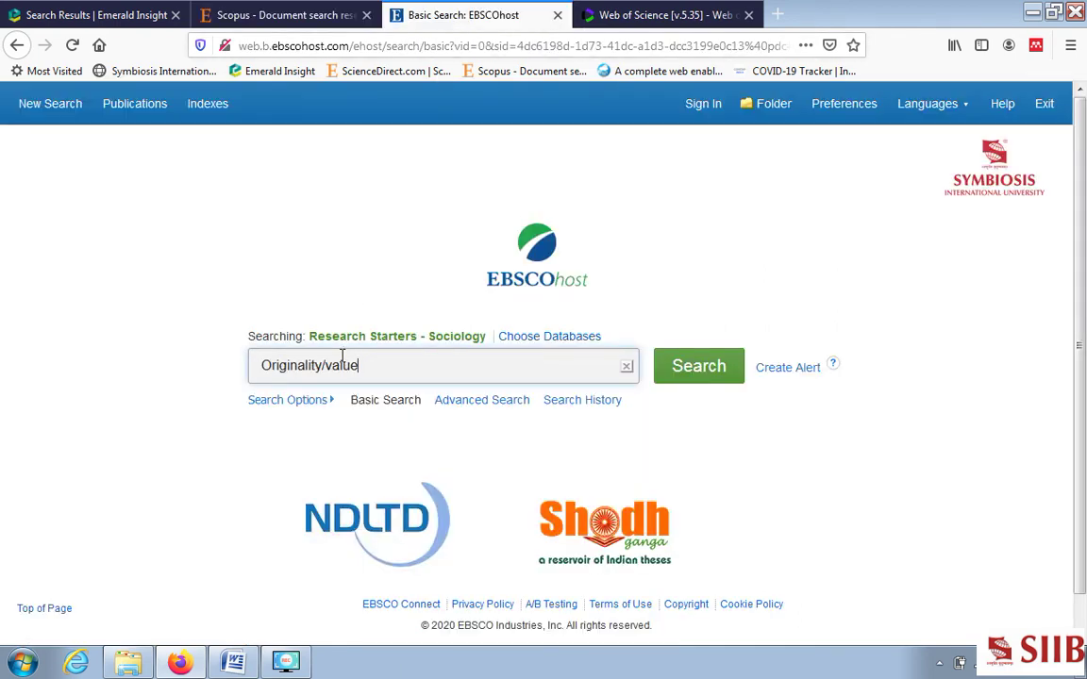
pyautogui.moveTo(388, 364); pyautogui.dragTo(186, 404)
pyautogui.press('BackSpace')
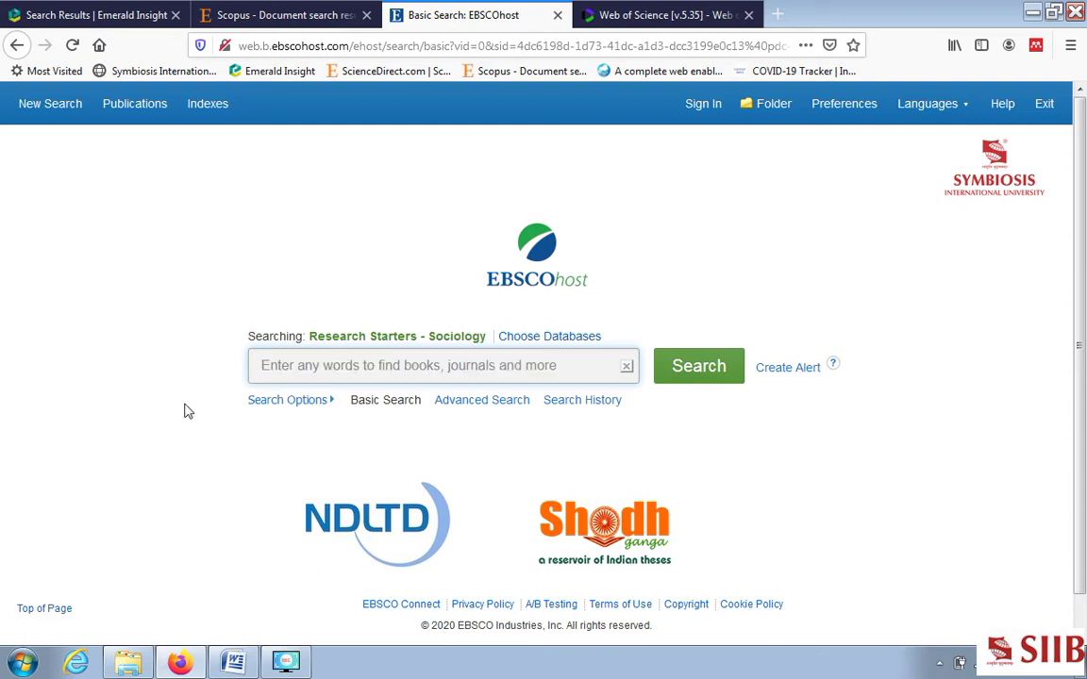
# Step: Copy the query "economic growth tourism relation regression" from the Emerald Insight search and try to search EBSCOhost with it
pyautogui.click(89, 16)
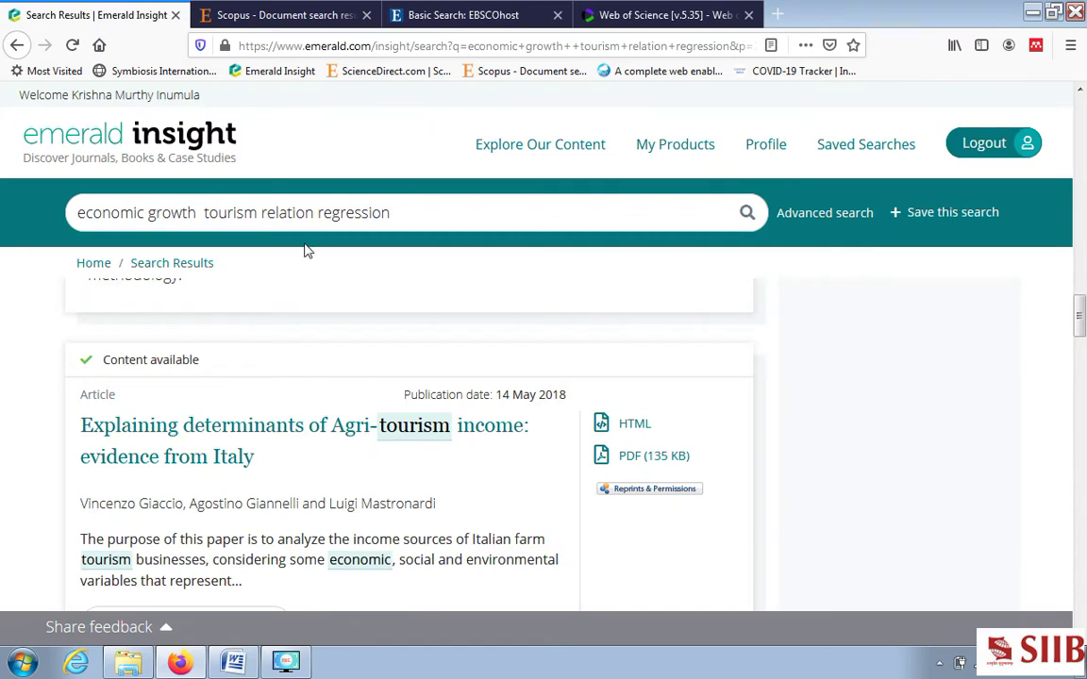
pyautogui.moveTo(400, 213); pyautogui.dragTo(3, 283)
pyautogui.hotkey('ctrl', 'c')
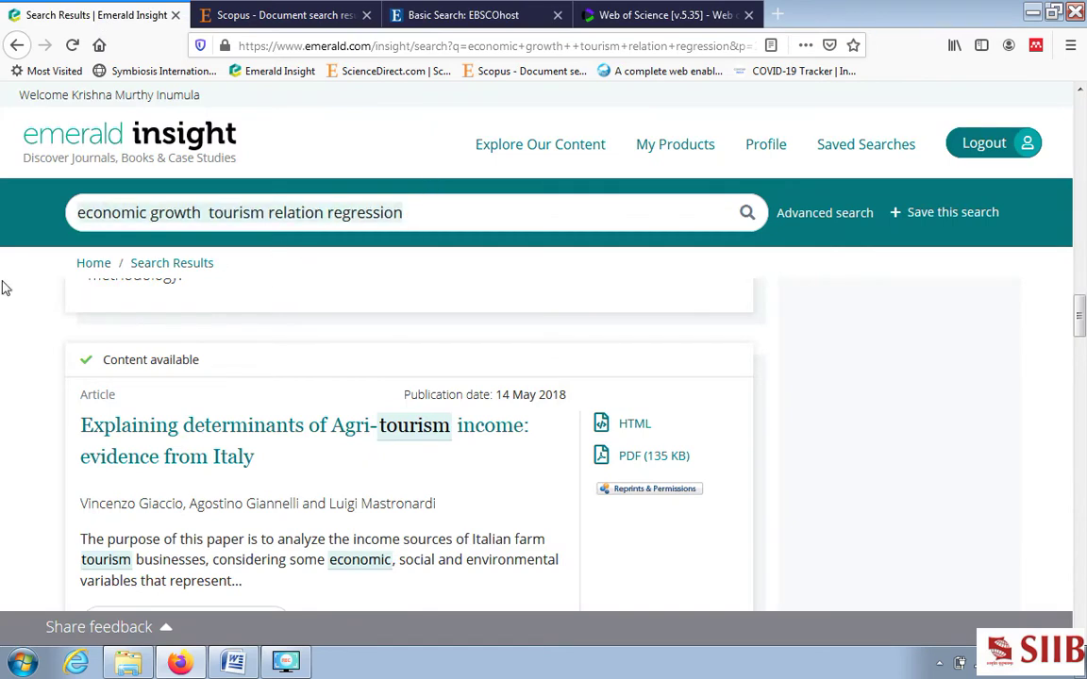
pyautogui.click(460, 17)
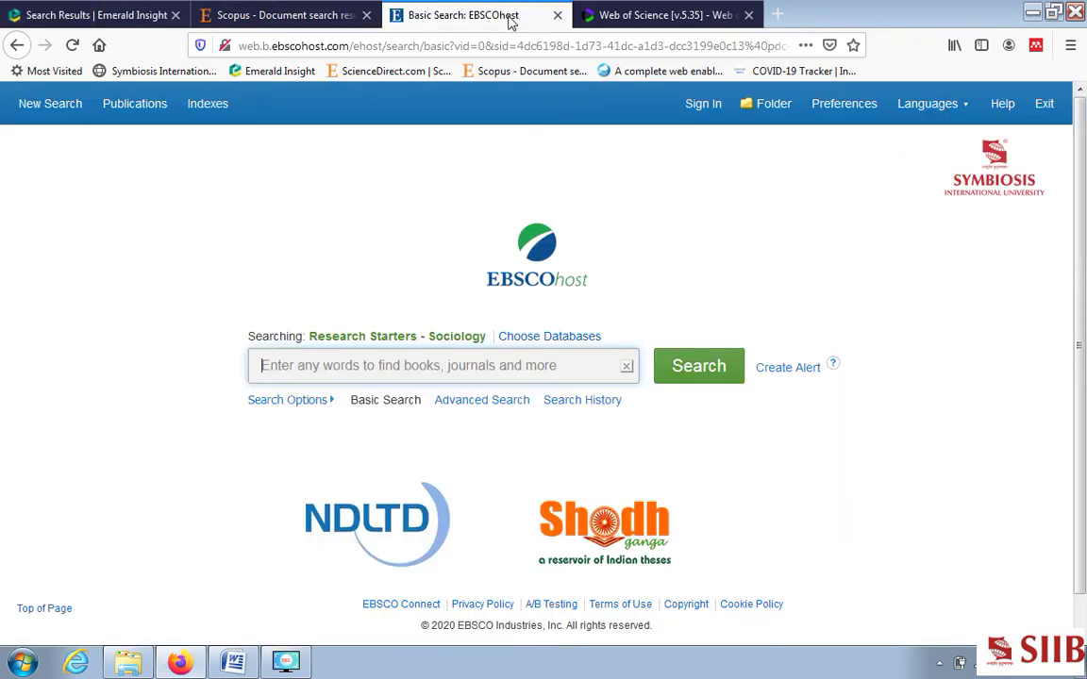
pyautogui.hotkey('ctrl', 'v')
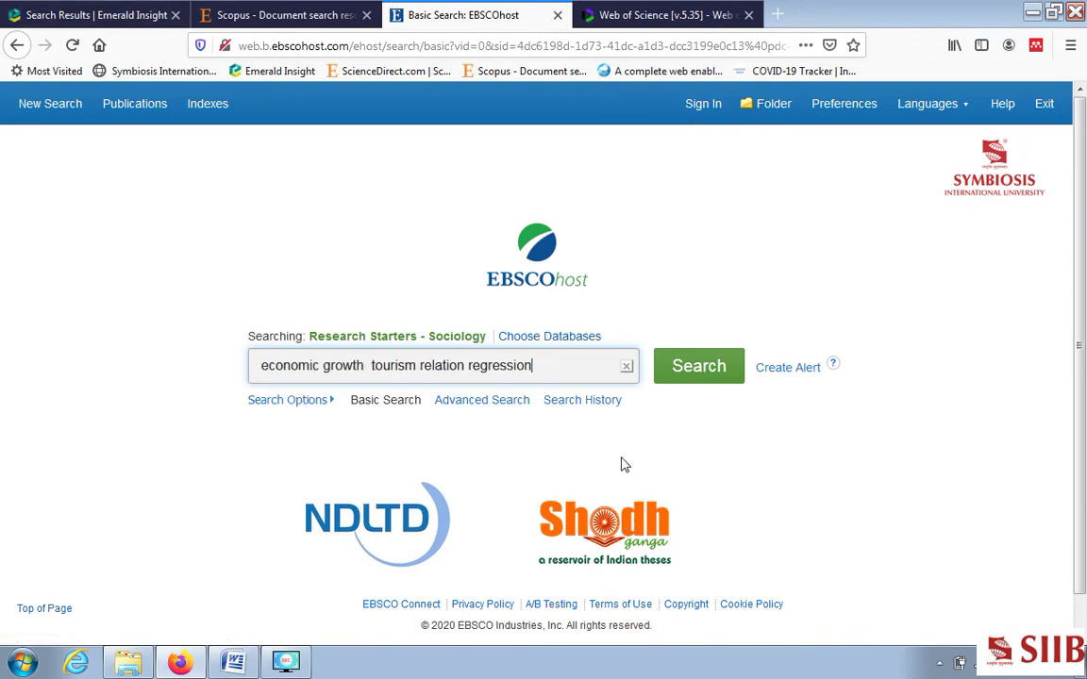
pyautogui.click(700, 377)
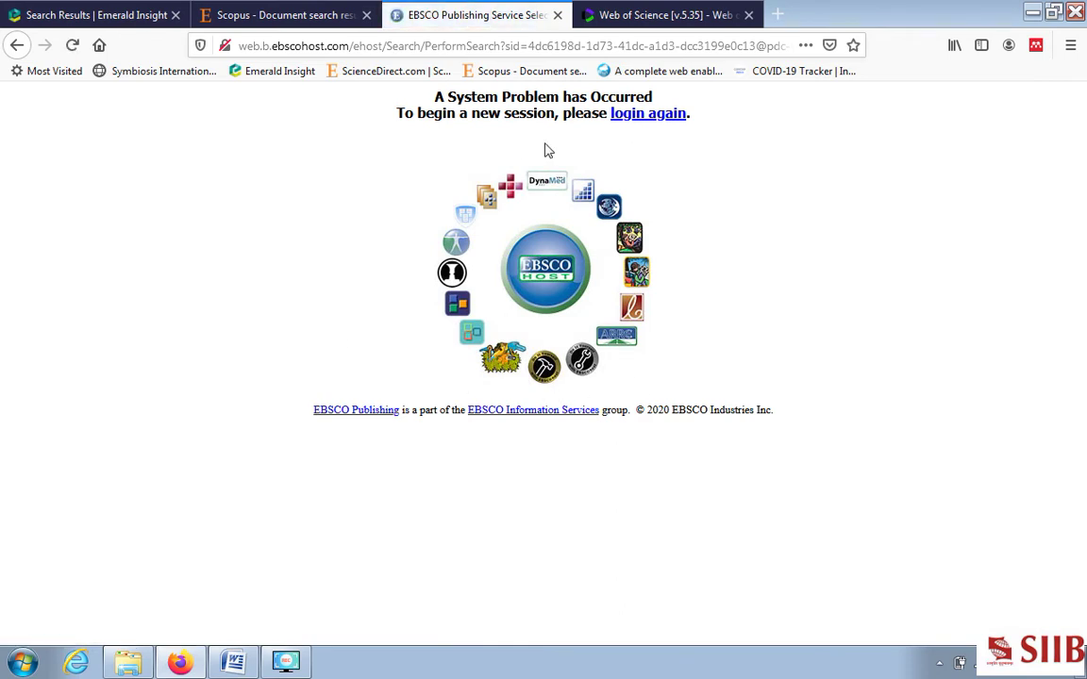
# Step: Start a new session in EBSCOhost Research Databases and search for "economic growth tourism relation regression"
pyautogui.click(634, 114)
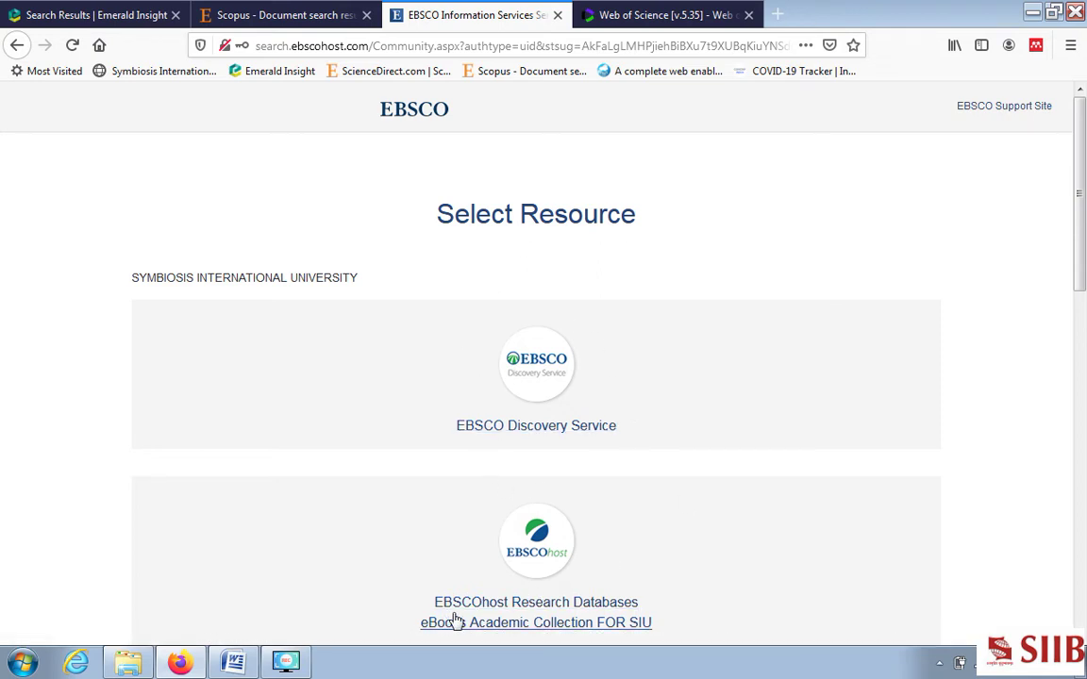
pyautogui.click(547, 606)
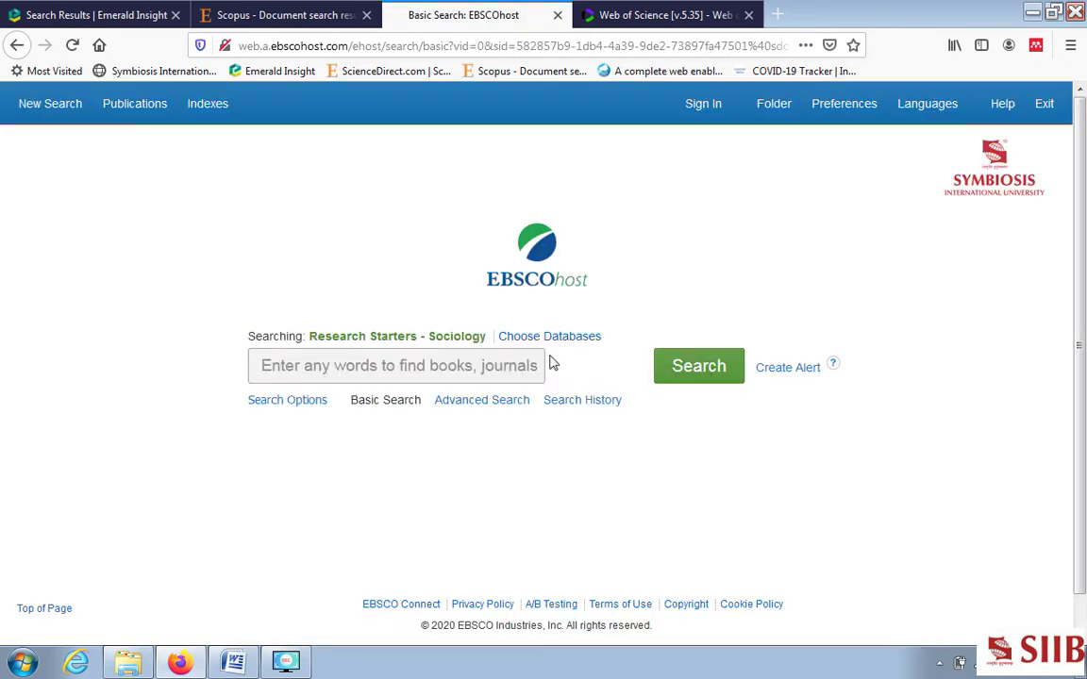
pyautogui.click(399, 368)
pyautogui.hotkey('ctrl', 'v')
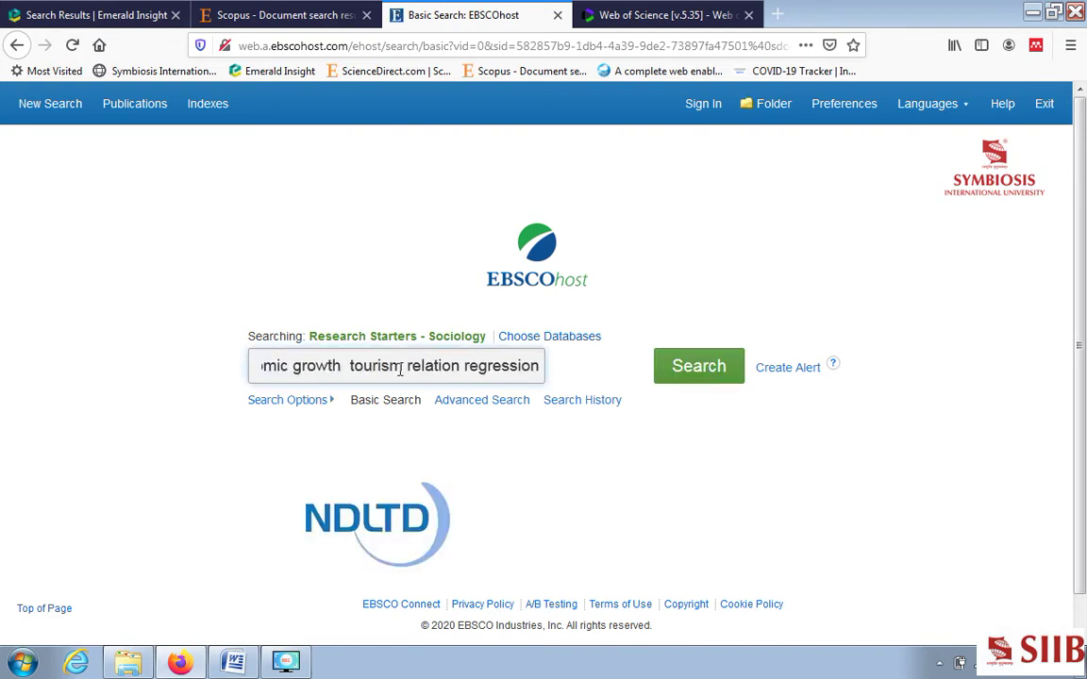
pyautogui.click(721, 372)
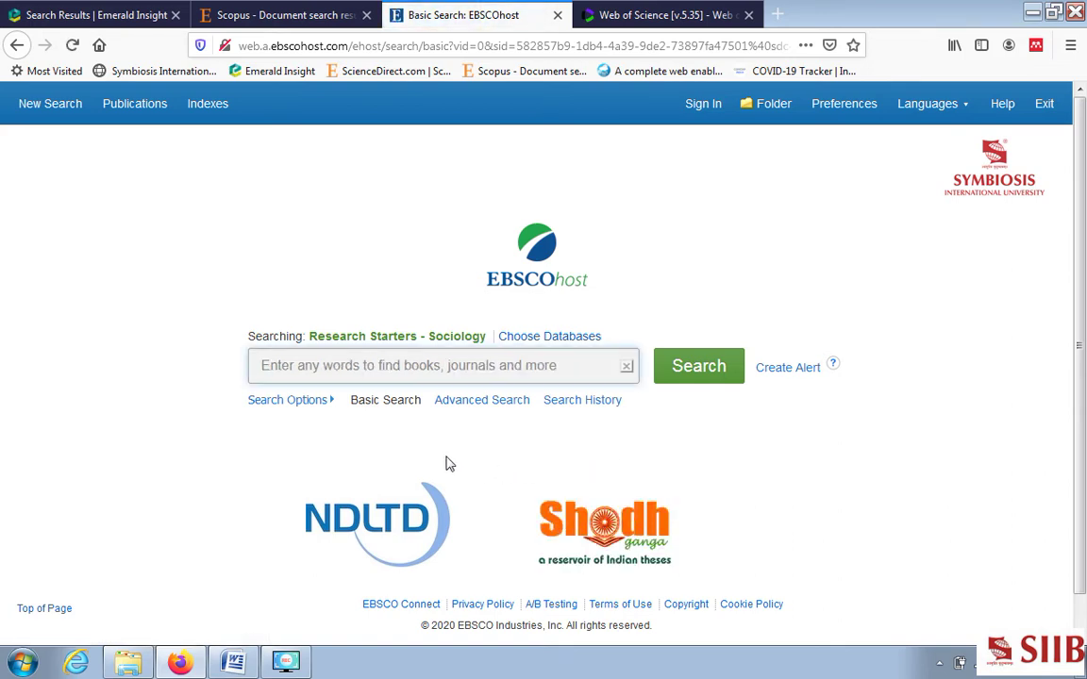
pyautogui.scroll(-1, 396, 425)
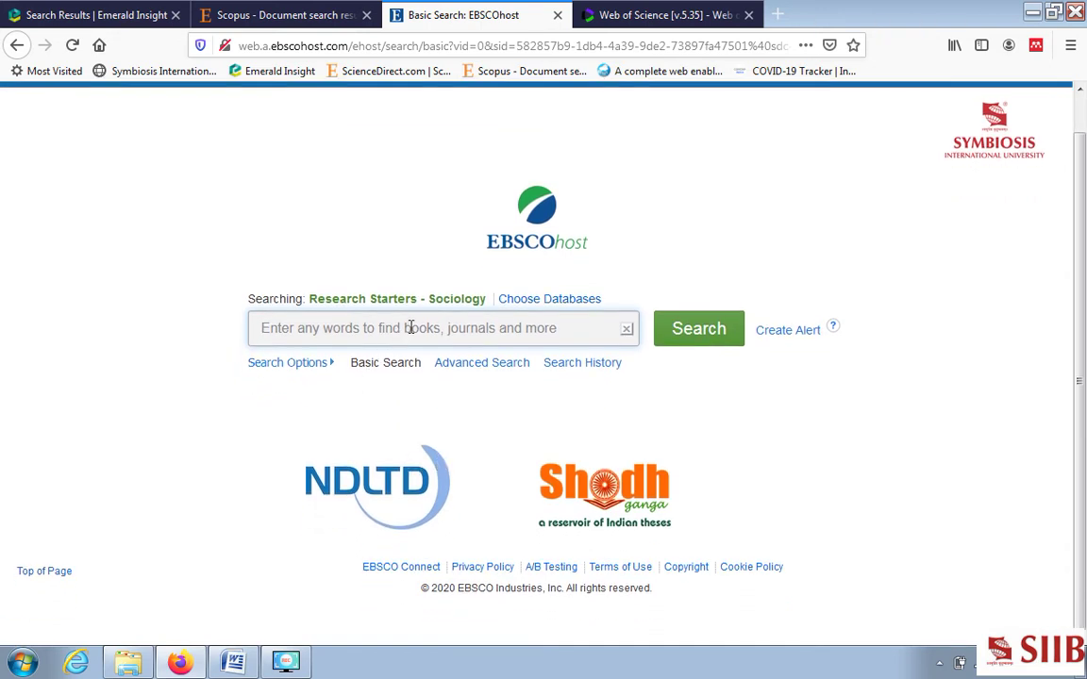
pyautogui.hotkey('ctrl', 'v')
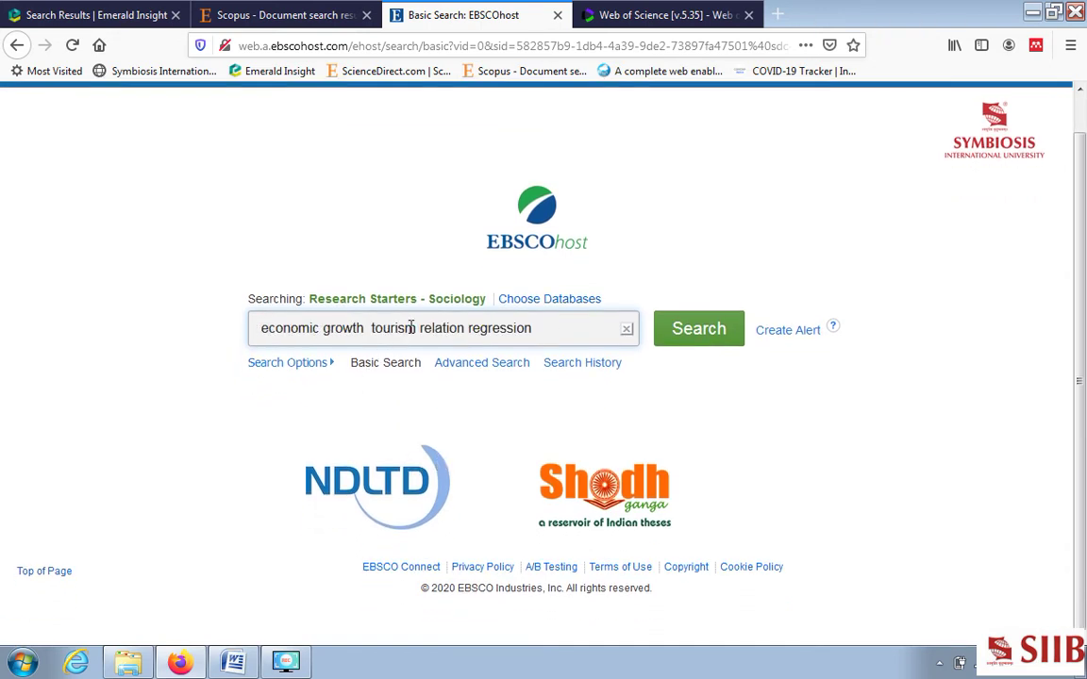
pyautogui.click(704, 342)
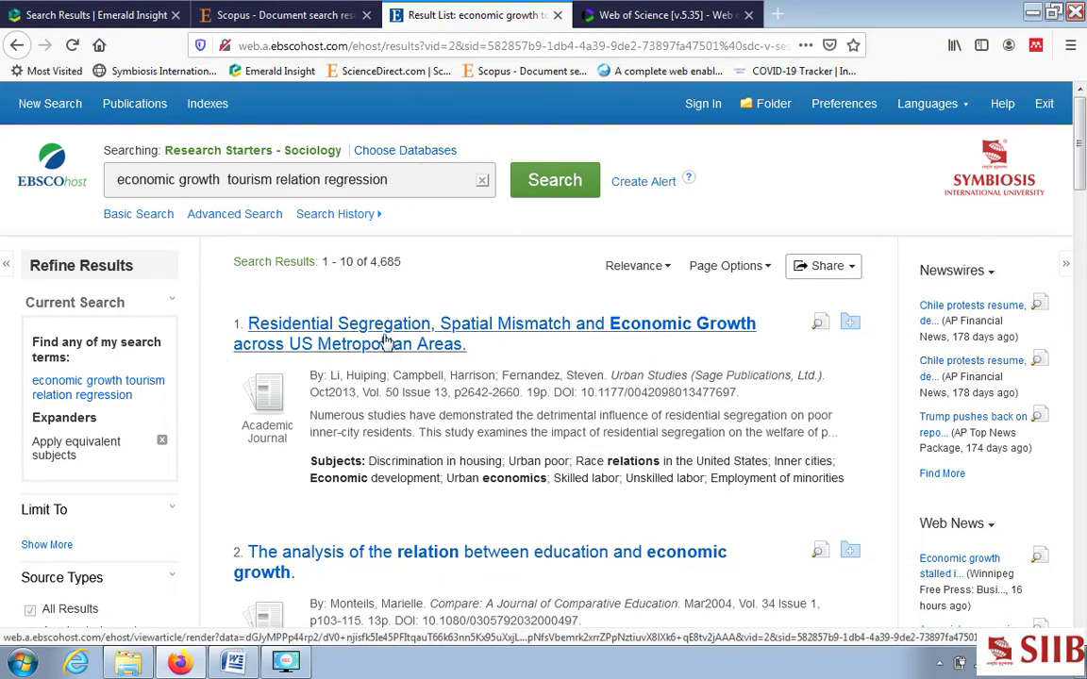
# Step: Examine the EBSCOhost result list, checking the article titles, subjects and full-text availability for relevance to economic growth and tourism
pyautogui.scroll(-3, 412, 462)
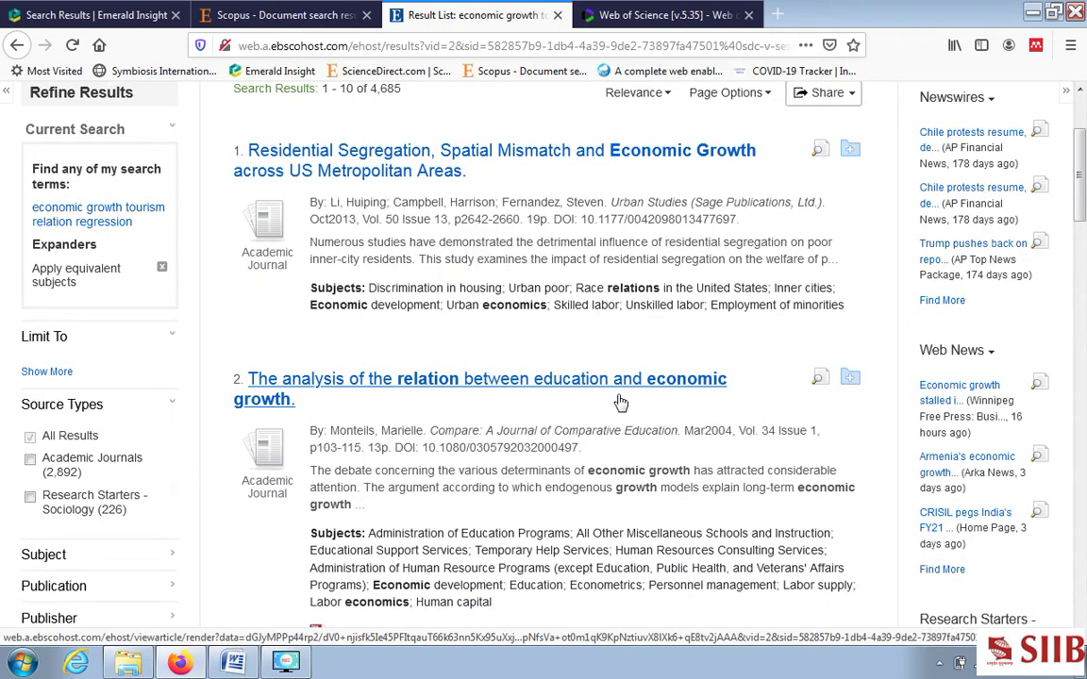
pyautogui.scroll(-6, 631, 412)
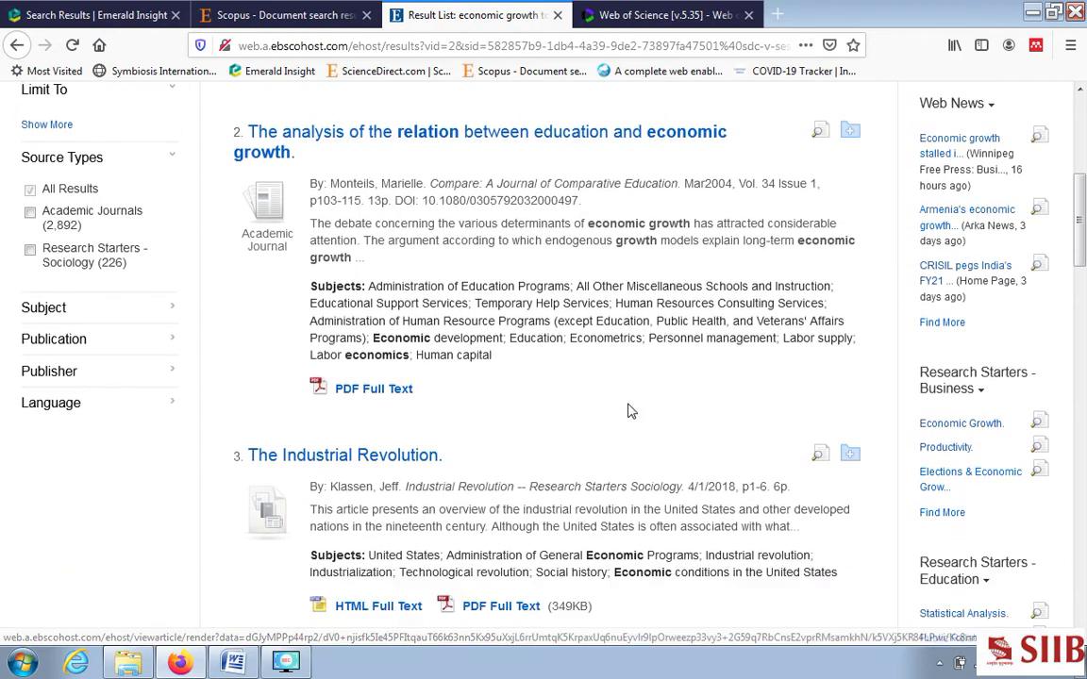
pyautogui.scroll(-8, 629, 404)
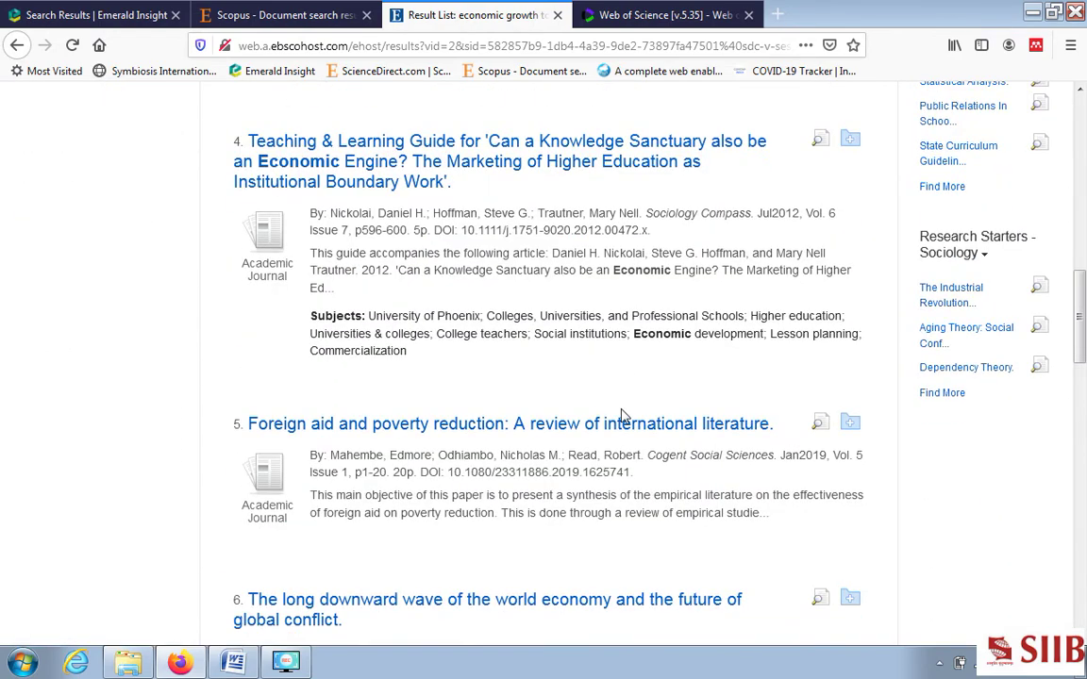
pyautogui.scroll(-3, 603, 420)
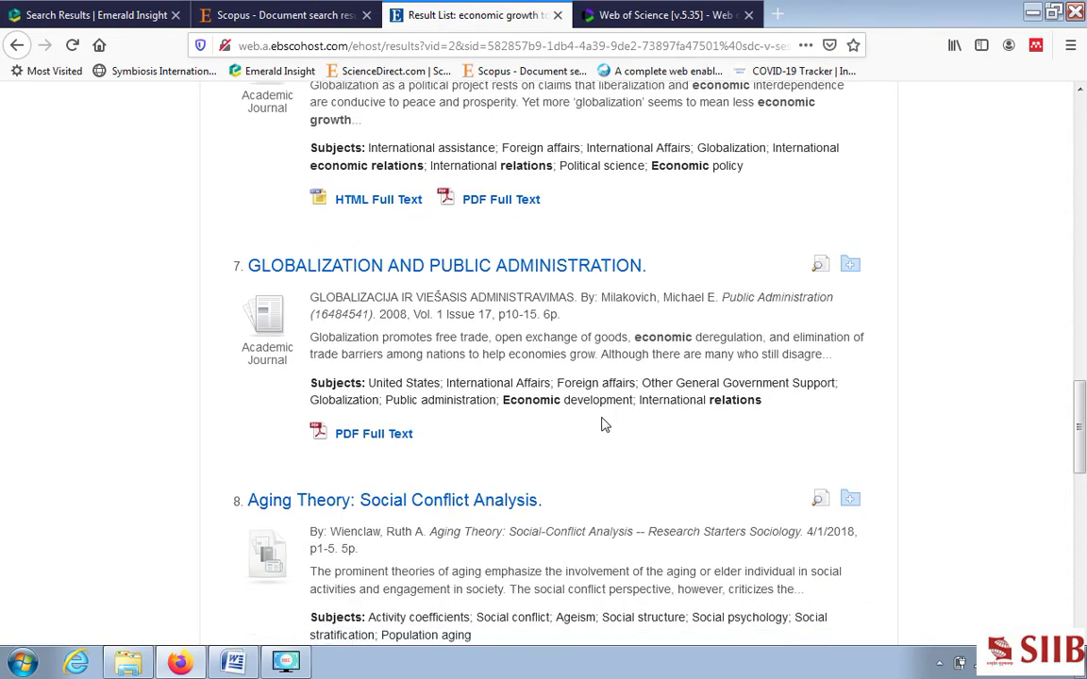
pyautogui.scroll(-3, 605, 425)
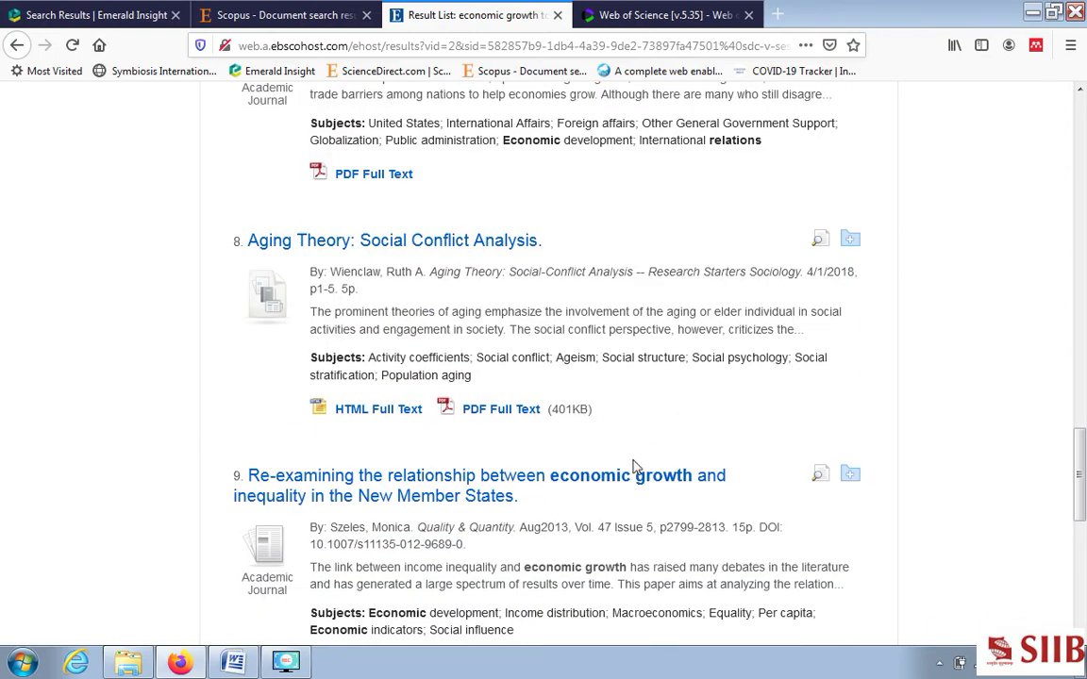
pyautogui.scroll(3, 635, 467)
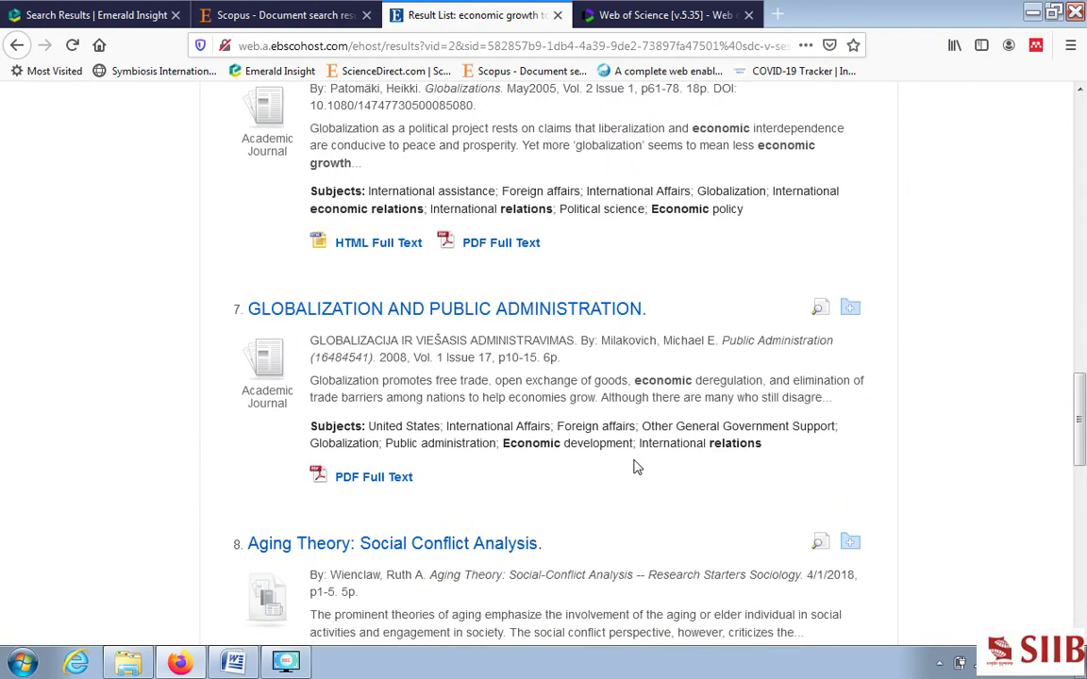
pyautogui.scroll(9, 635, 468)
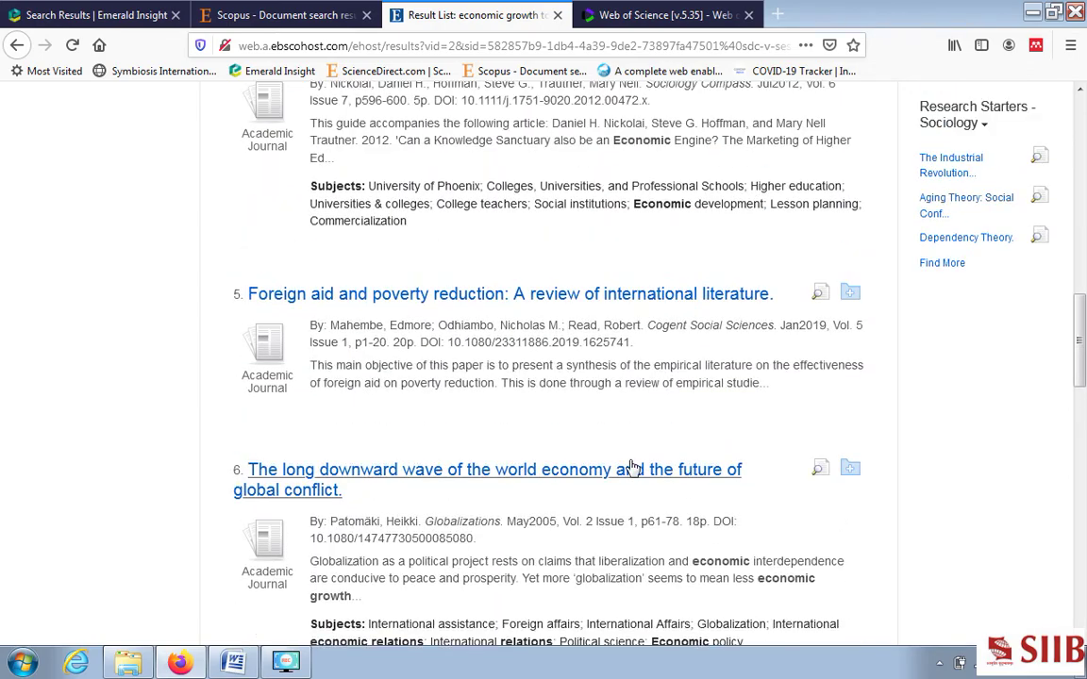
pyautogui.scroll(8, 630, 465)
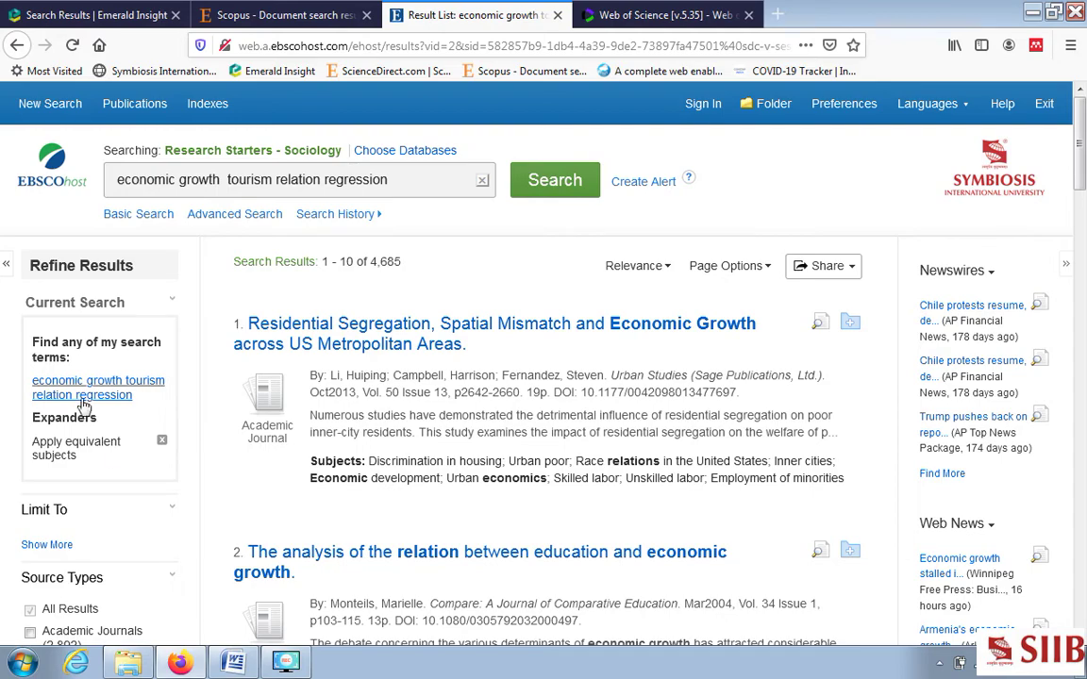
pyautogui.scroll(-6, 665, 509)
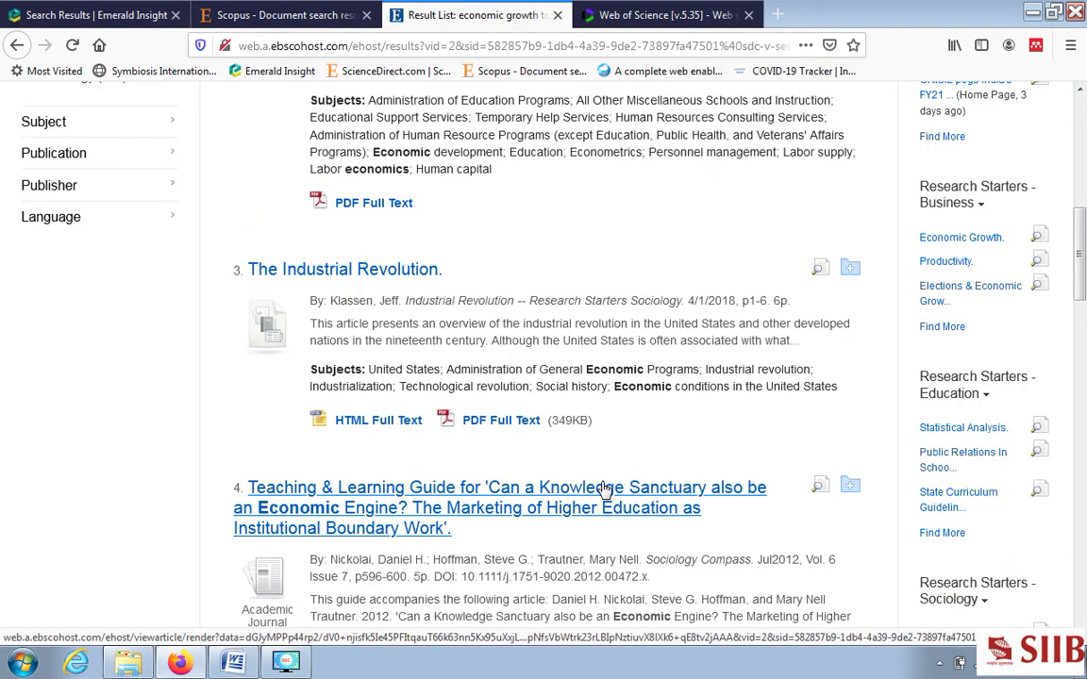
pyautogui.scroll(2, 563, 473)
pyautogui.scroll(-8, 563, 473)
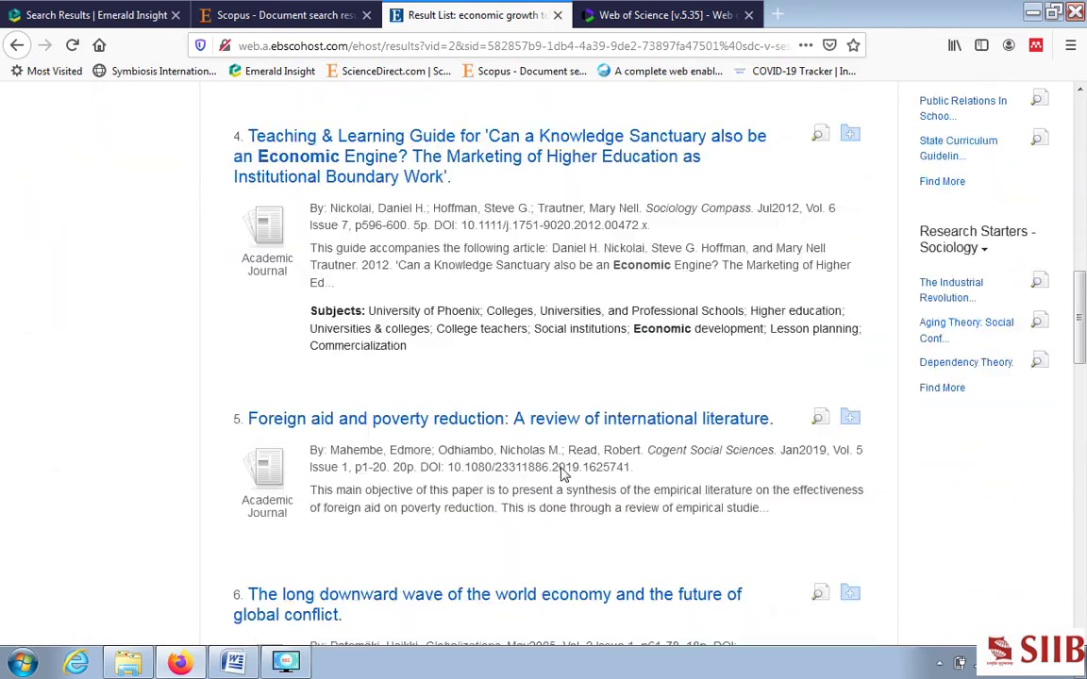
pyautogui.scroll(-1, 563, 475)
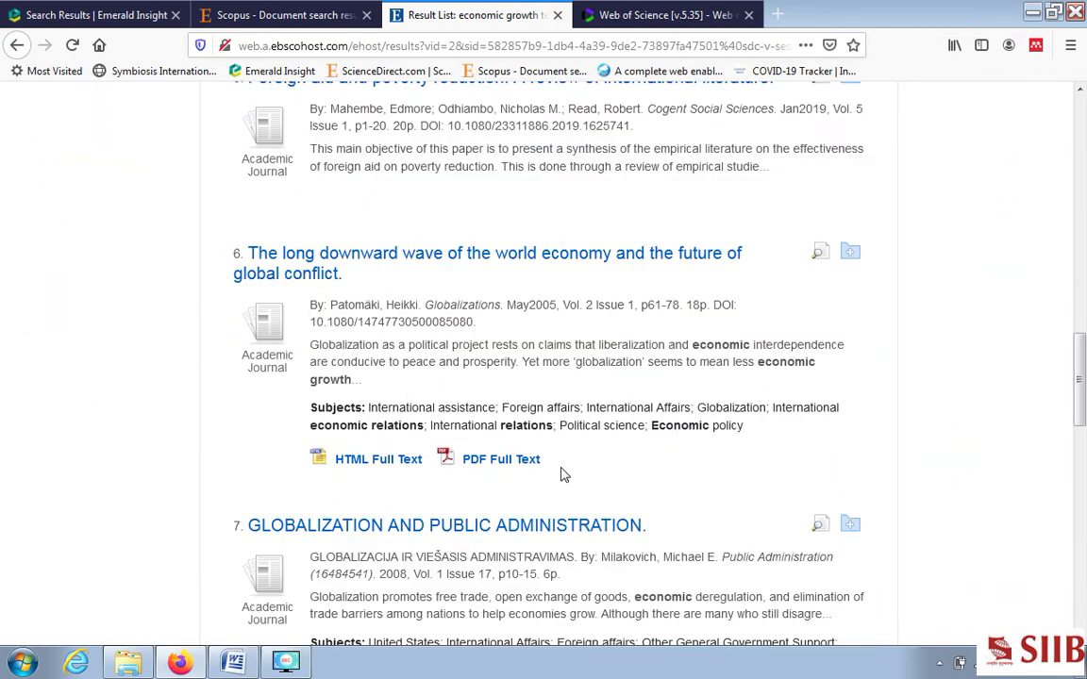
pyautogui.scroll(7, 563, 475)
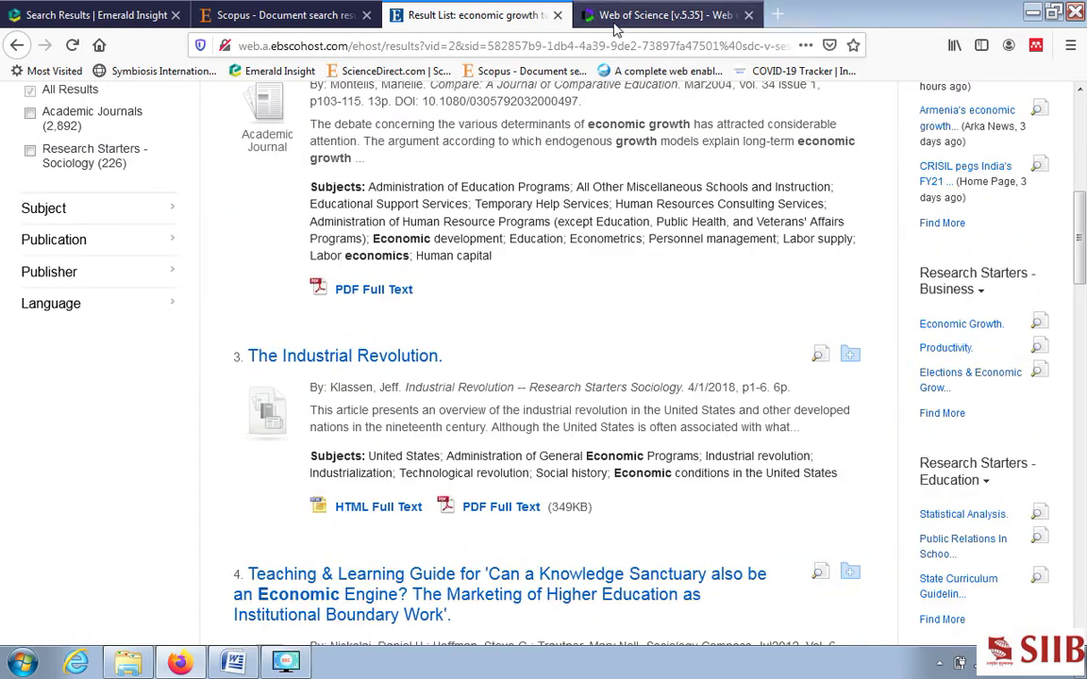
# Step: Search the Web of Science Core Collection for "economic growth tourism relation regression" by Topic
pyautogui.click(614, 27)
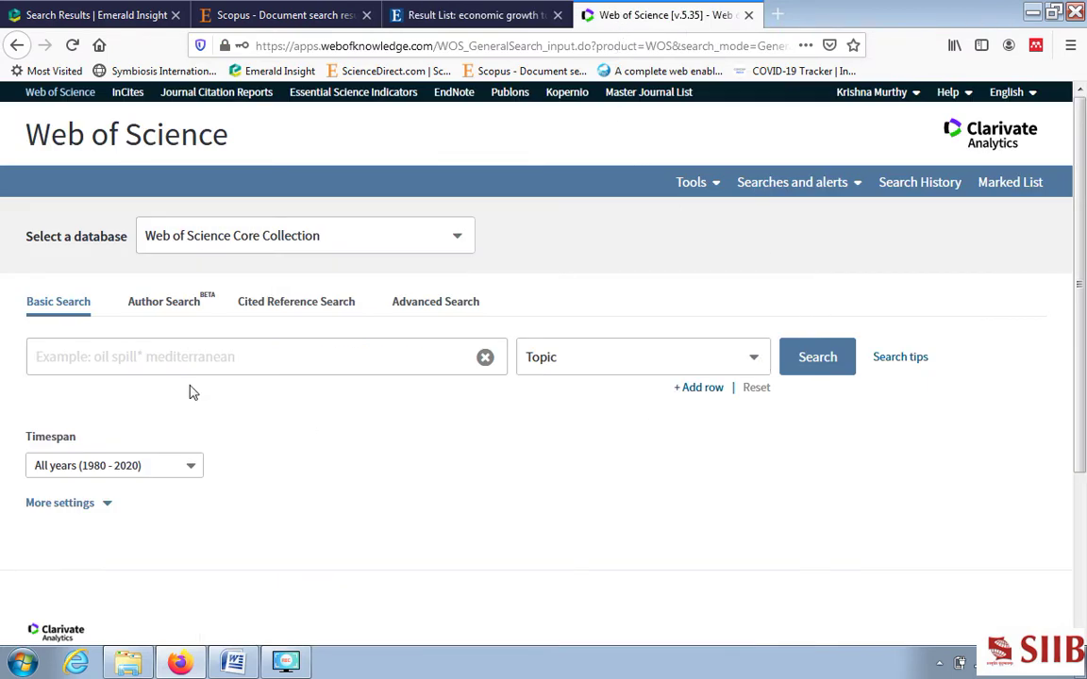
pyautogui.click(191, 356)
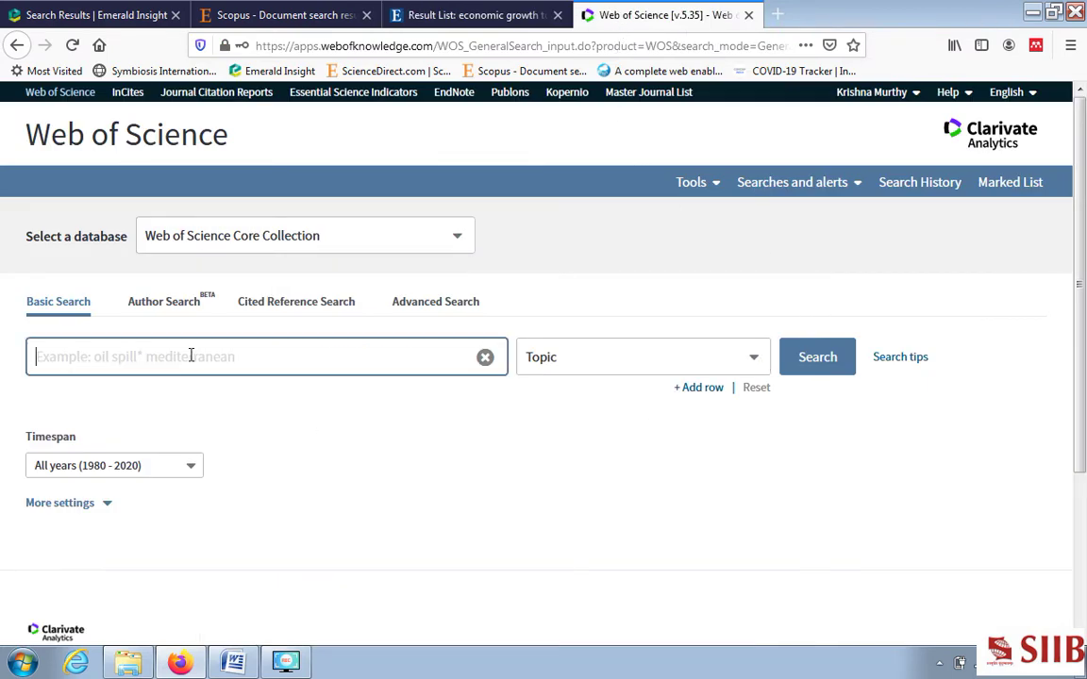
pyautogui.write('economic growth  tourism relation regression')
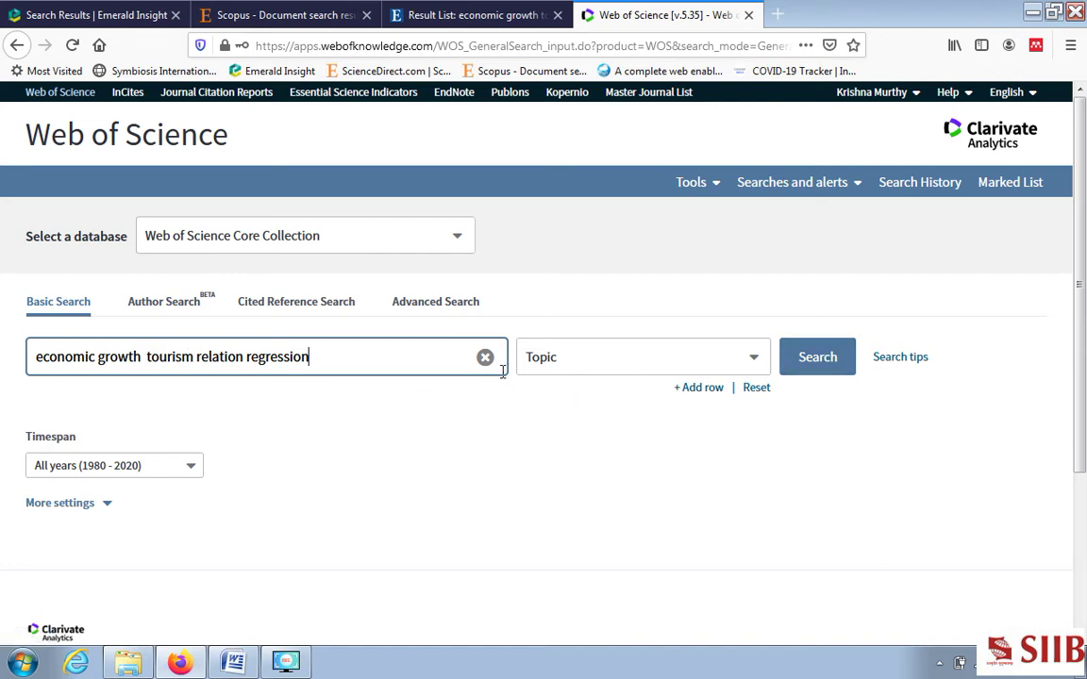
pyautogui.click(755, 360)
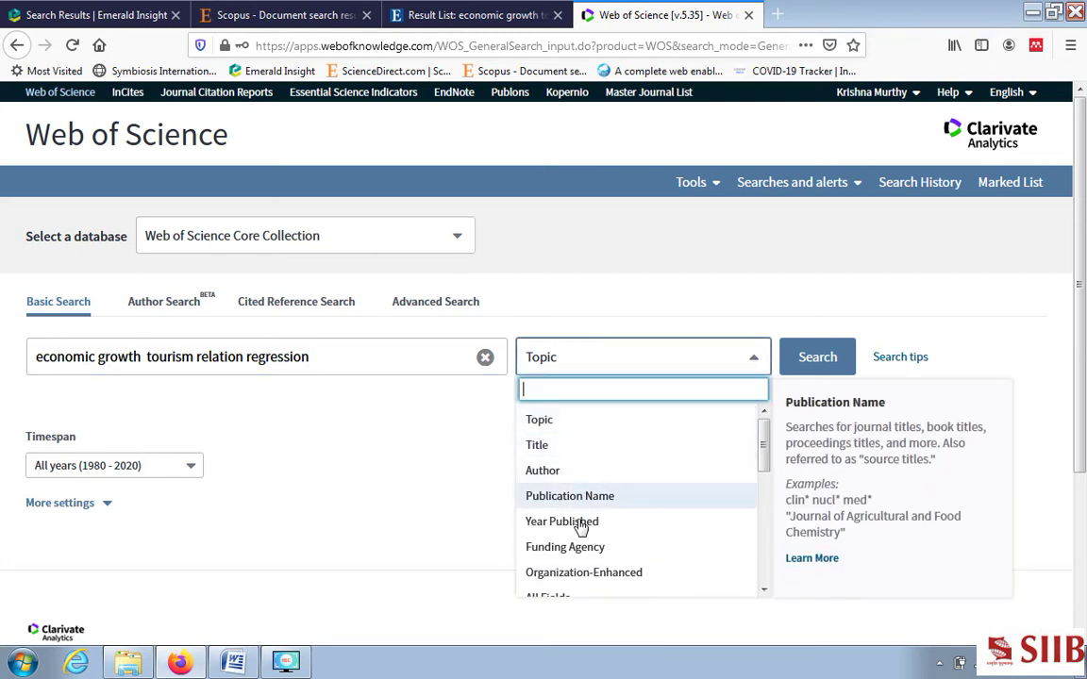
pyautogui.click(556, 425)
pyautogui.click(818, 363)
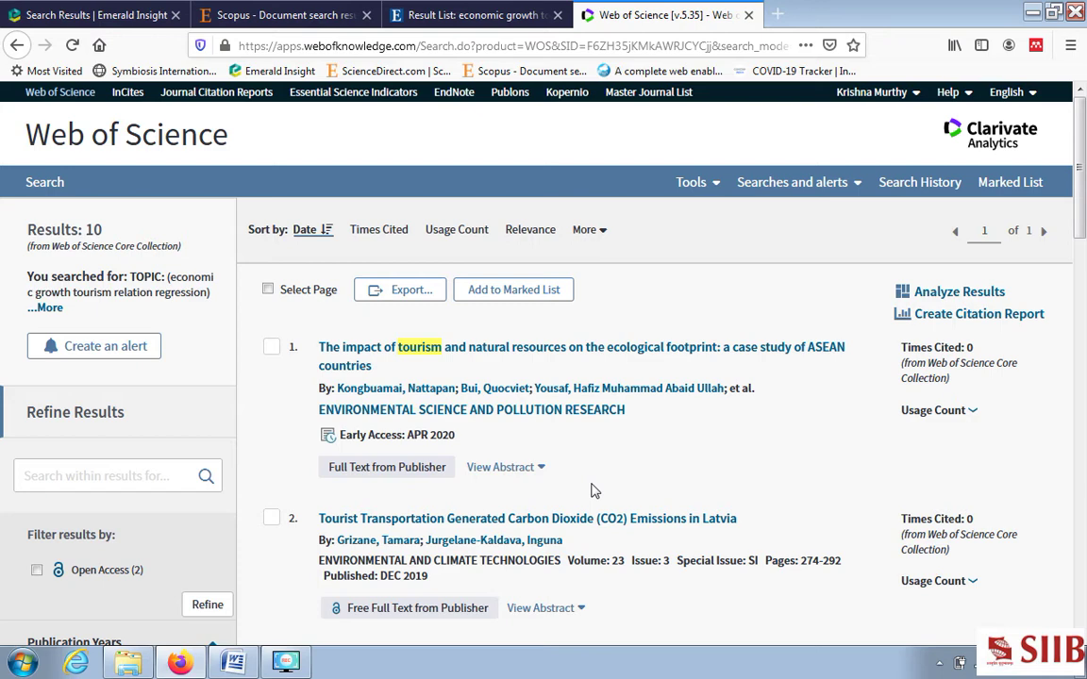
# Step: Review the Web of Science results, checking the article titles, journals, publication dates and citation counts
pyautogui.scroll(-3, 585, 472)
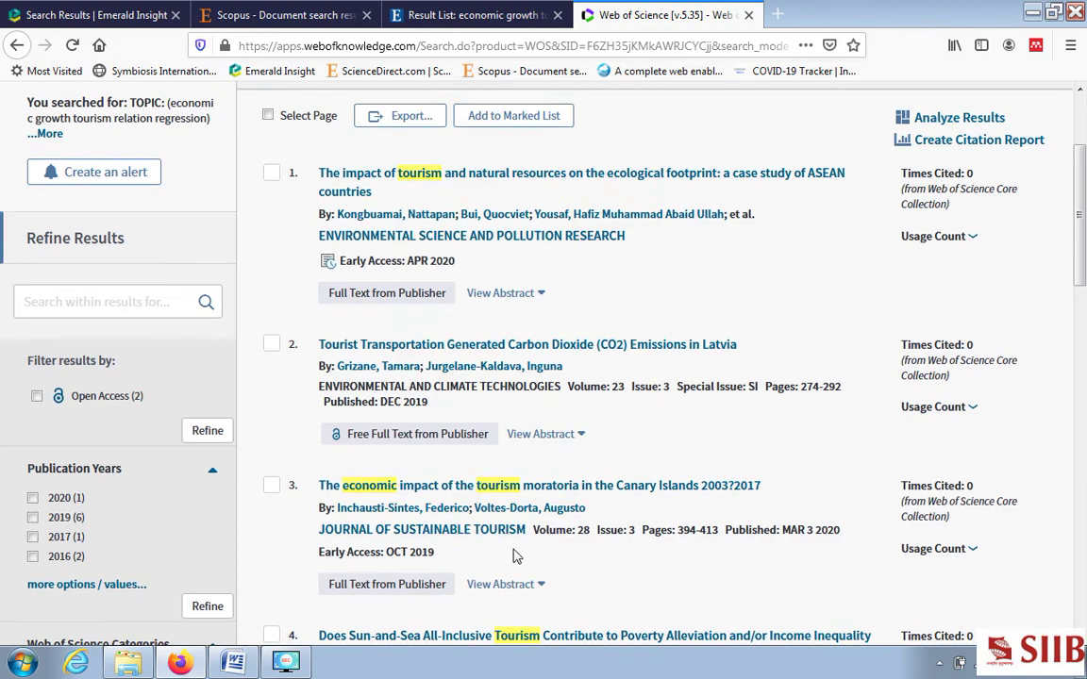
pyautogui.scroll(-3, 512, 556)
pyautogui.scroll(-3, 507, 556)
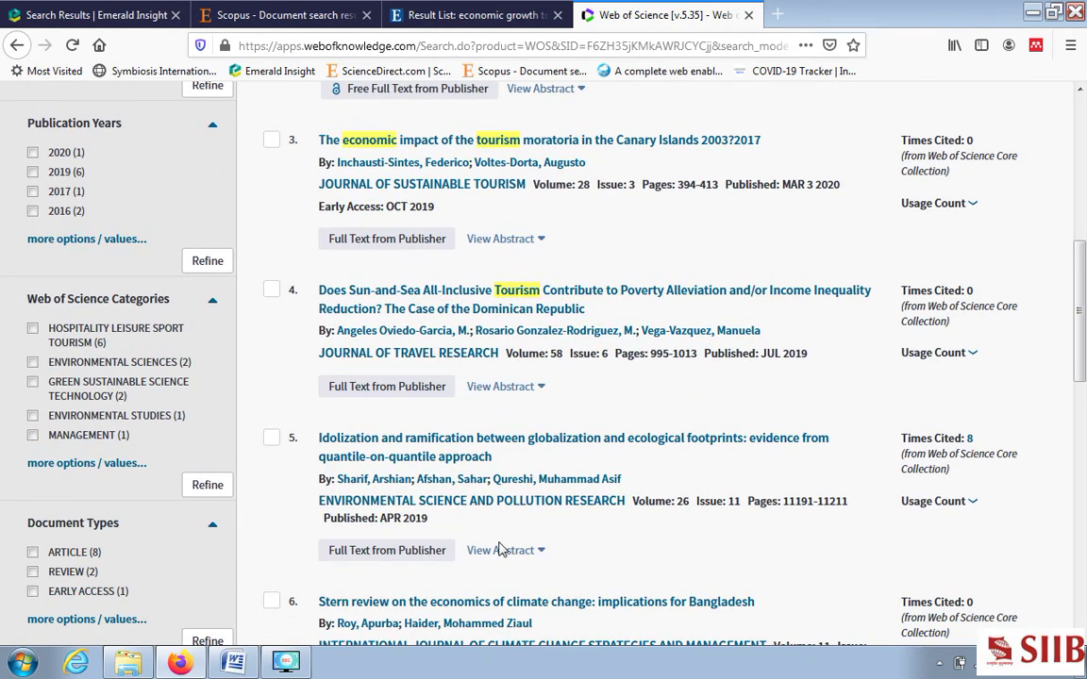
pyautogui.scroll(-3, 509, 557)
pyautogui.scroll(-4, 651, 554)
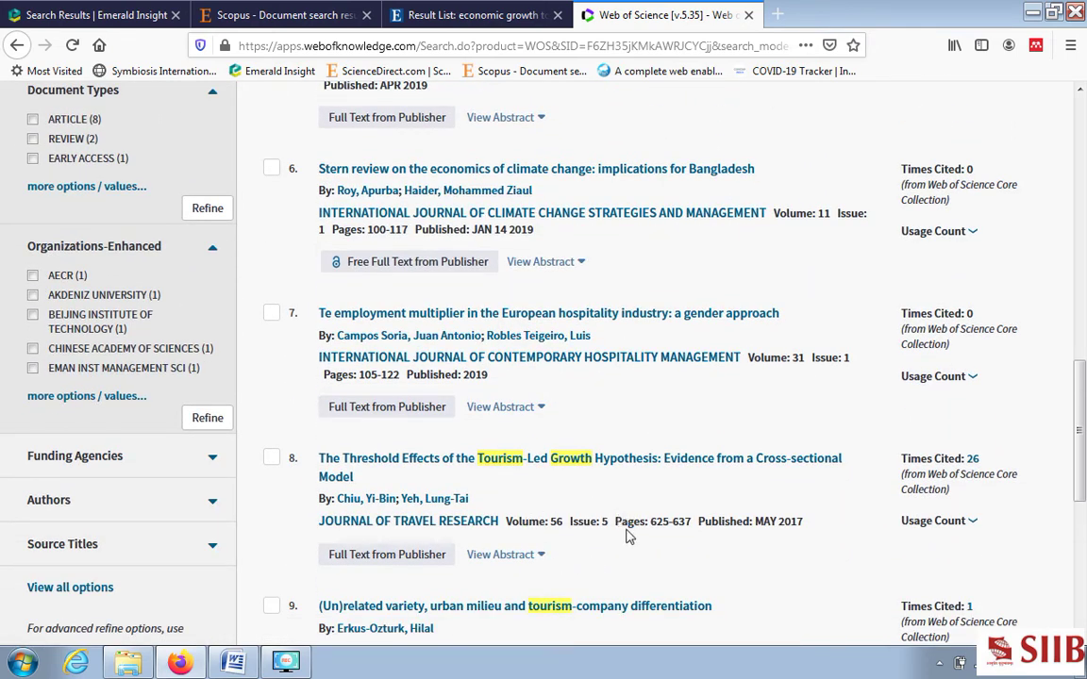
pyautogui.scroll(6, 631, 538)
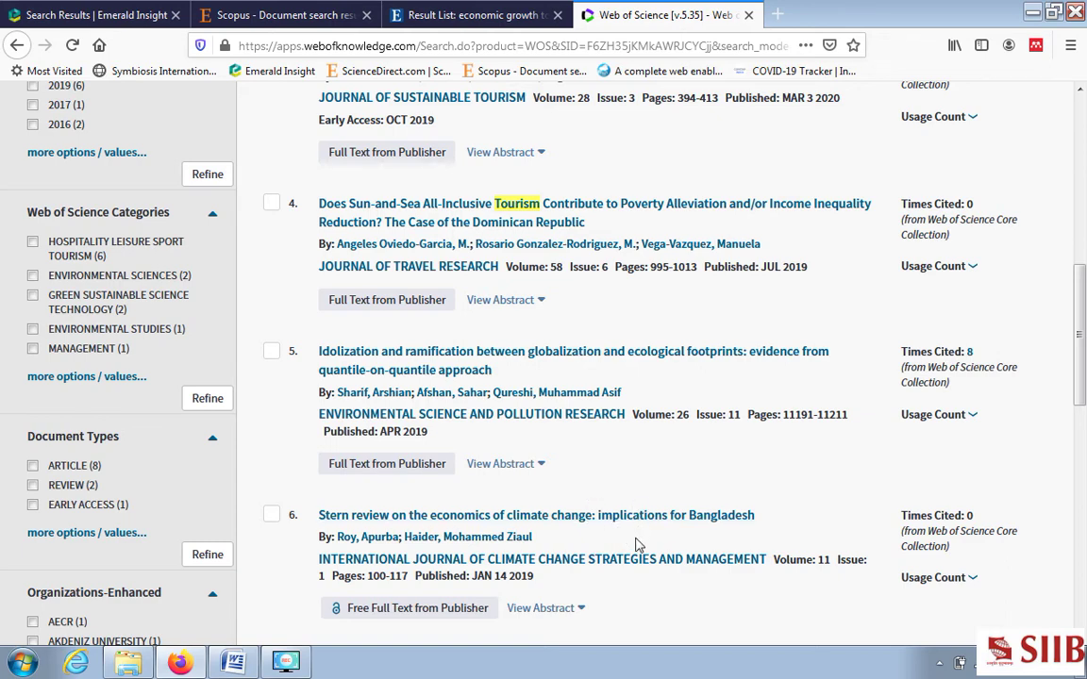
# Step: Look through the remaining Web of Science results and read the abstract of record 10 on determinants of international business tourism
pyautogui.scroll(3, 637, 544)
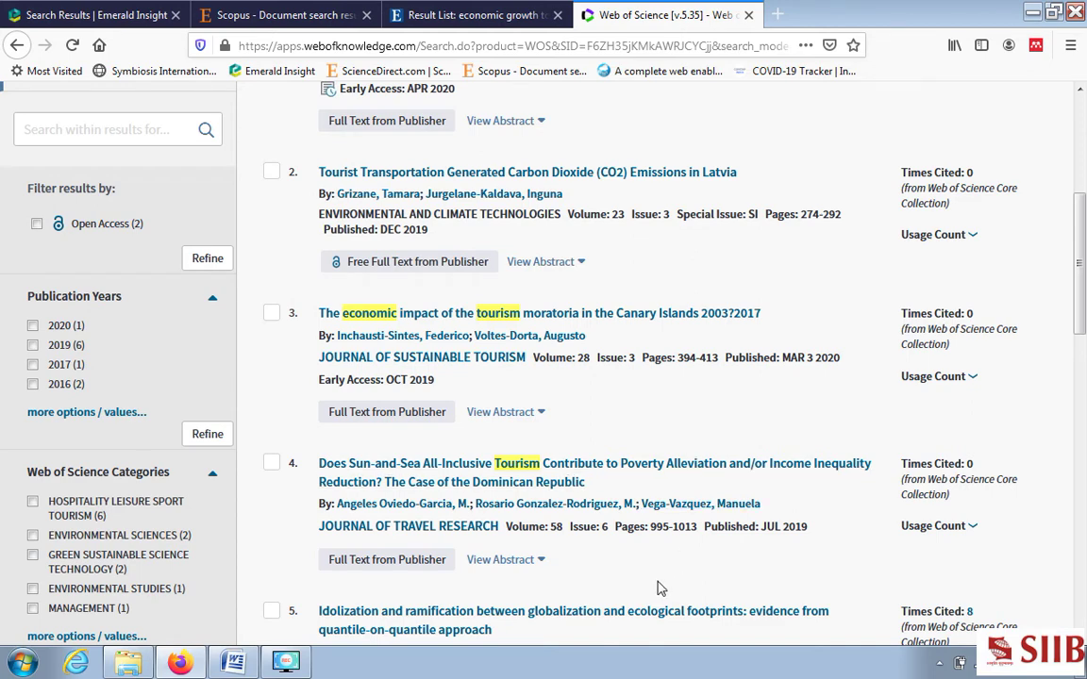
pyautogui.scroll(-2, 661, 589)
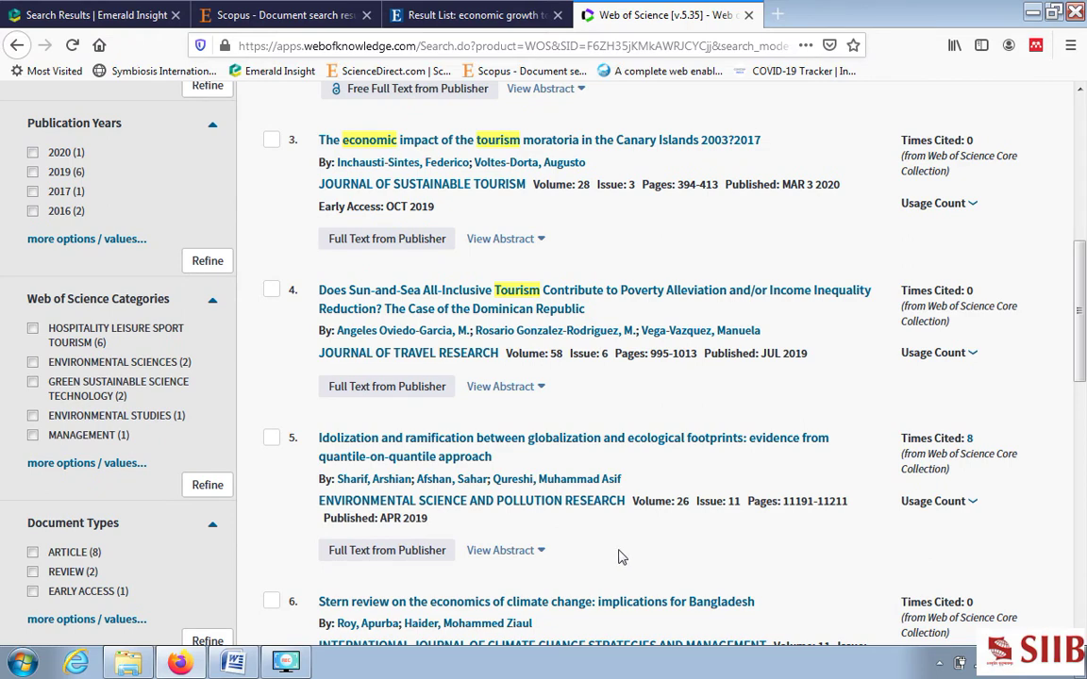
pyautogui.scroll(-1, 619, 558)
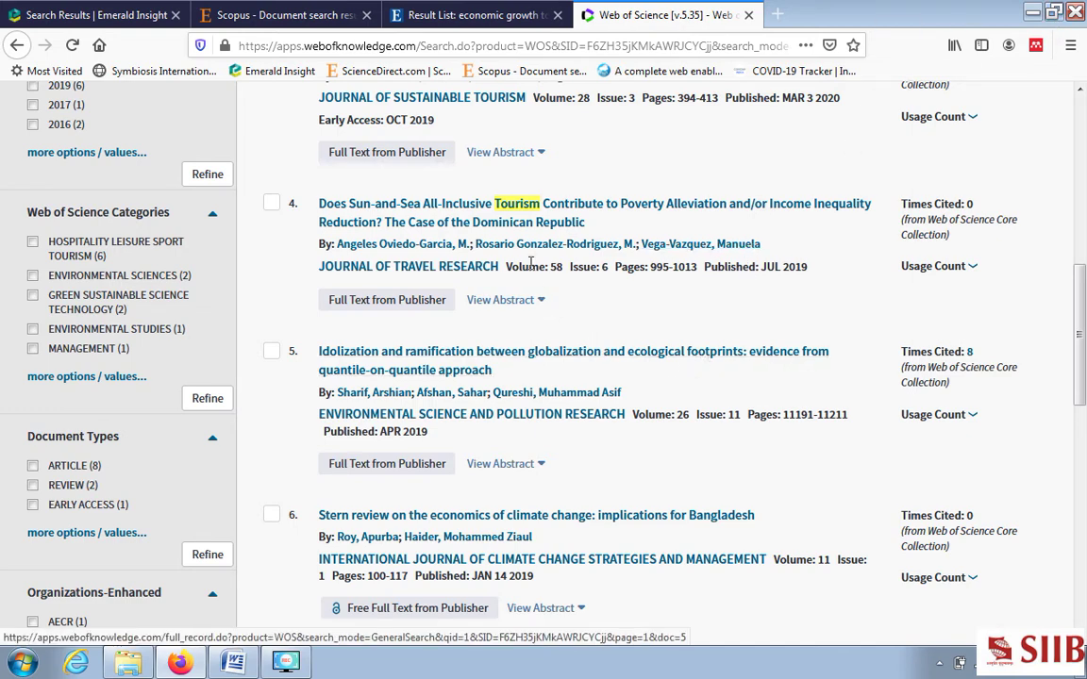
pyautogui.scroll(-5, 674, 422)
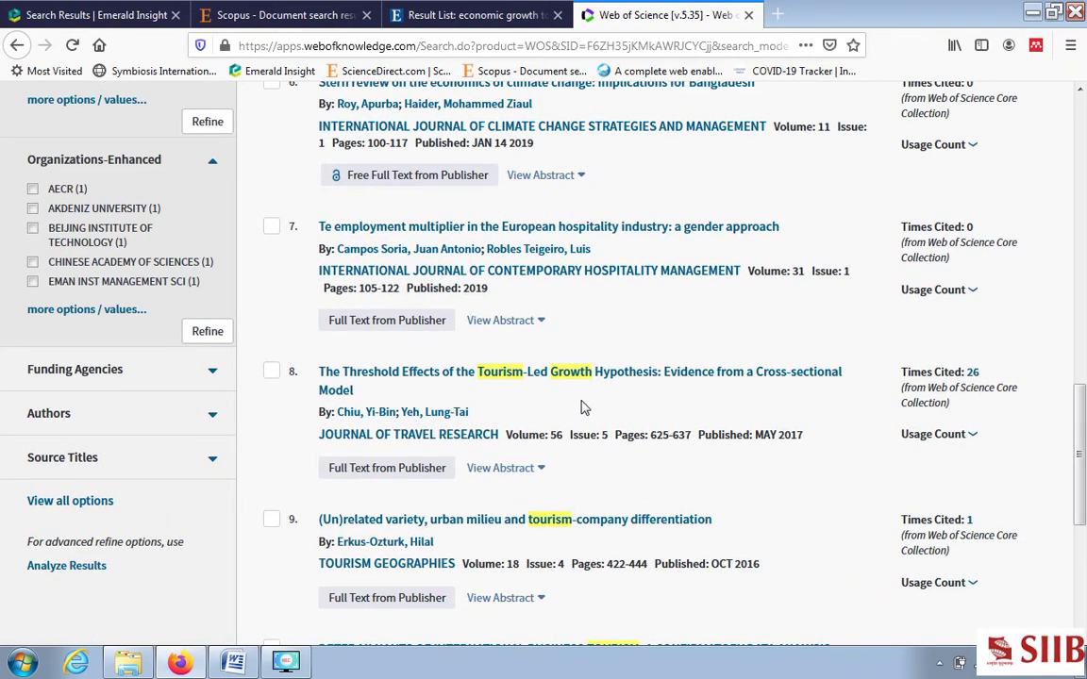
pyautogui.scroll(-2, 734, 444)
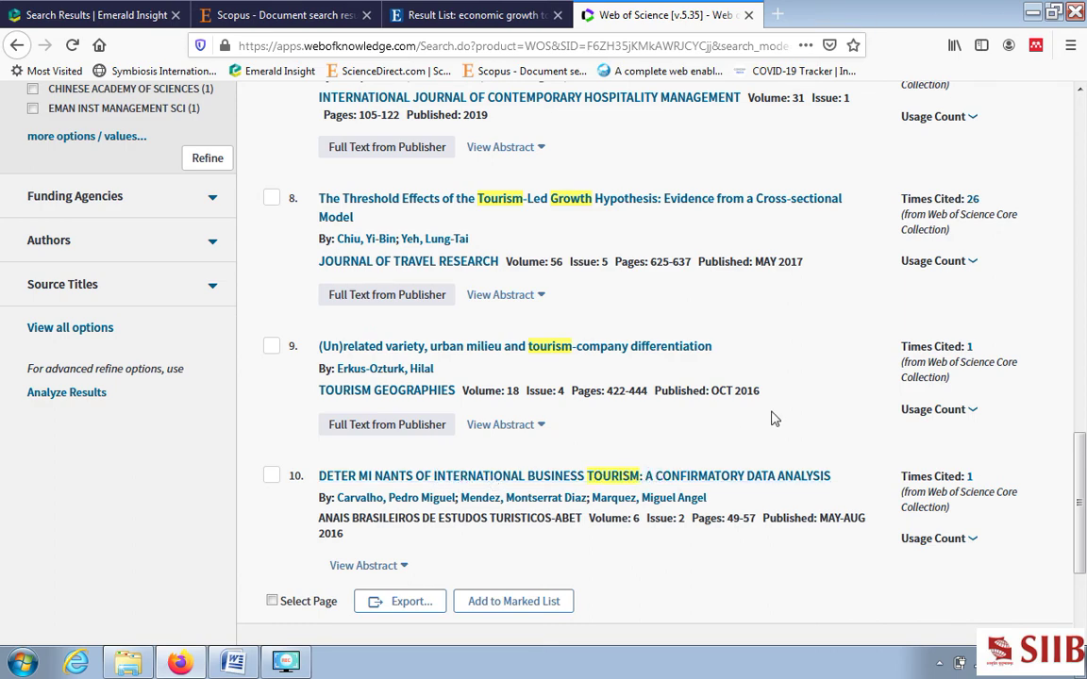
pyautogui.scroll(-2, 772, 418)
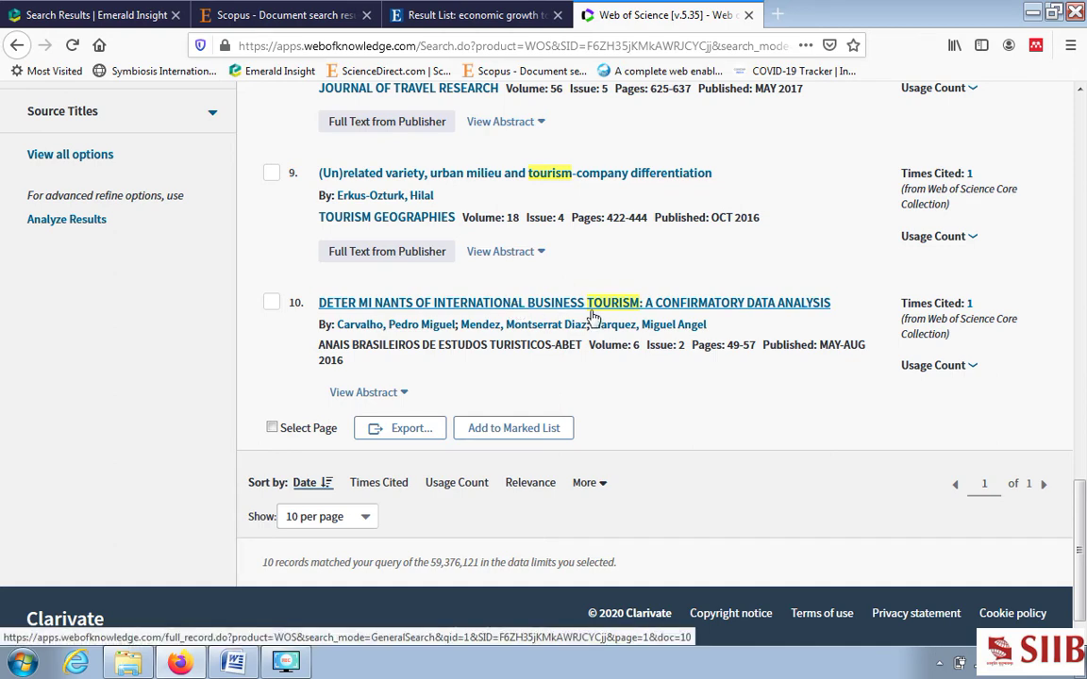
pyautogui.click(401, 396)
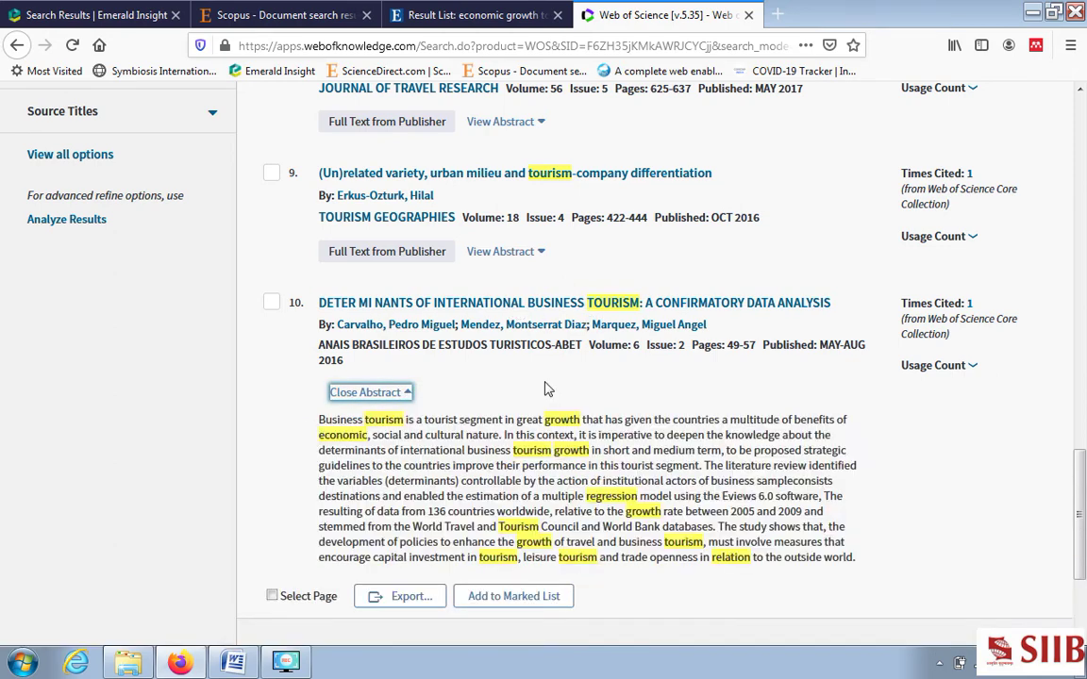
pyautogui.scroll(-2, 547, 388)
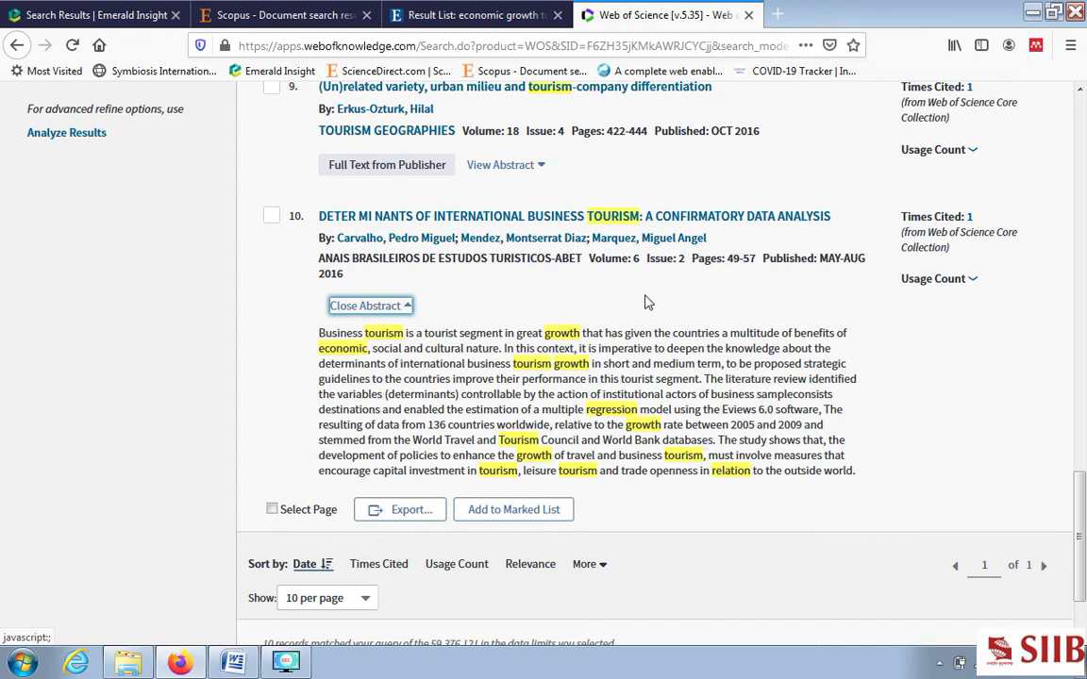
# Step: Switch to the Word outline and review its headings from Introduction/Purpose to Originality/value, highlighting the word "methodology" in the Design/methodology/approach heading
pyautogui.click(231, 665)
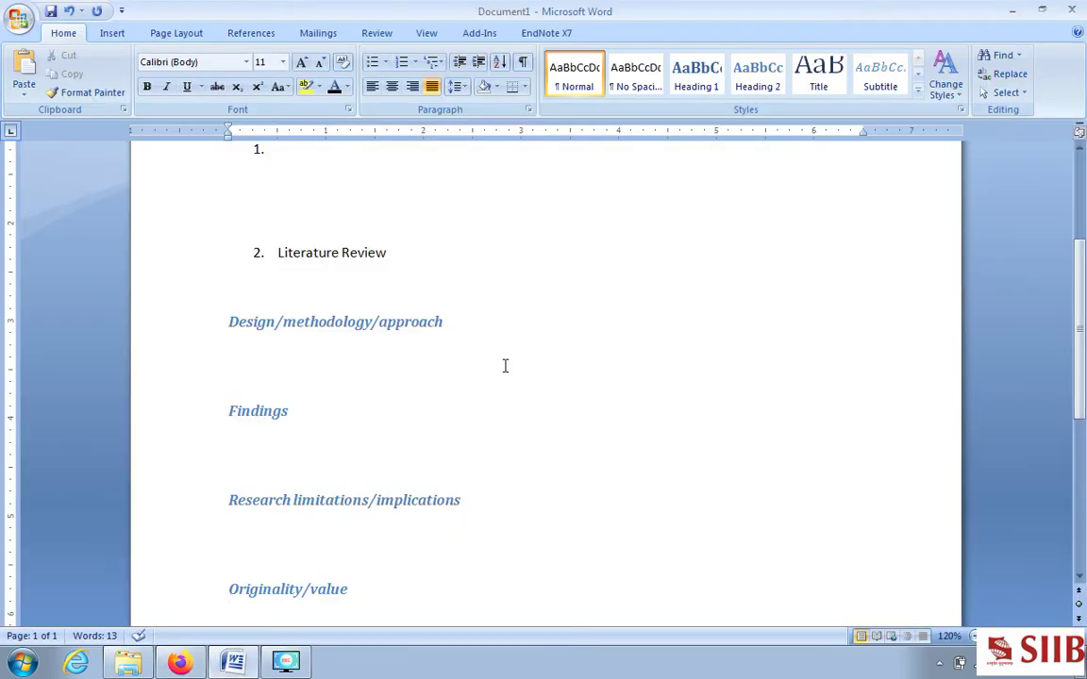
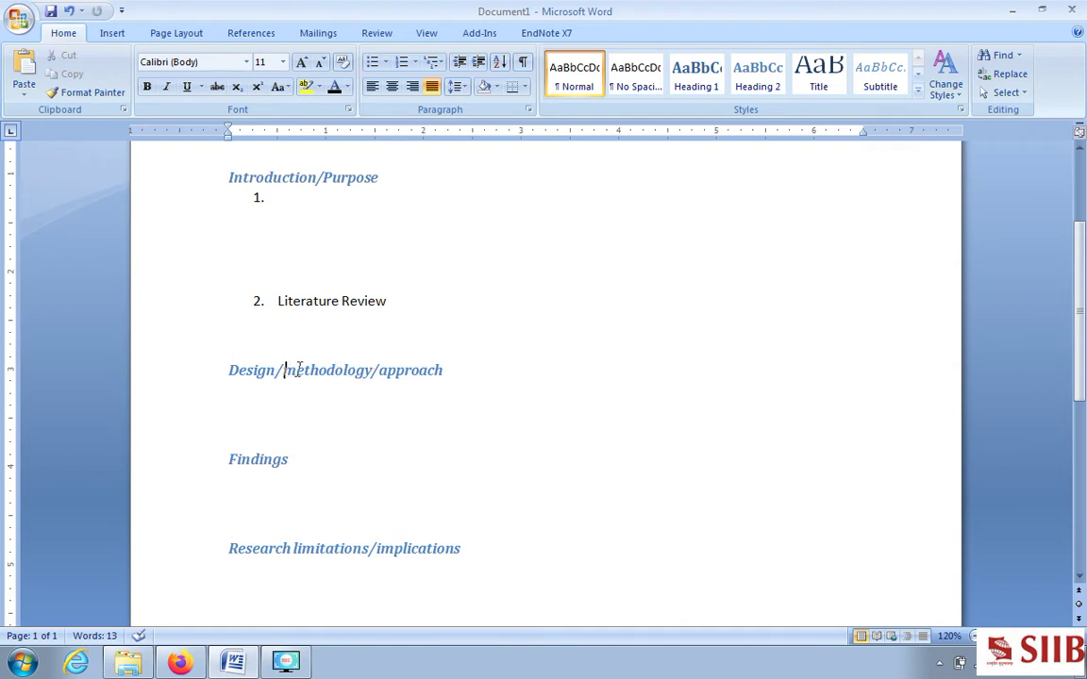
pyautogui.moveTo(287, 369); pyautogui.dragTo(369, 364)
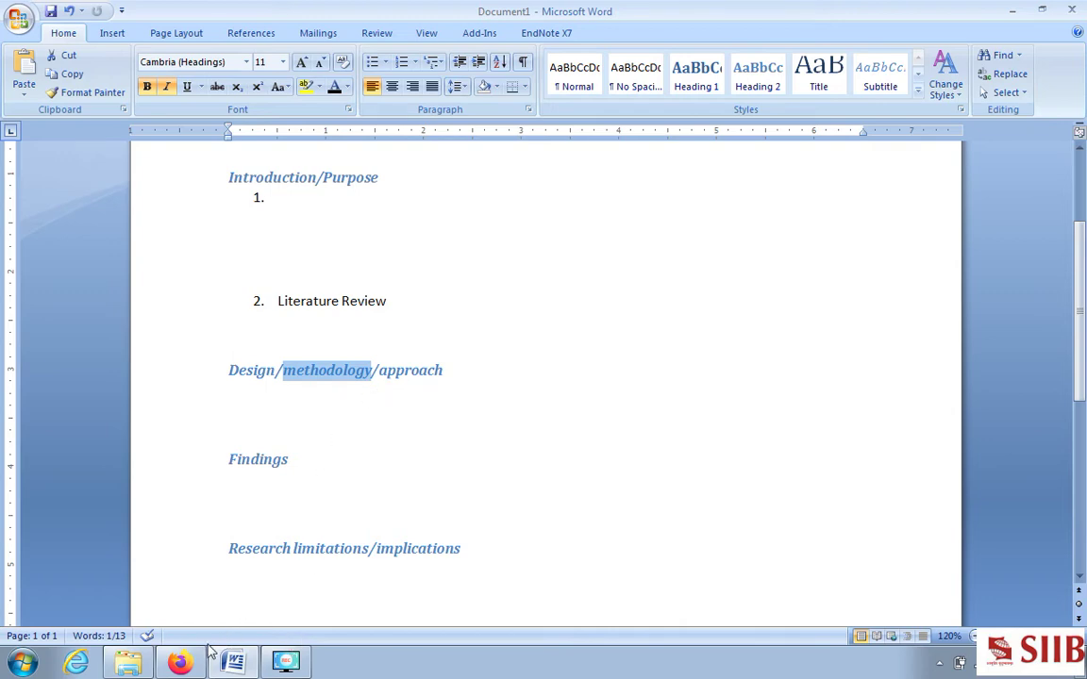
pyautogui.click(179, 662)
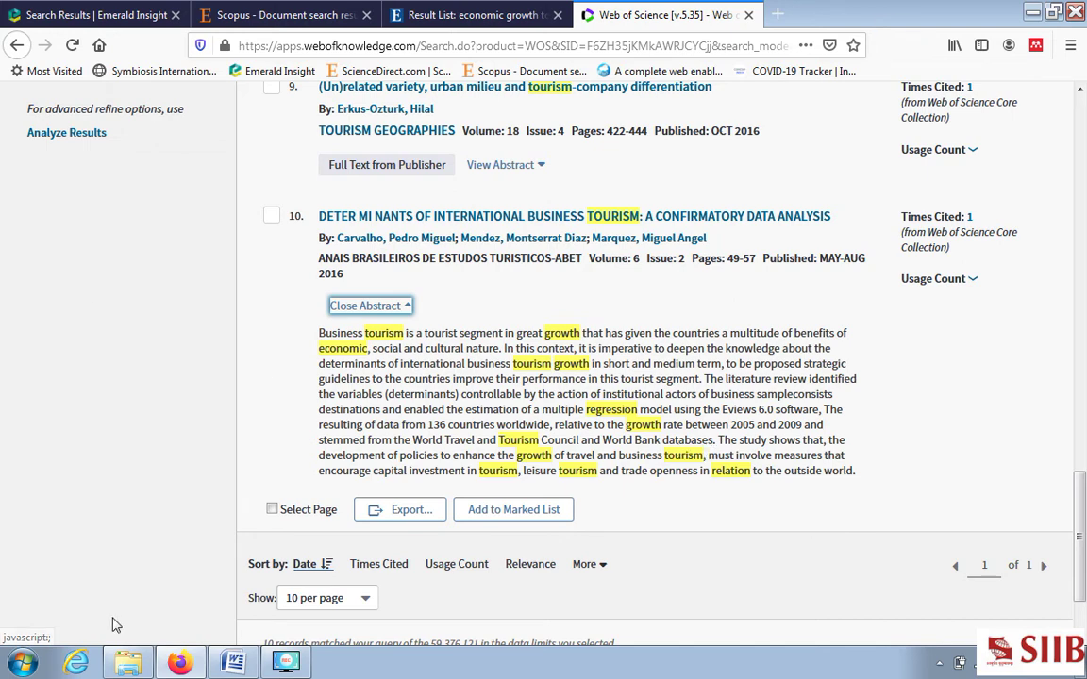
pyautogui.click(234, 664)
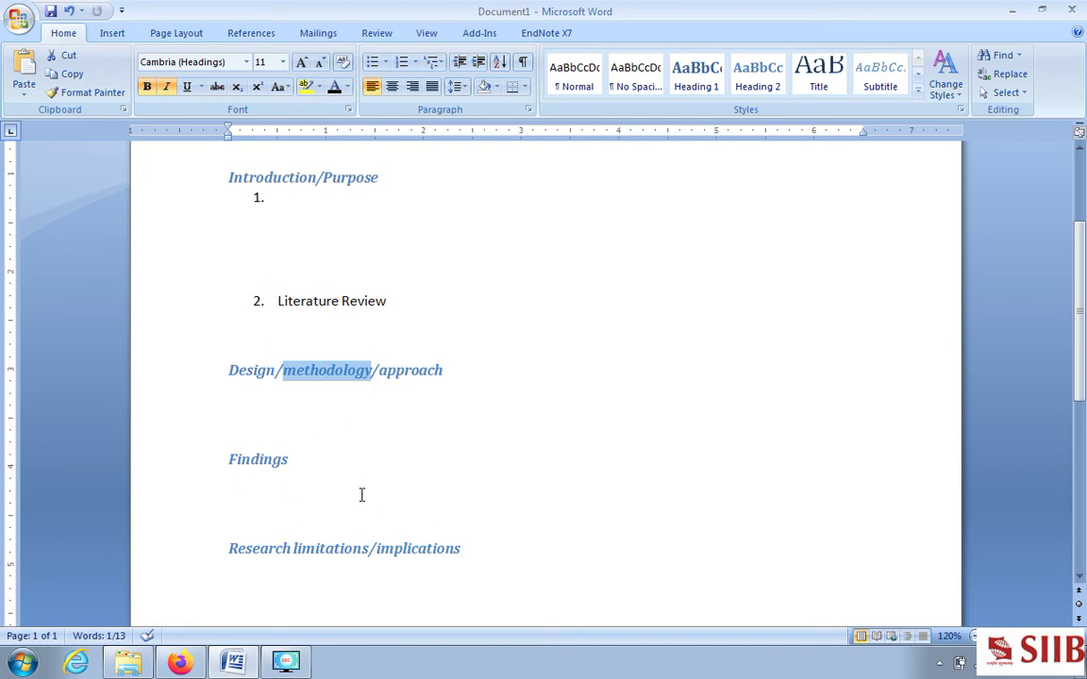
pyautogui.scroll(-2, 362, 495)
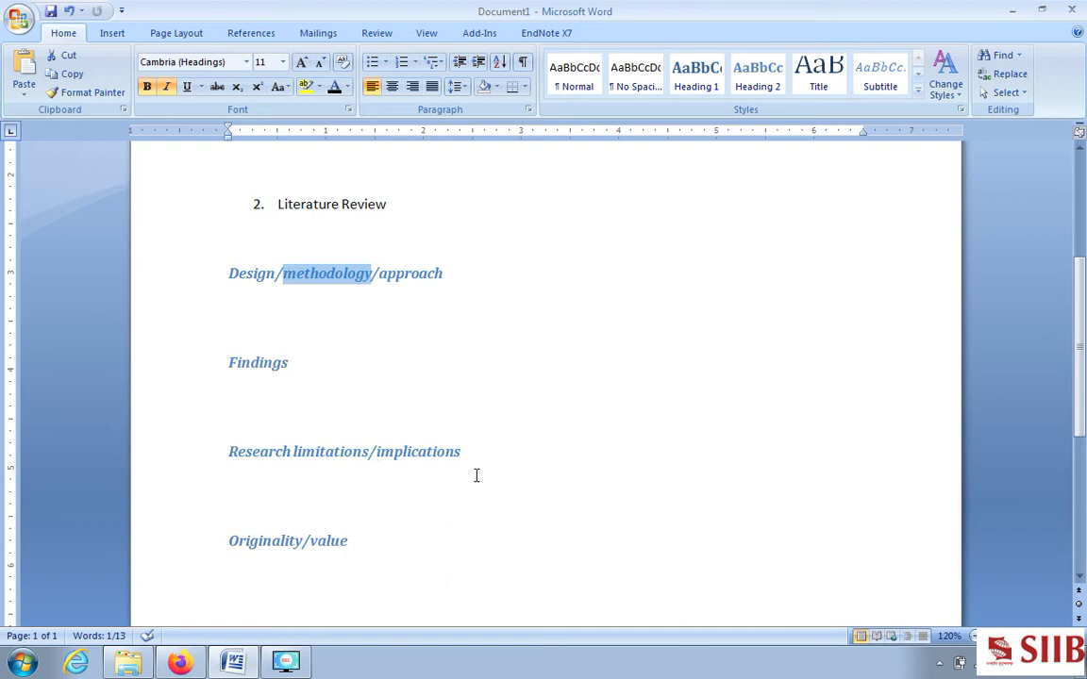
pyautogui.scroll(-2, 477, 475)
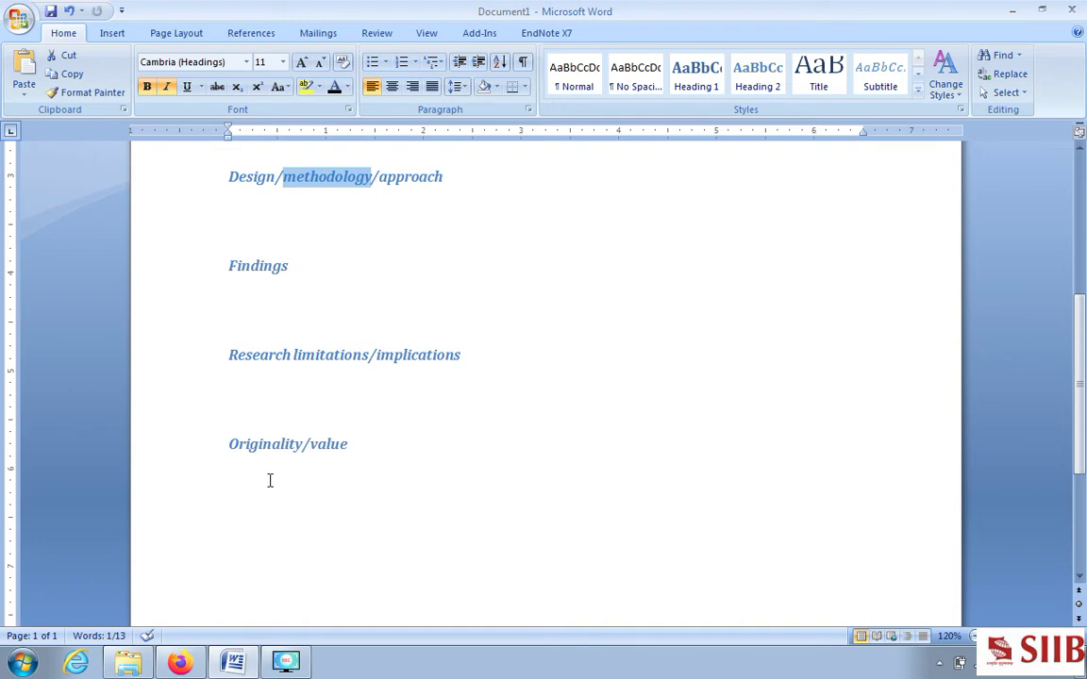
# Step: Return to Firefox and compare the open result lists of Web of Science, Emerald Insight, Scopus and EBSCOhost
pyautogui.click(179, 663)
pyautogui.scroll(-2, 650, 487)
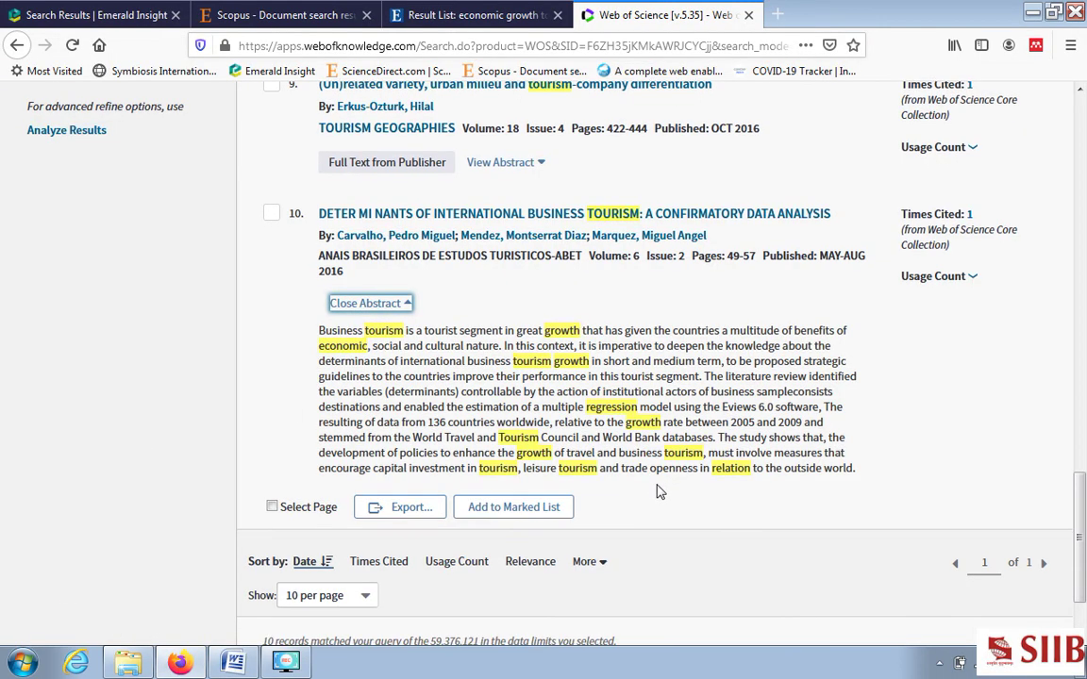
pyautogui.scroll(20, 660, 492)
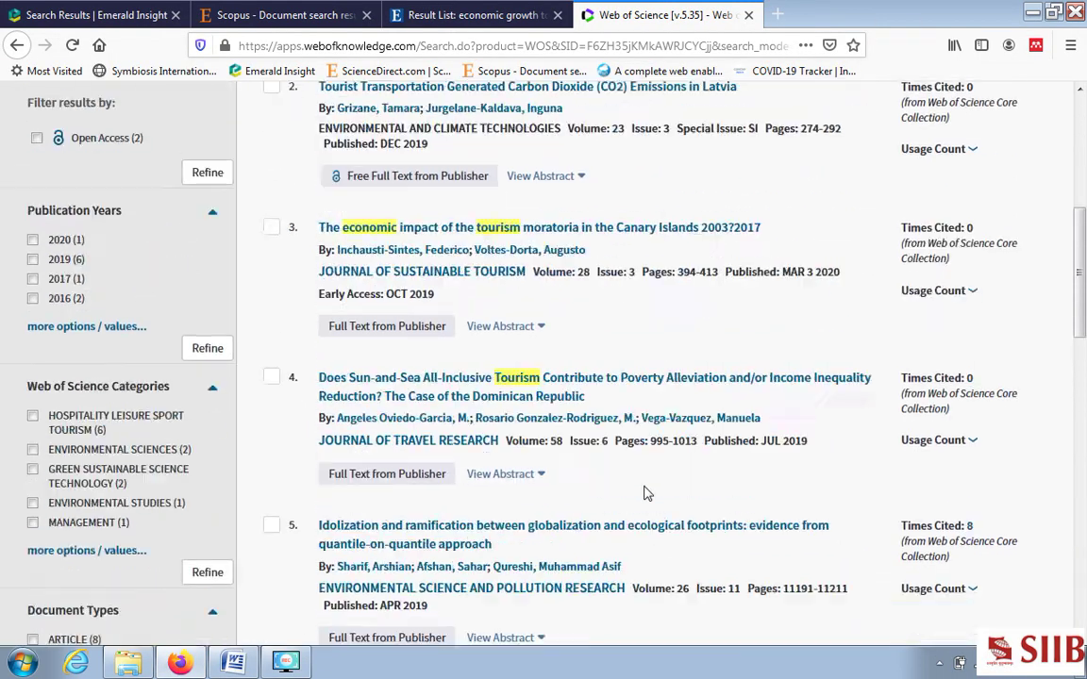
pyautogui.scroll(5, 504, 471)
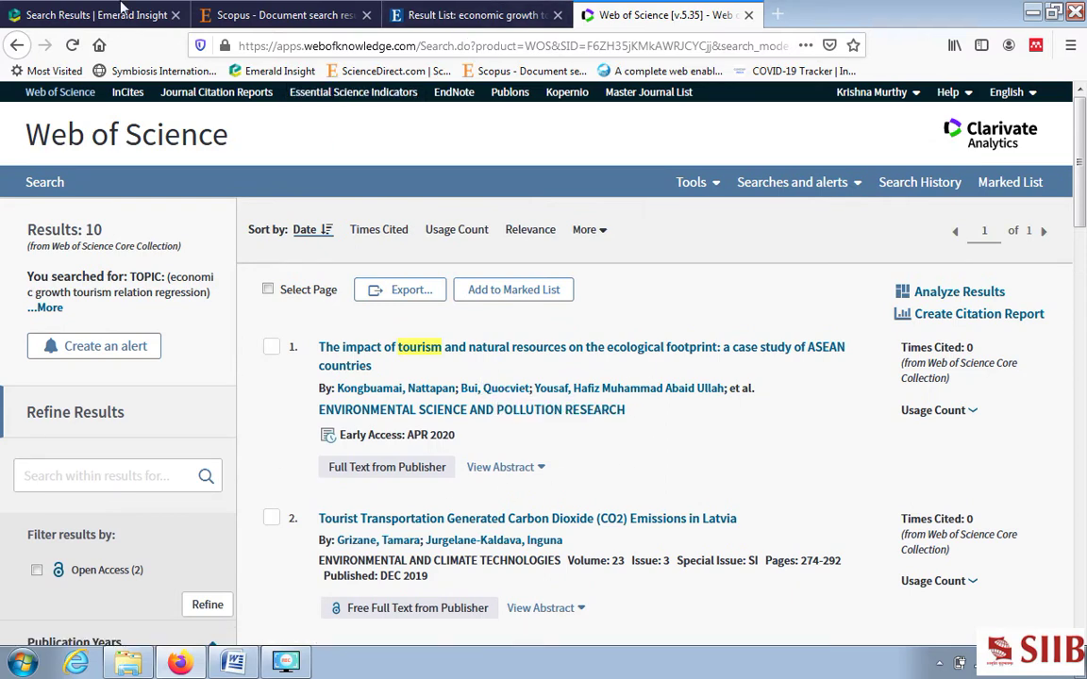
pyautogui.click(151, 9)
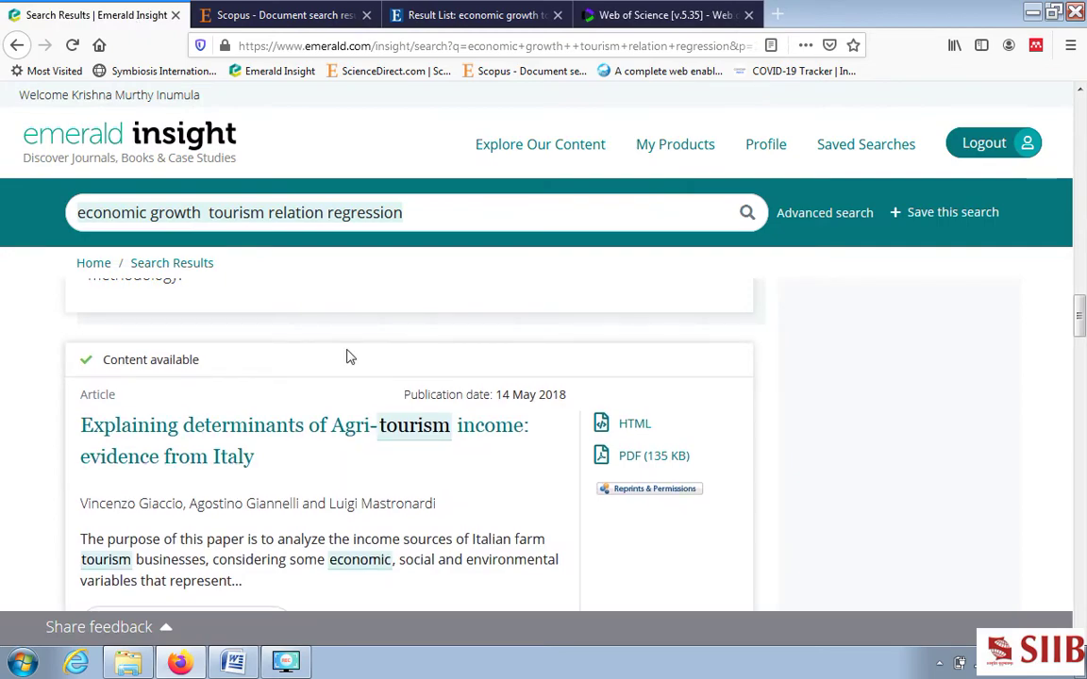
pyautogui.click(274, 14)
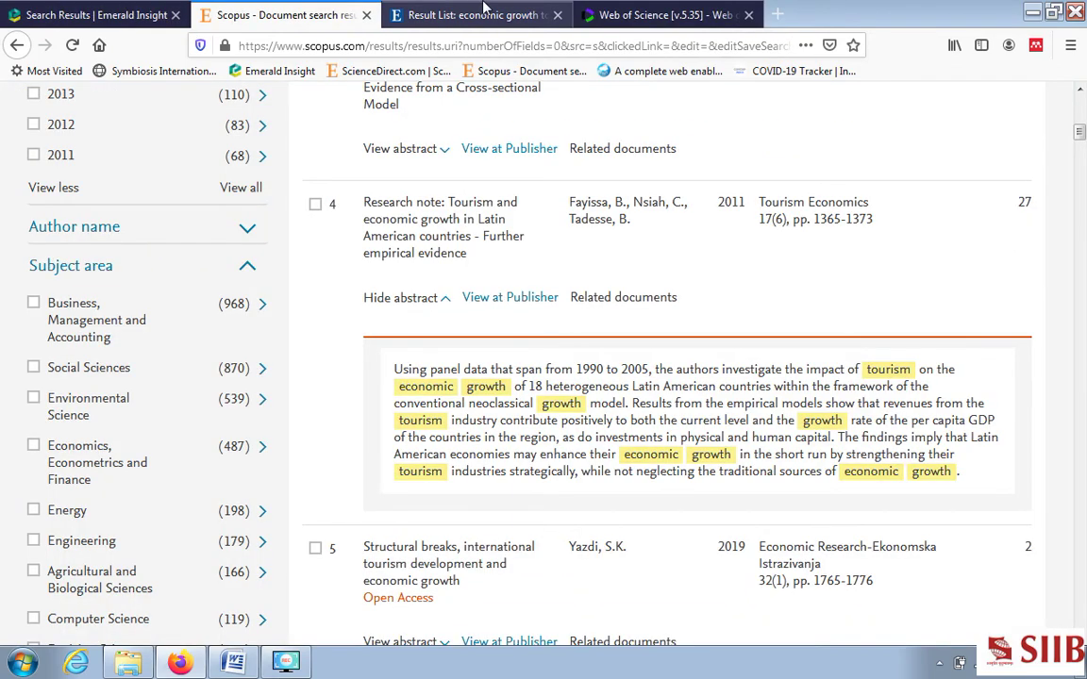
pyautogui.click(448, 14)
pyautogui.click(654, 16)
pyautogui.click(107, 13)
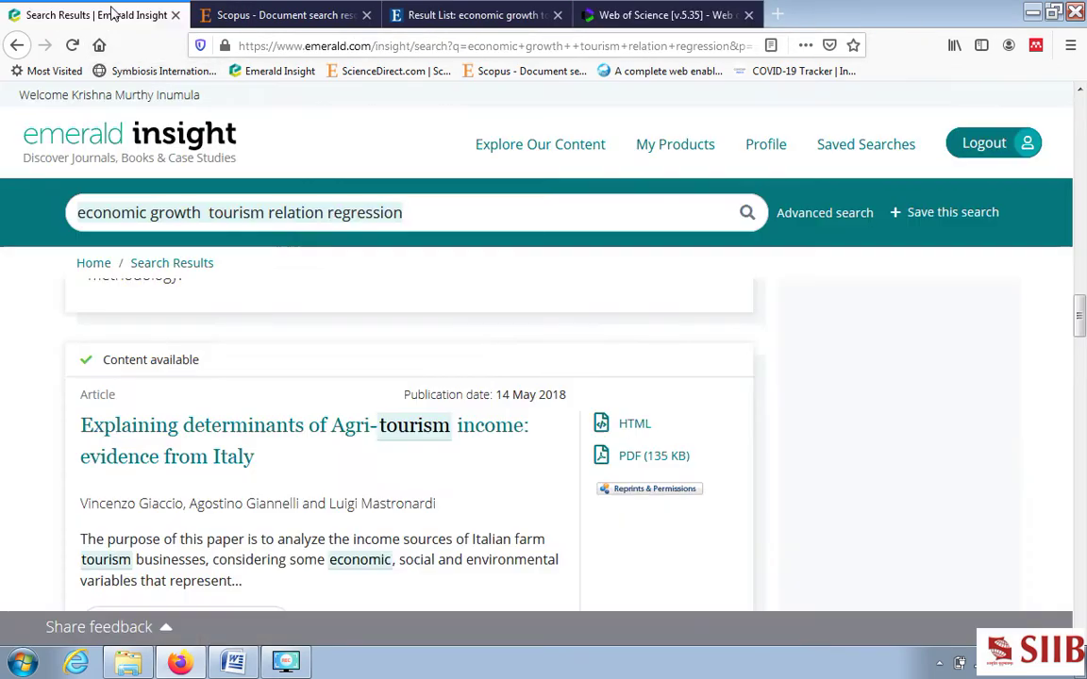
# Step: Go back to the Scopus results and check the search query and options above the document list
pyautogui.click(298, 17)
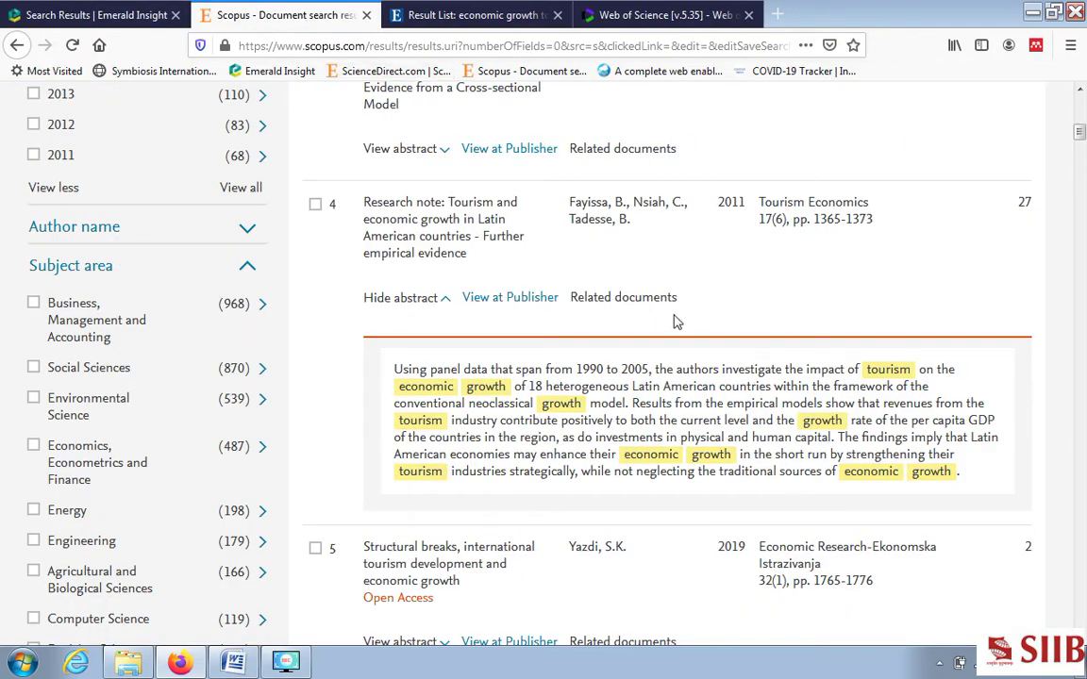
pyautogui.scroll(4, 674, 321)
pyautogui.scroll(4, 623, 330)
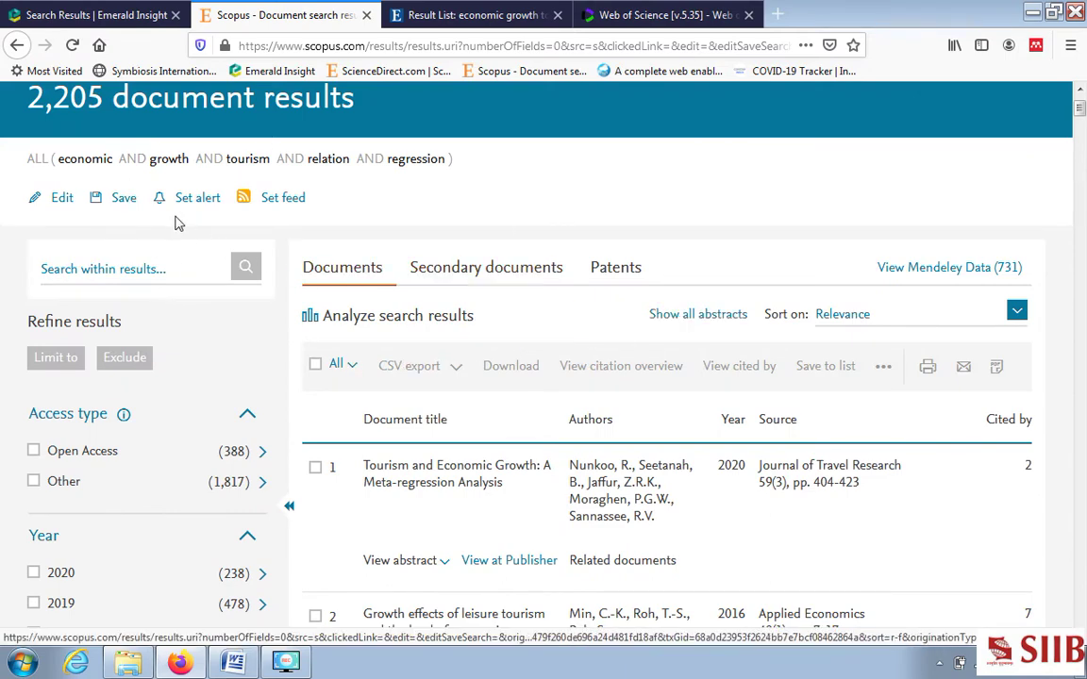
pyautogui.scroll(1, 326, 217)
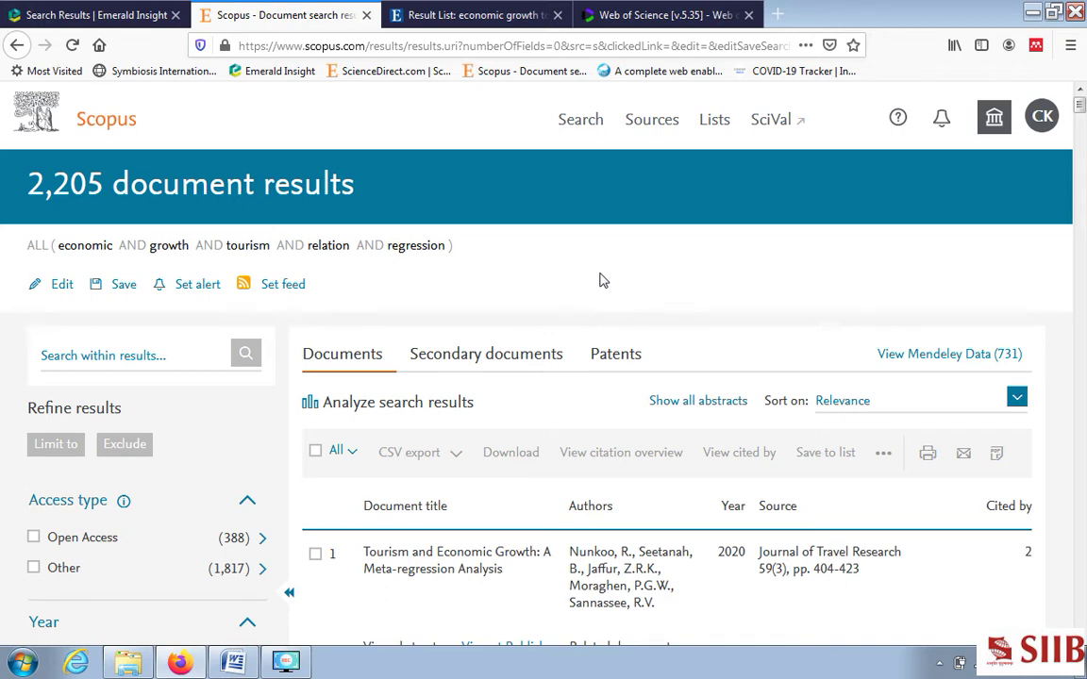
# Step: Minimize Firefox and Word, refresh the desktop and open the DESKTOP FILES folder in a maximized window
pyautogui.click(1033, 16)
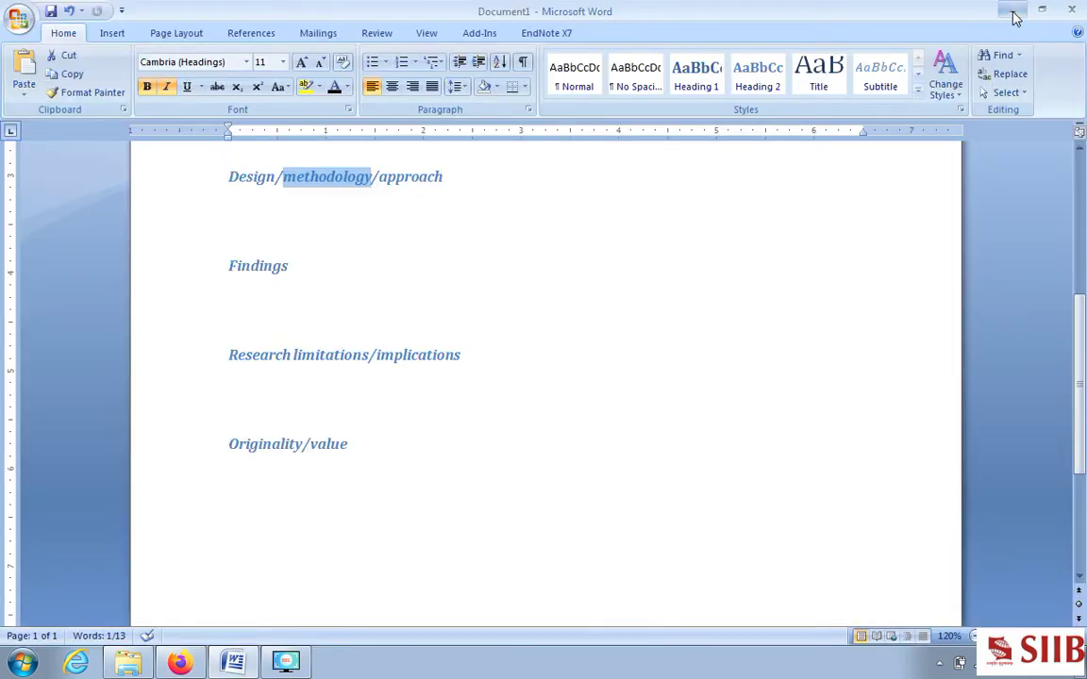
pyautogui.click(1014, 17)
pyautogui.rightClick(429, 183)
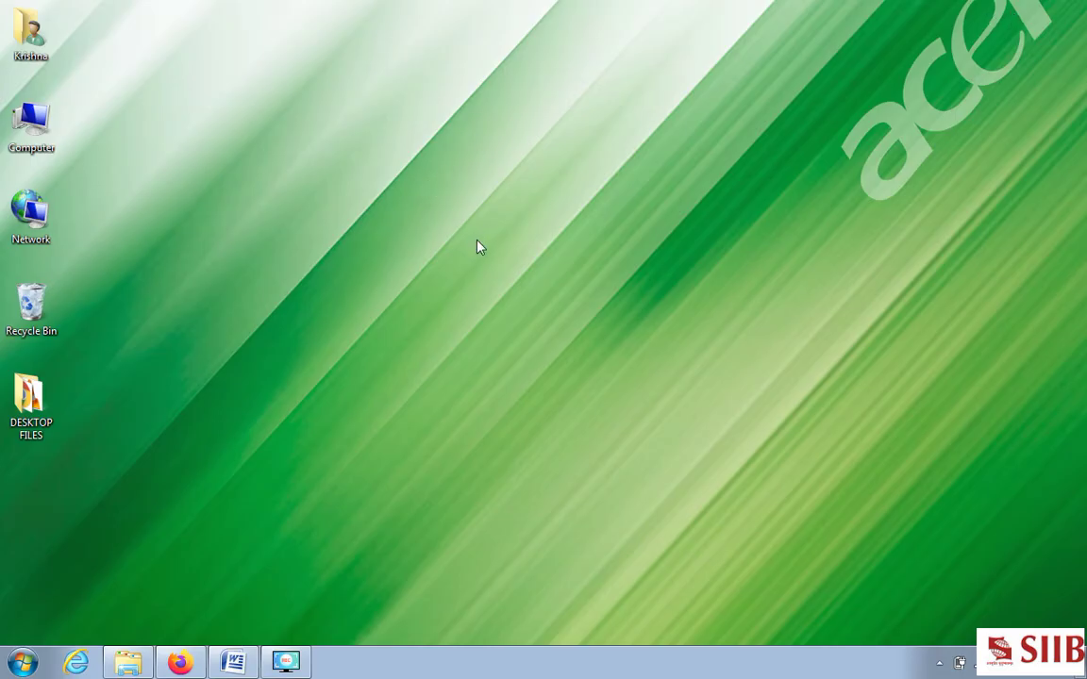
pyautogui.click(476, 233)
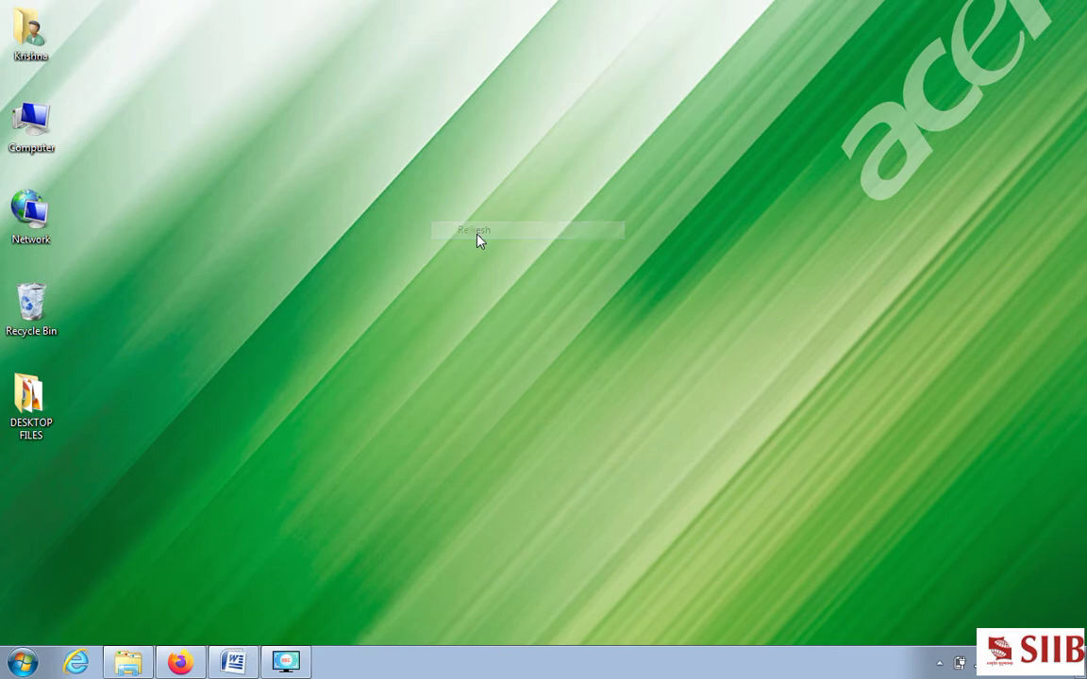
pyautogui.doubleClick(44, 425)
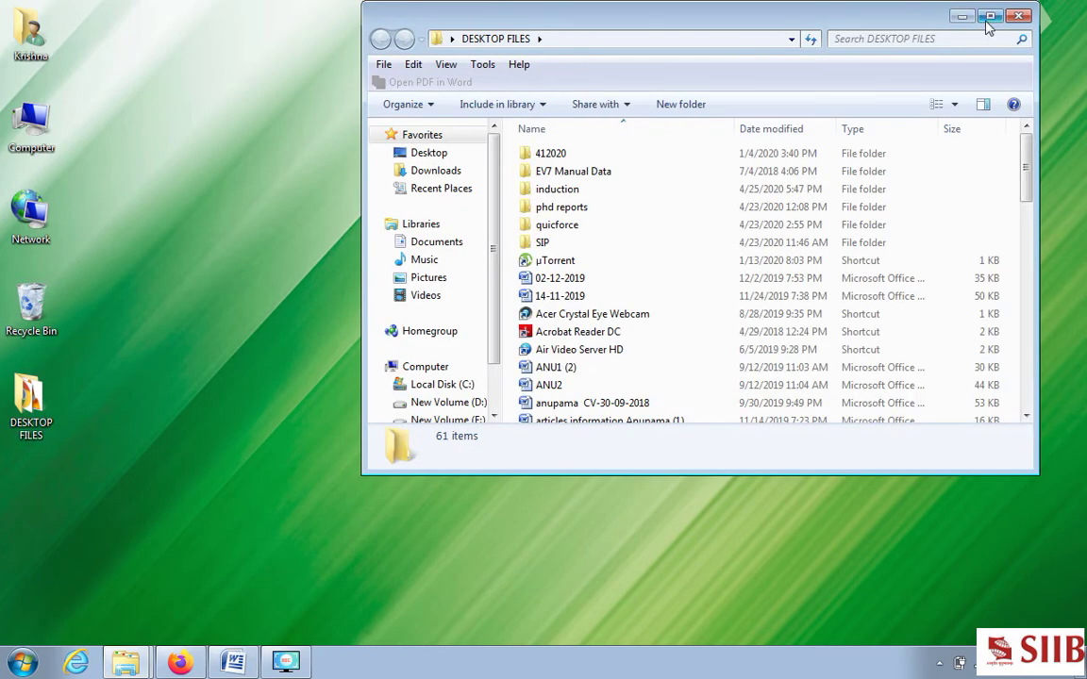
pyautogui.click(990, 16)
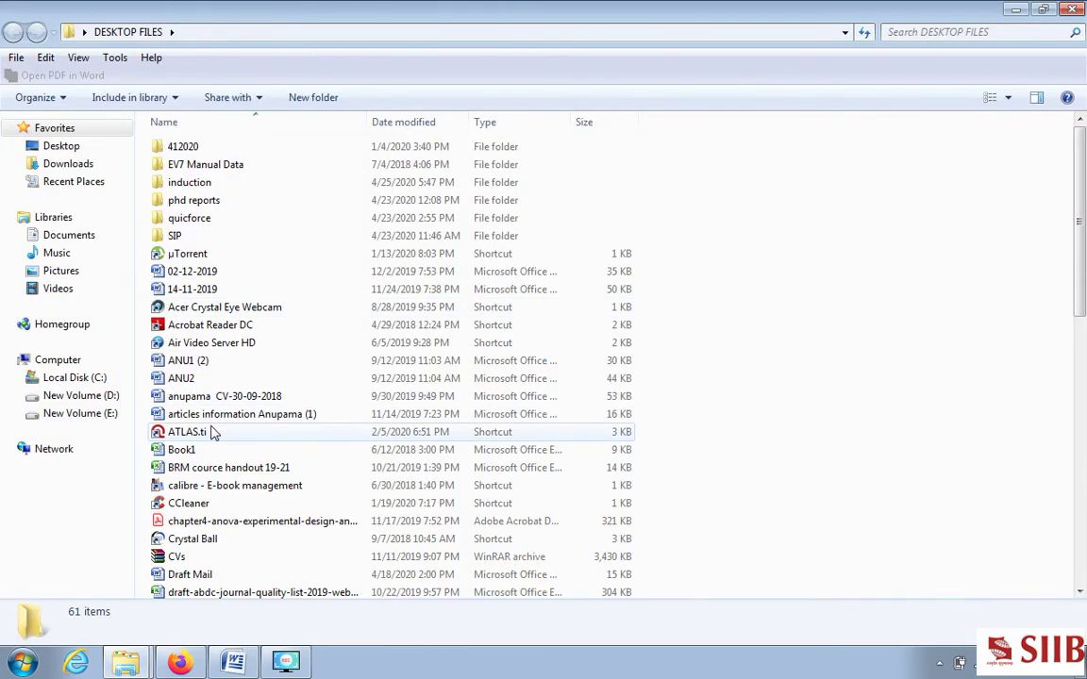
# Step: Launch Mendeley Desktop from the folder, close the folder and show the Mendeley library in a maximized window
pyautogui.scroll(-3, 243, 443)
pyautogui.scroll(-4, 339, 477)
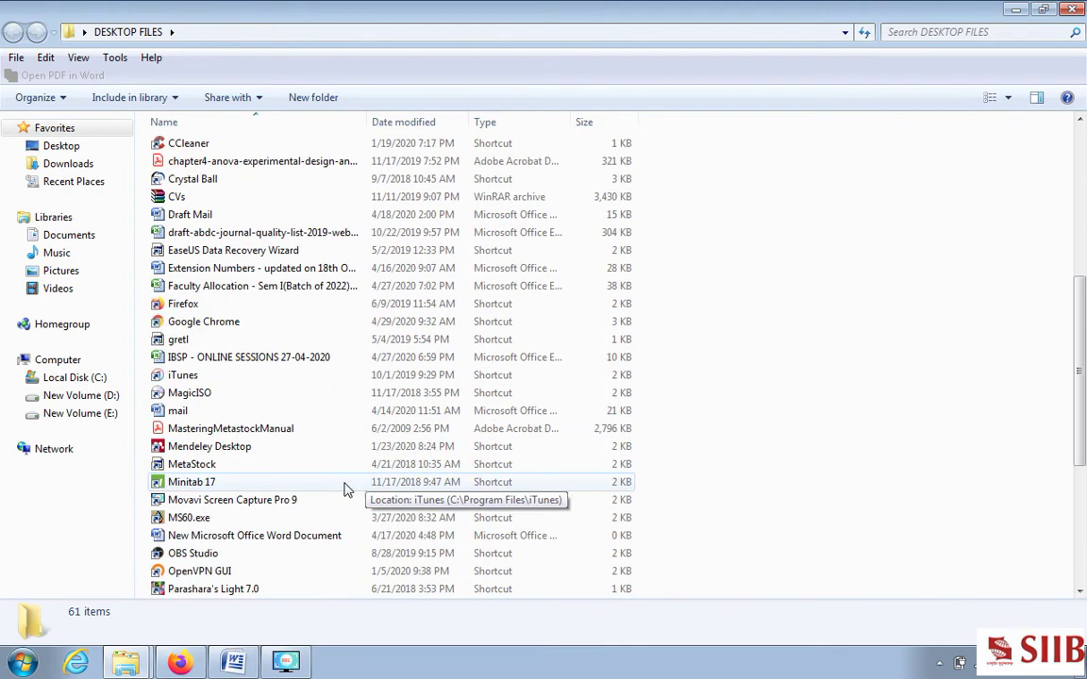
pyautogui.click(256, 449)
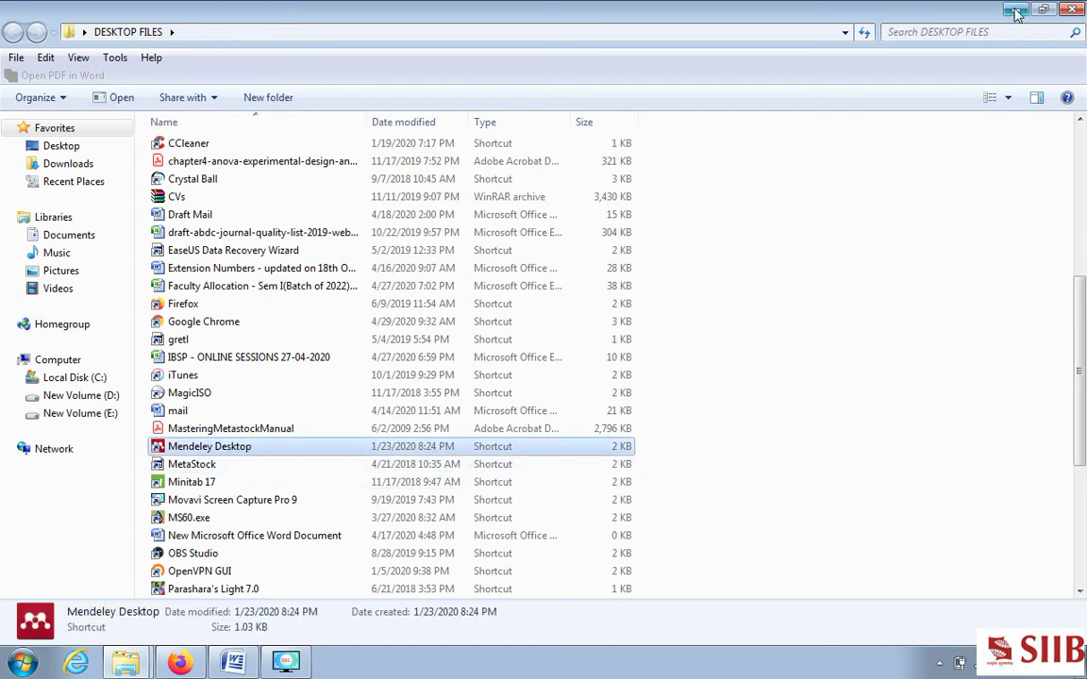
pyautogui.click(1073, 9)
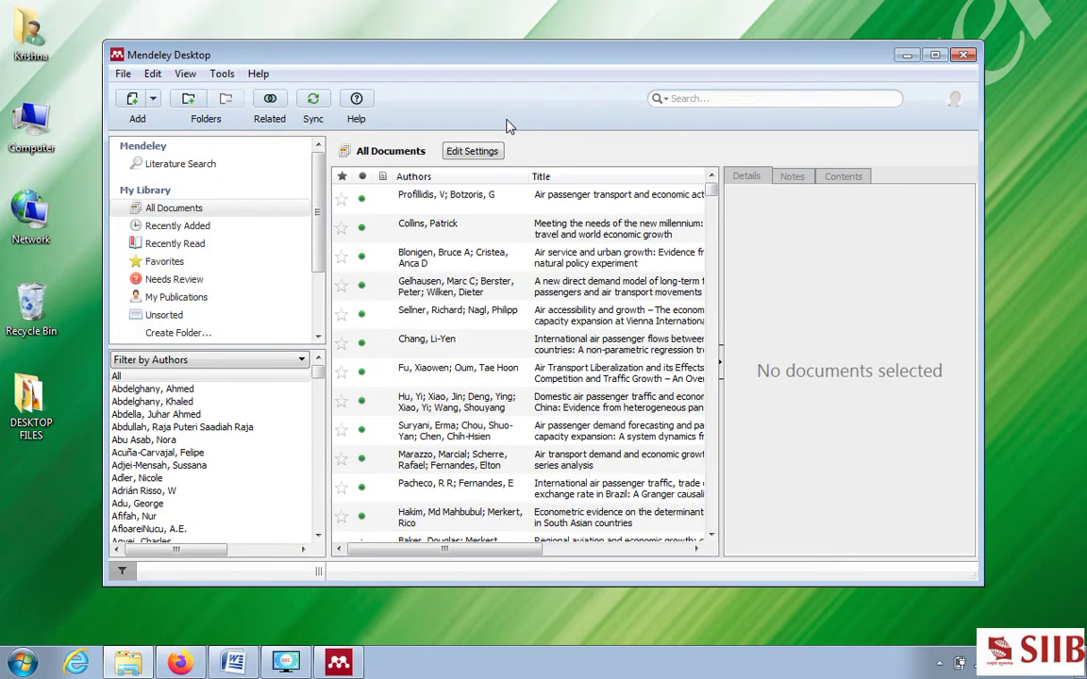
pyautogui.click(933, 55)
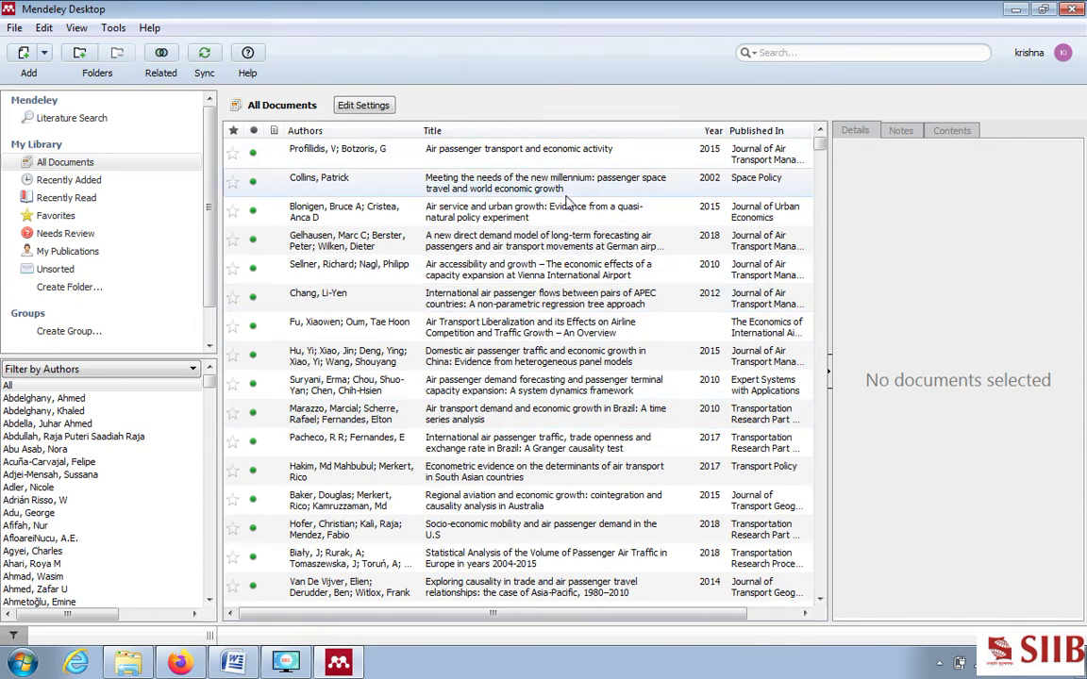
pyautogui.click(179, 664)
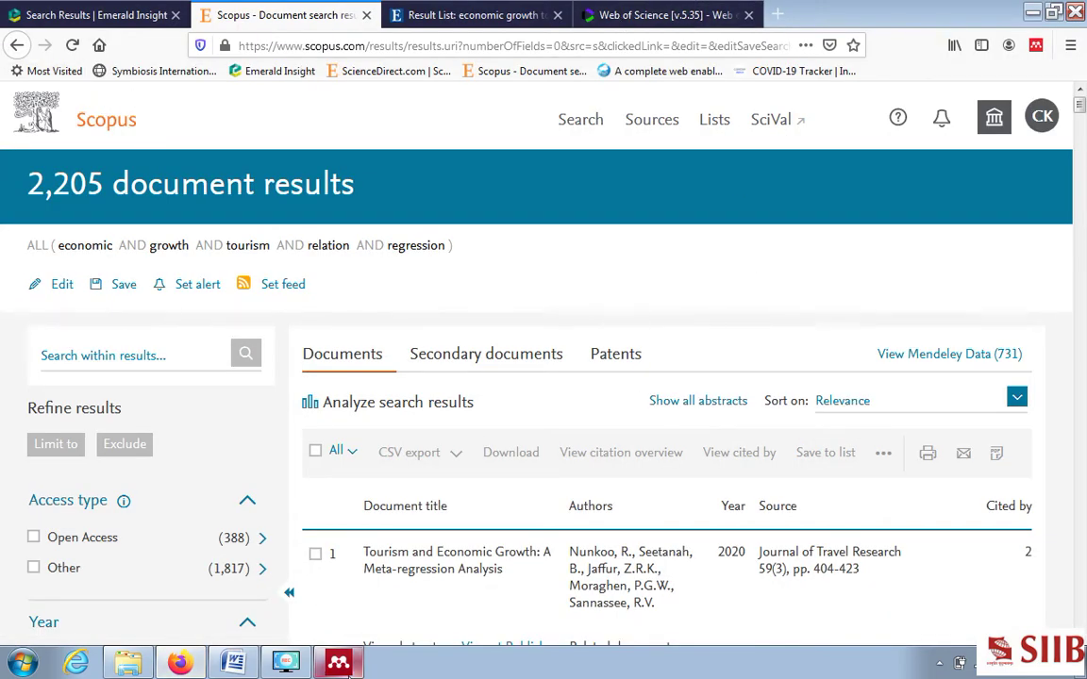
pyautogui.click(344, 666)
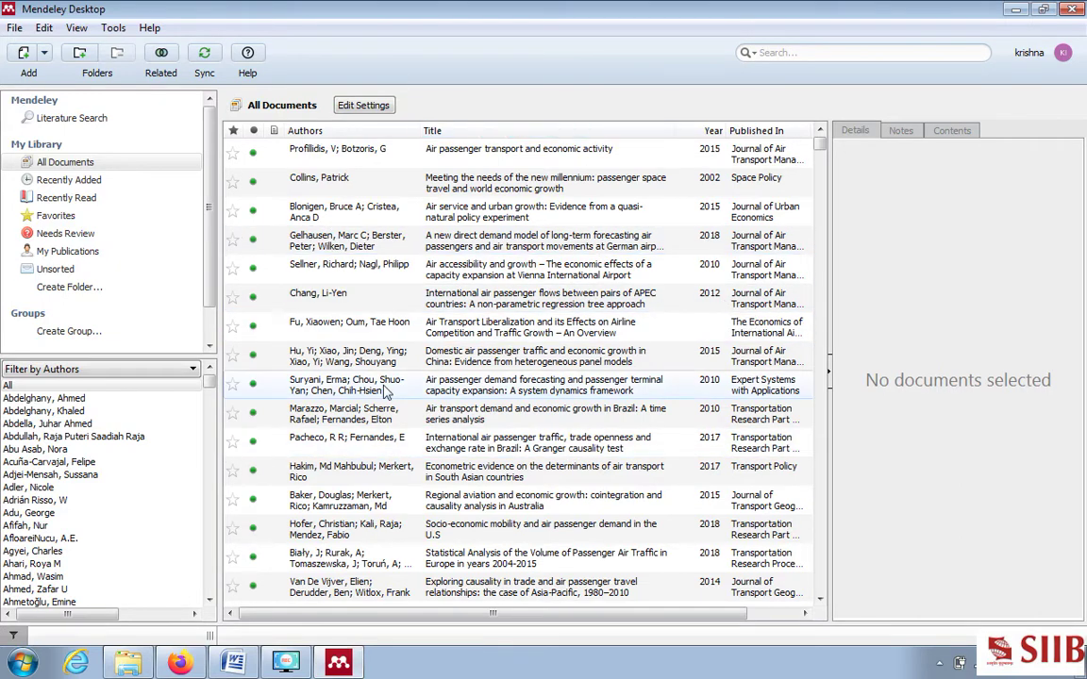
# Step: Look through the references in All Documents and check the available import, export and add-file commands
pyautogui.scroll(-5, 623, 302)
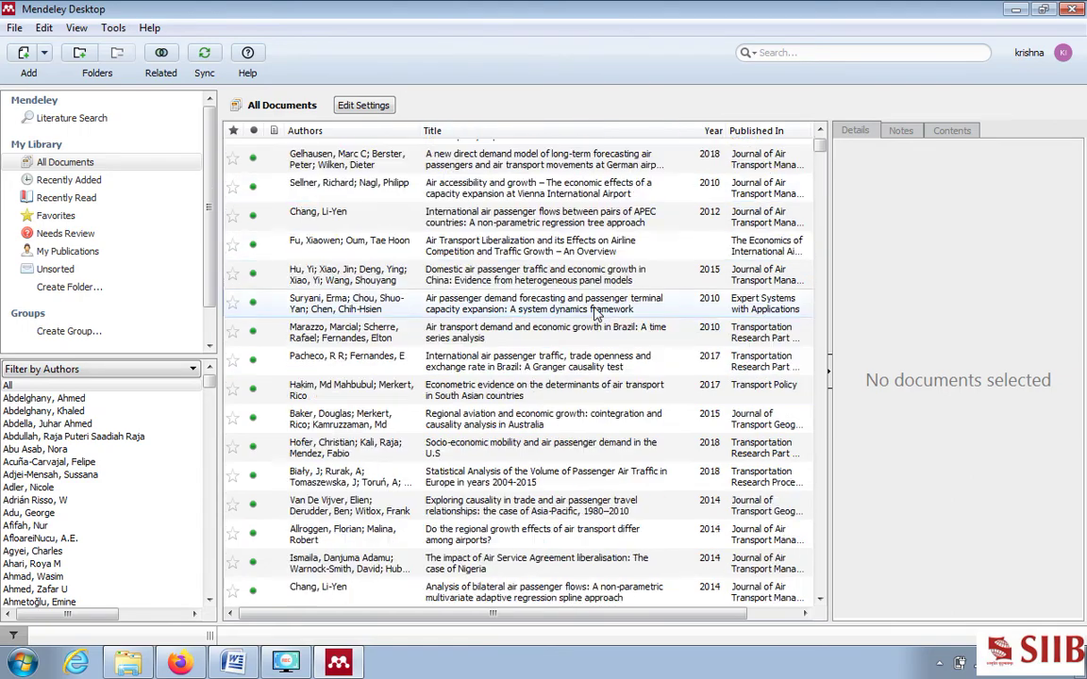
pyautogui.scroll(-15, 600, 357)
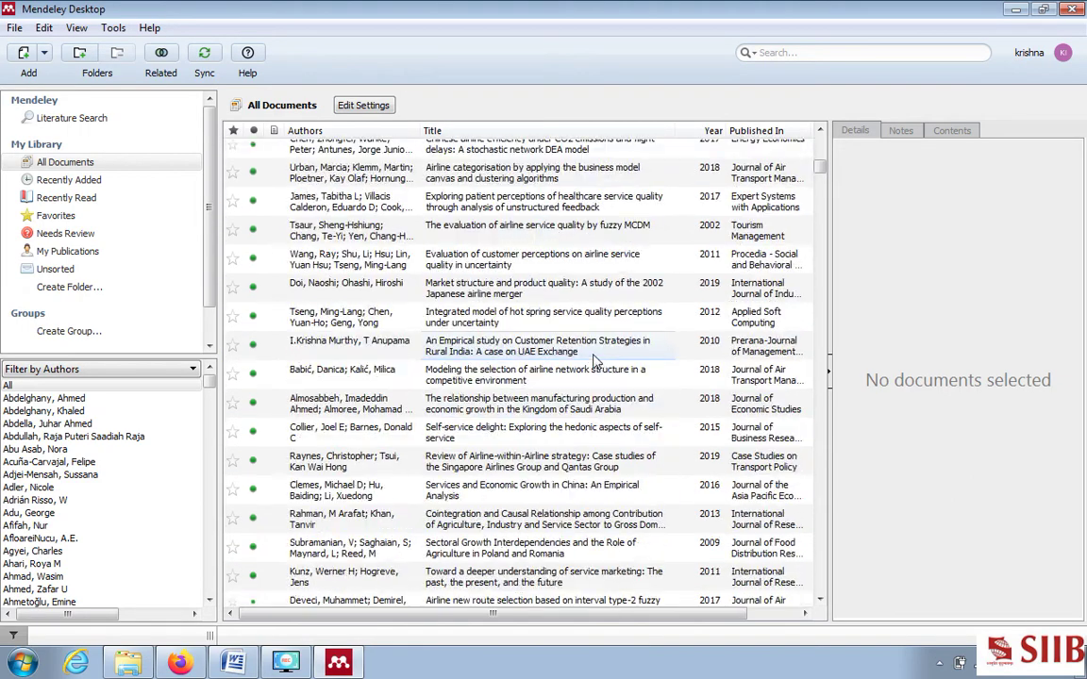
pyautogui.scroll(-2, 586, 356)
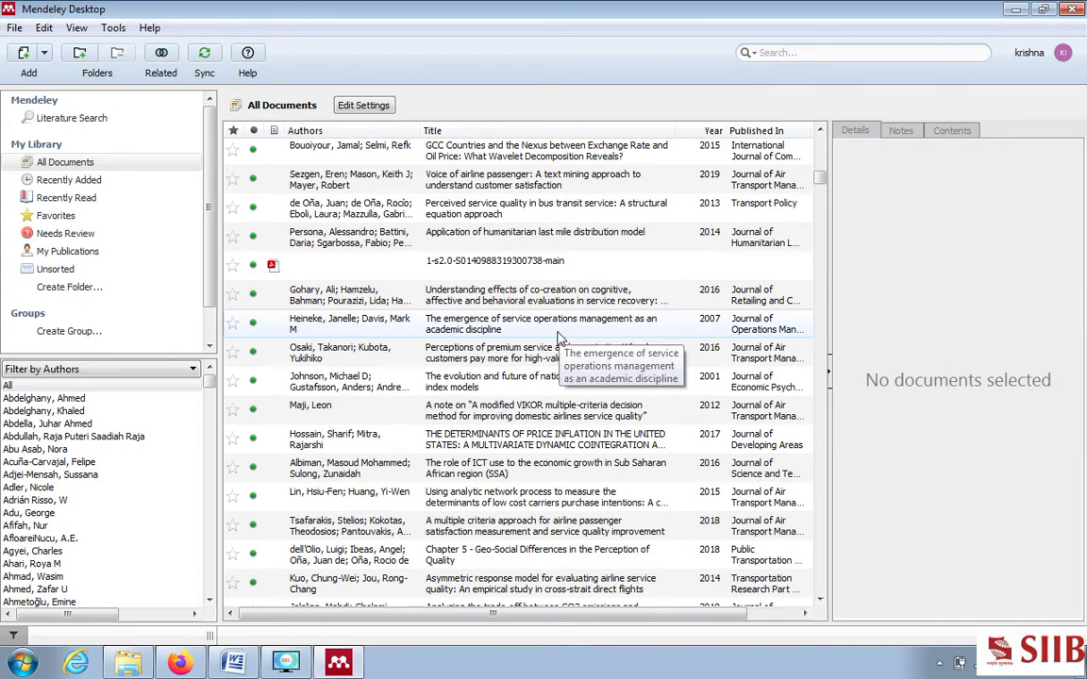
pyautogui.scroll(-8, 595, 311)
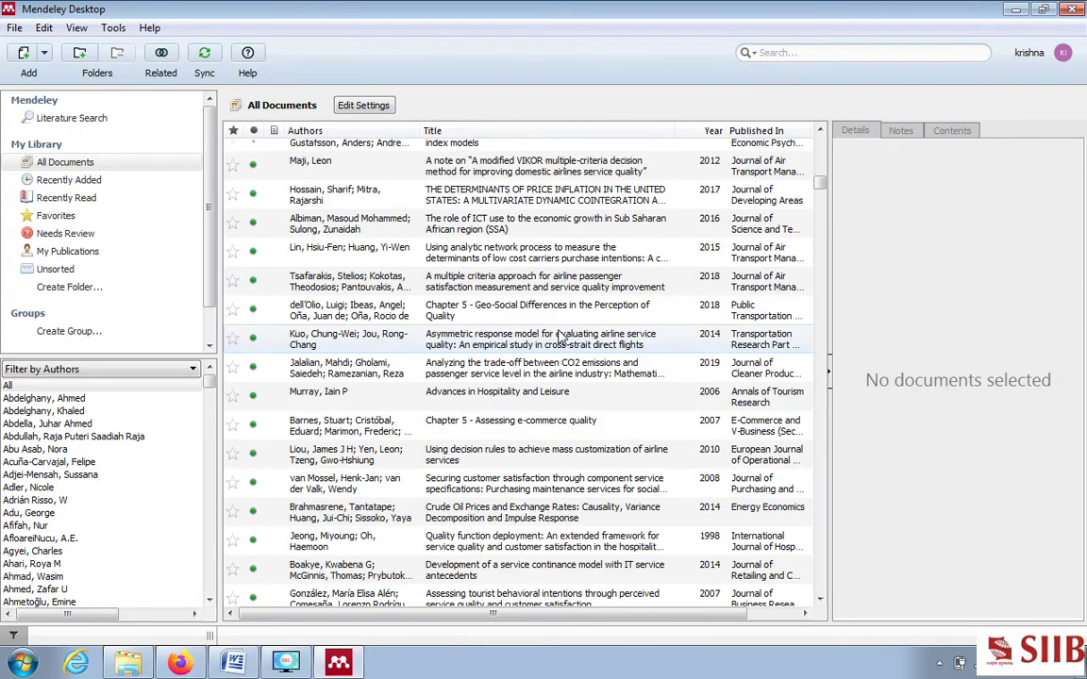
pyautogui.scroll(-15, 557, 342)
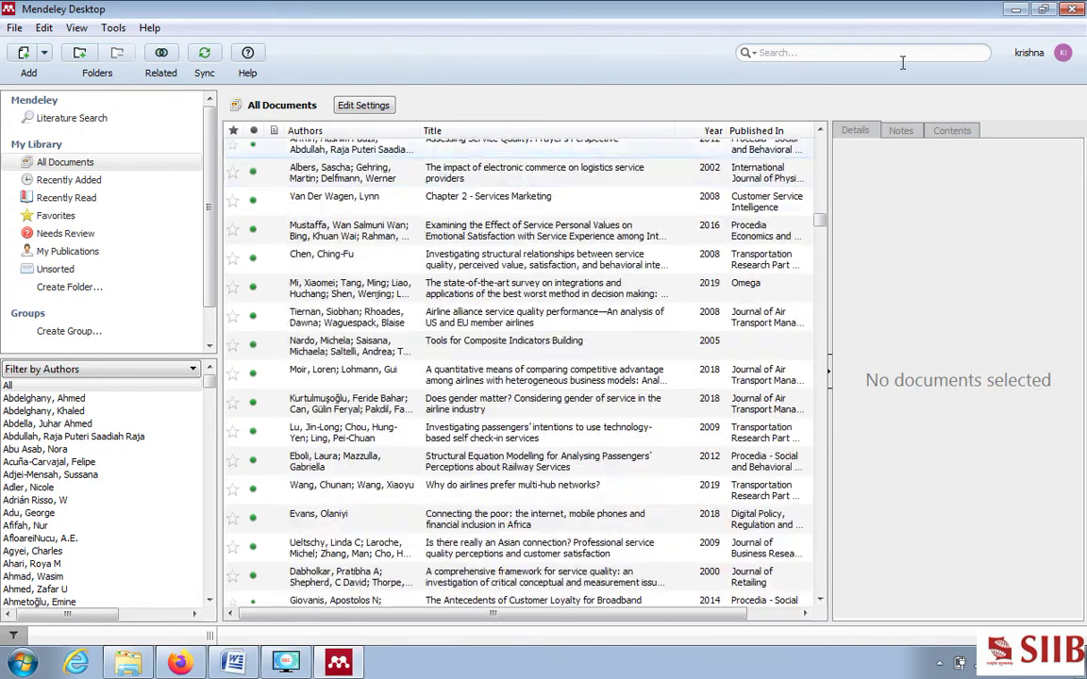
pyautogui.click(14, 29)
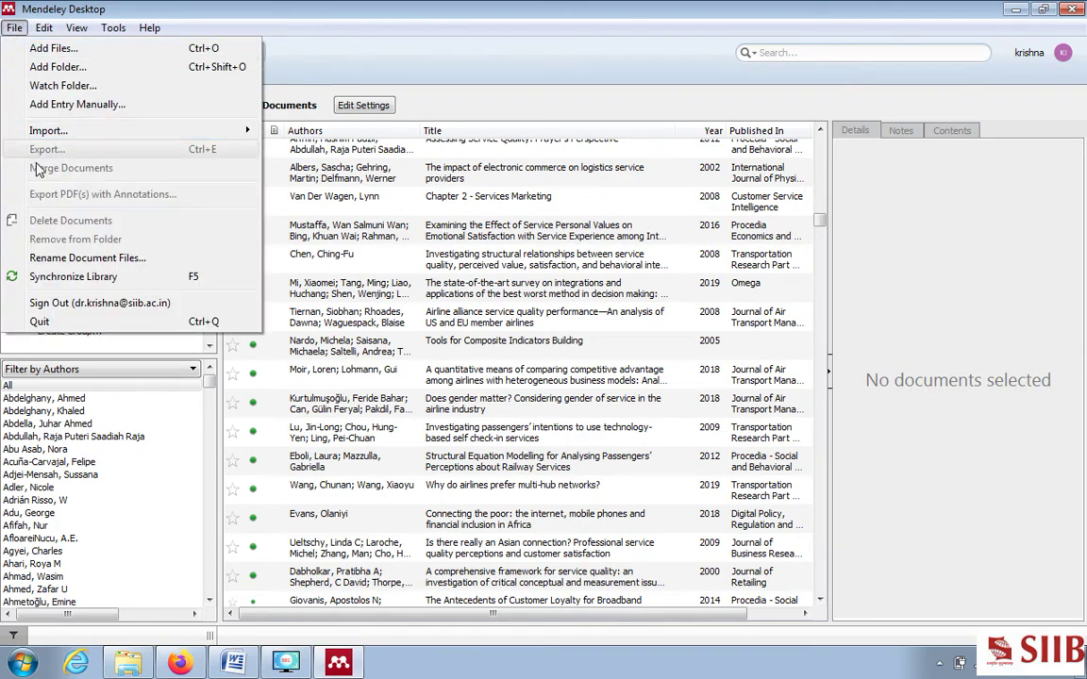
pyautogui.click(555, 139)
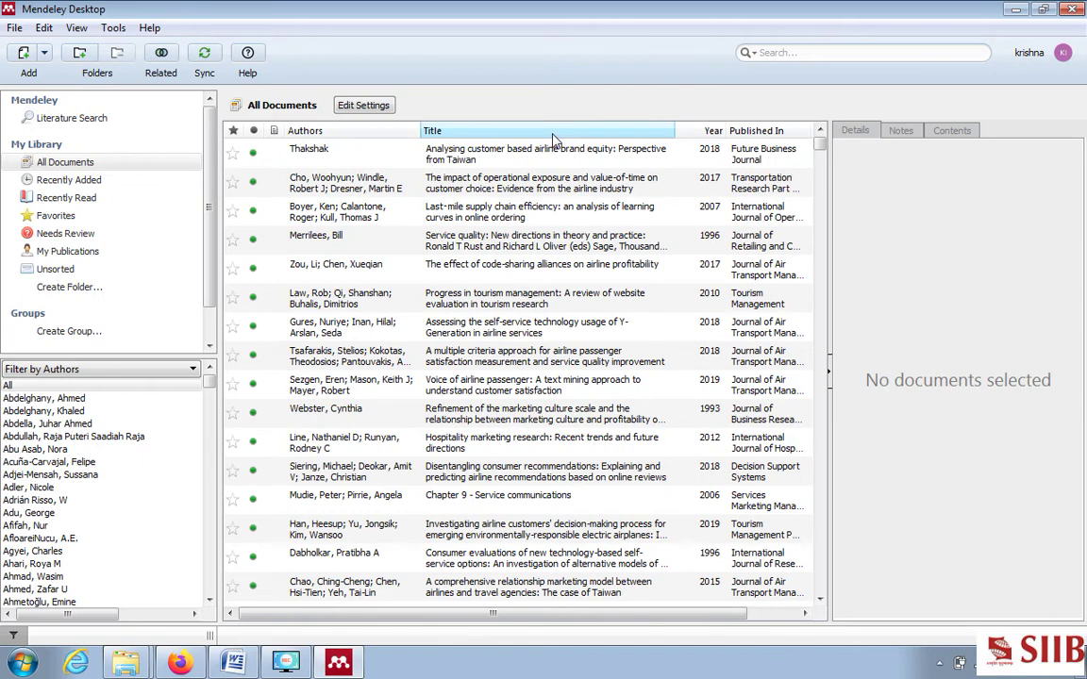
# Step: Select a long run of references from the first entry downwards, and show the details of "Toward a deeper understanding of service marketing"
pyautogui.click(396, 166)
pyautogui.hotkey('shift', 'Down')
pyautogui.hotkey('shift', 'Down')
pyautogui.hotkey('shift', 'Down')
pyautogui.hotkey('shift', 'Down')
pyautogui.hotkey('shift', 'Down')
pyautogui.hotkey('shift', 'Down')
pyautogui.hotkey('shift', 'Down')
pyautogui.hotkey('shift', 'Down')
pyautogui.hotkey('shift', 'Down')
pyautogui.hotkey('shift', 'Down')
pyautogui.hotkey('shift', 'Down')
pyautogui.hotkey('shift', 'Down')
pyautogui.hotkey('shift', 'Down')
pyautogui.hotkey('shift', 'Down')
pyautogui.hotkey('shift', 'Down')
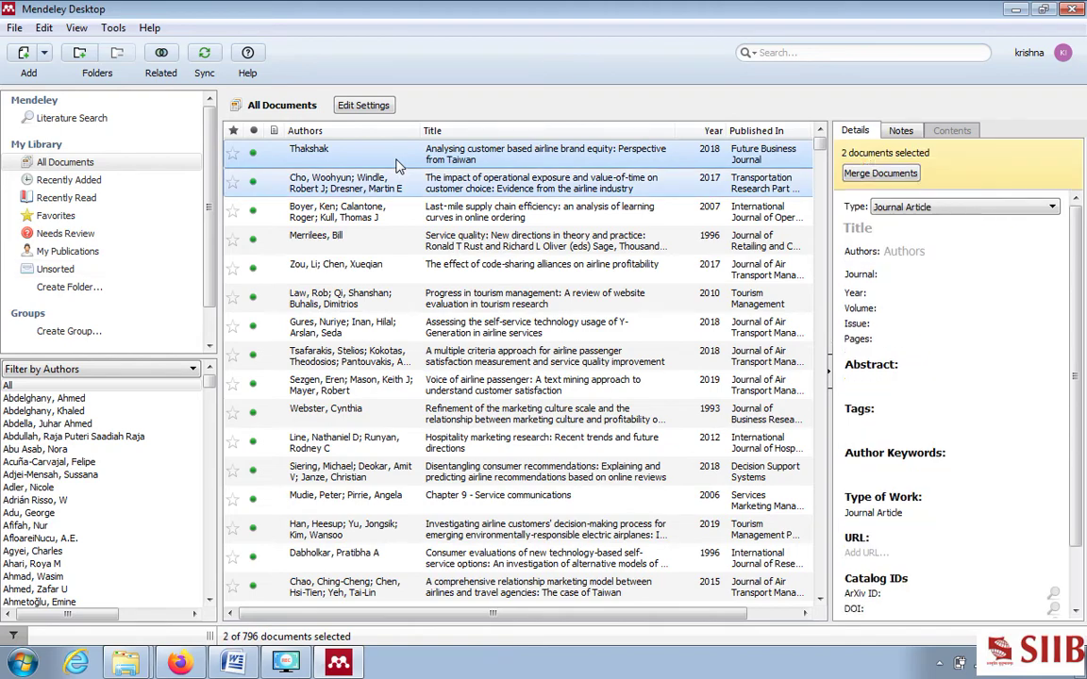
pyautogui.hotkey('shift', 'Down')
pyautogui.hotkey('shift', 'Down')
pyautogui.hotkey('shift', 'Down')
pyautogui.hotkey('shift', 'Down')
pyautogui.hotkey('shift', 'Down')
pyautogui.hotkey('shift', 'Down')
pyautogui.hotkey('shift', 'Down')
pyautogui.hotkey('shift', 'Down')
pyautogui.hotkey('shift', 'Down')
pyautogui.hotkey('shift', 'Down')
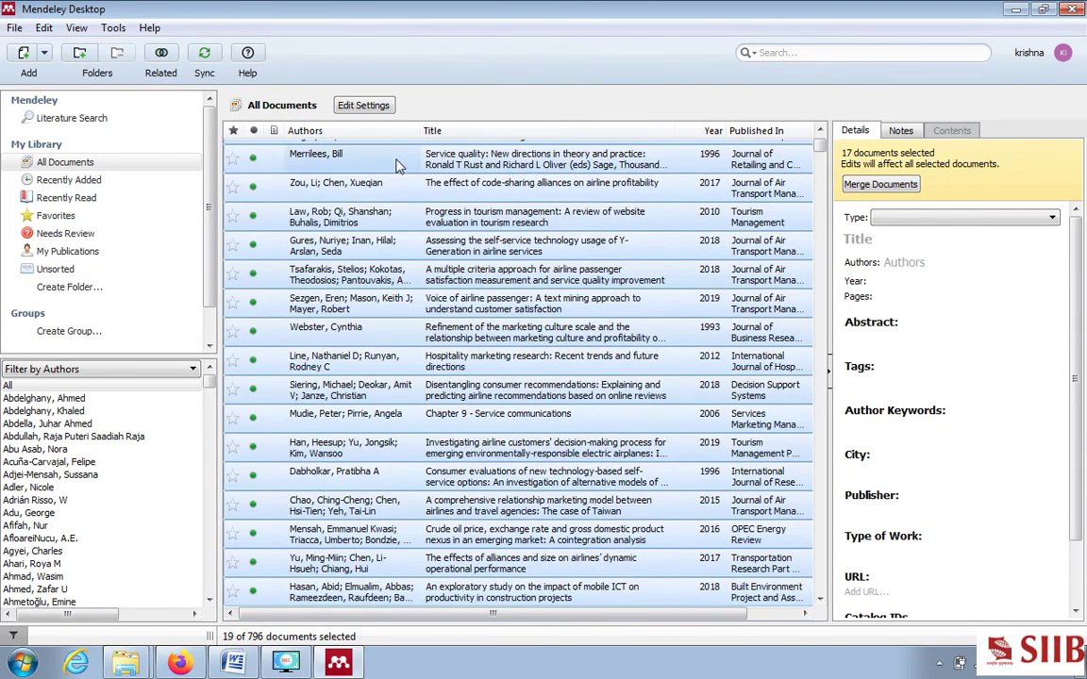
pyautogui.hotkey('shift', 'Down')
pyautogui.hotkey('shift', 'Down')
pyautogui.hotkey('shift', 'Down')
pyautogui.hotkey('shift', 'Down')
pyautogui.hotkey('shift', 'Down')
pyautogui.hotkey('shift', 'Down')
pyautogui.hotkey('shift', 'Down')
pyautogui.hotkey('shift', 'Down')
pyautogui.hotkey('shift', 'Down')
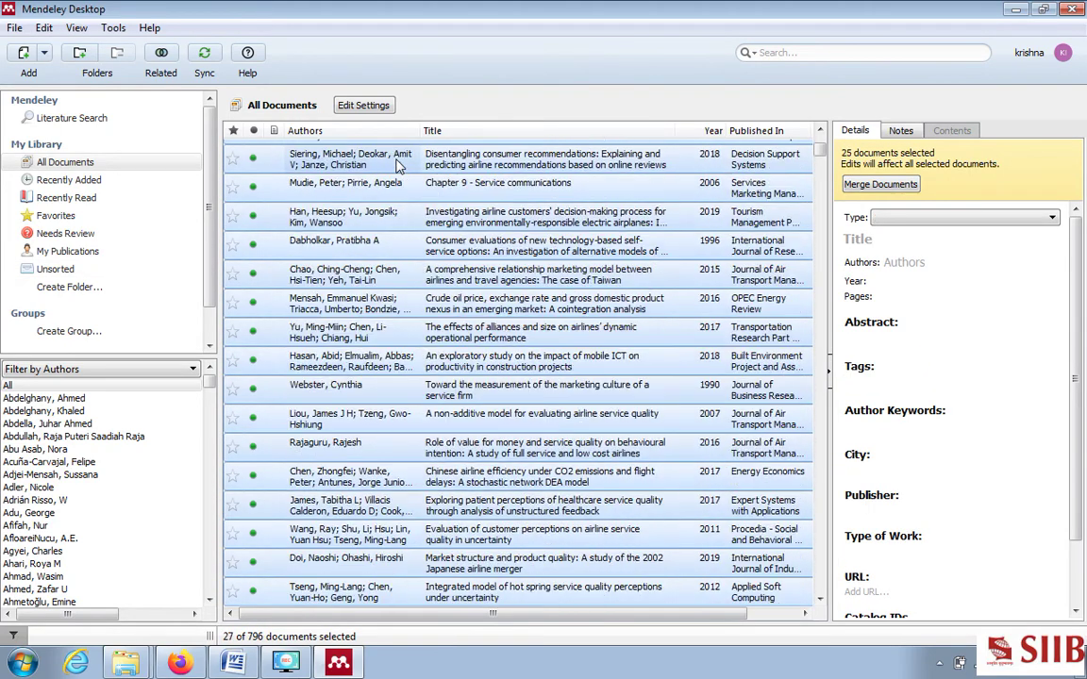
pyautogui.press('Down')
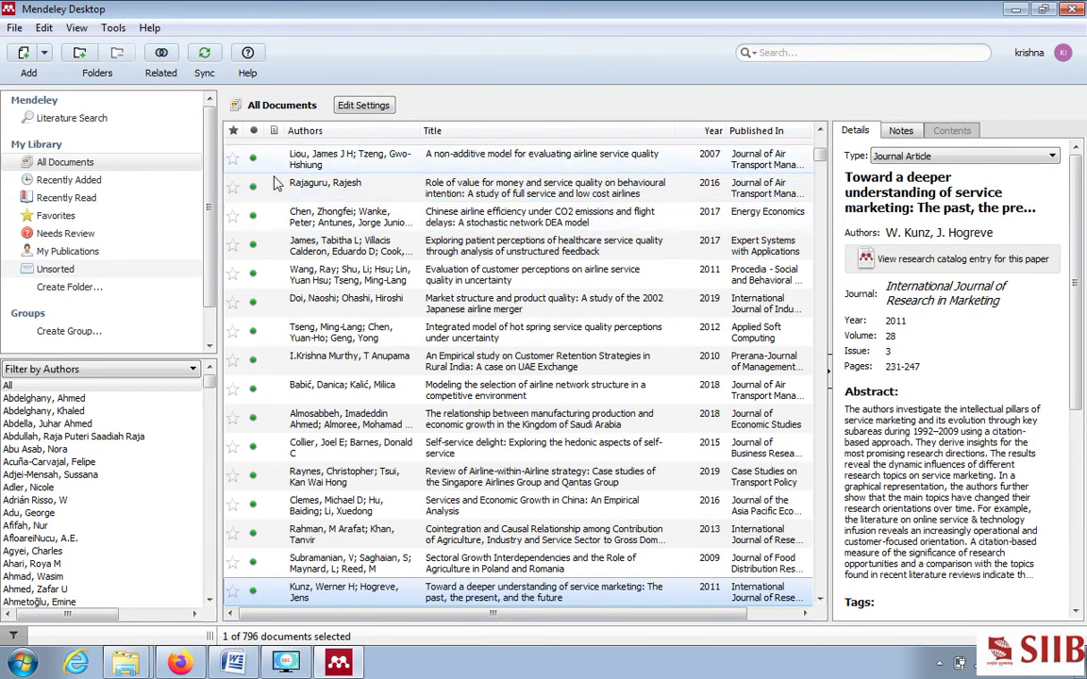
pyautogui.scroll(-2, 210, 165)
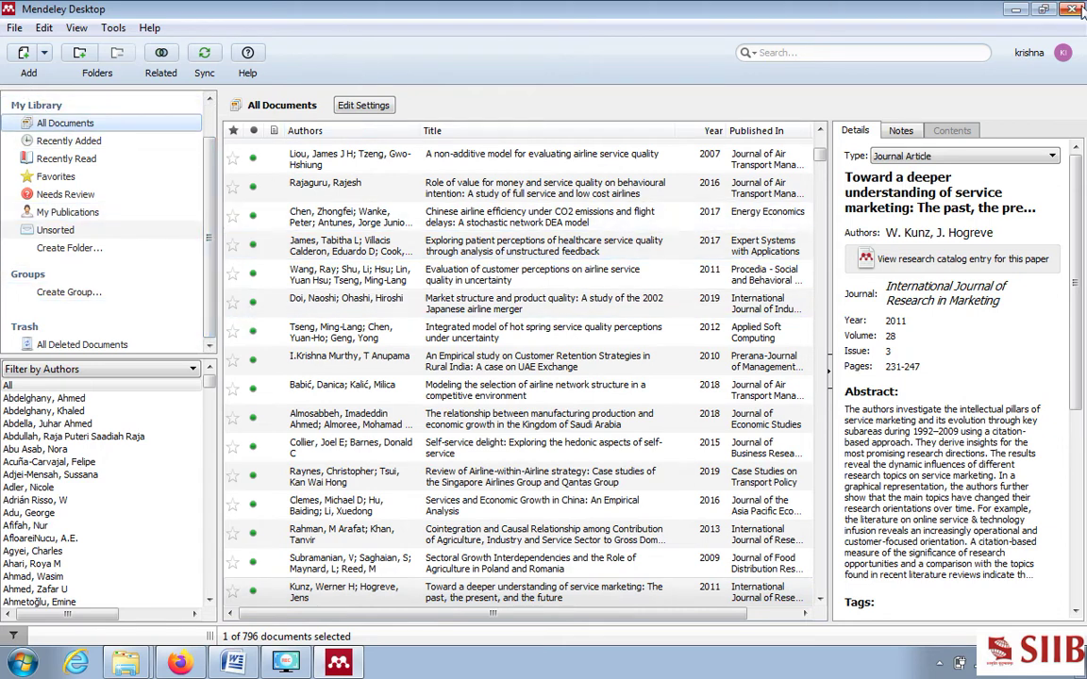
# Step: Minimize Mendeley Desktop, refresh the desktop and return to the Scopus results in Firefox
pyautogui.click(1014, 12)
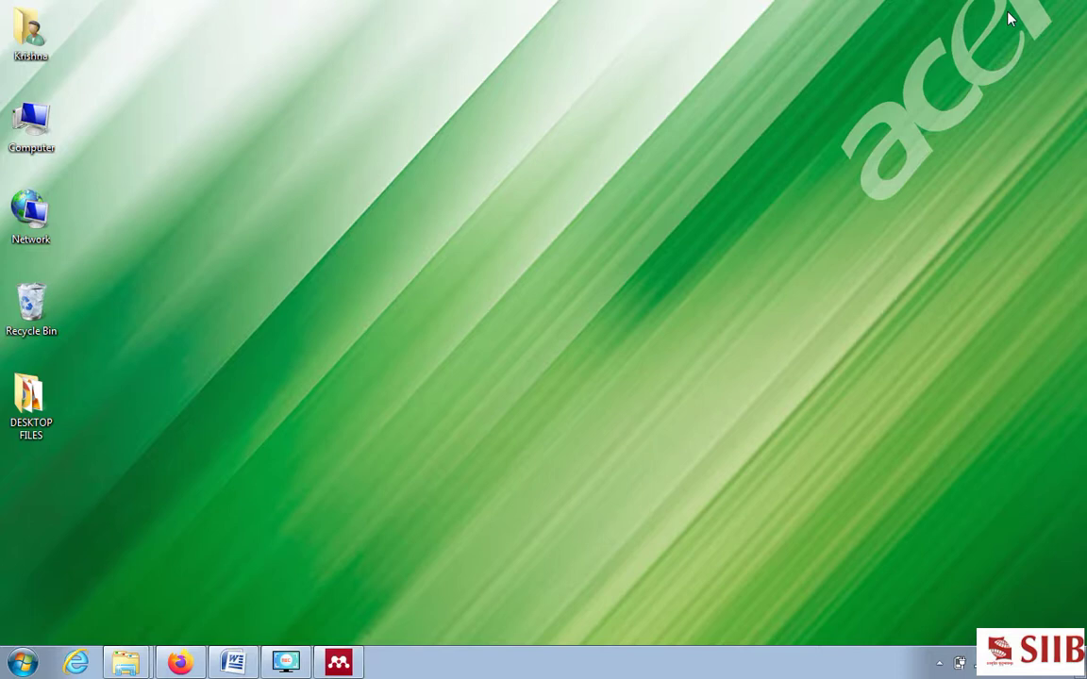
pyautogui.rightClick(447, 220)
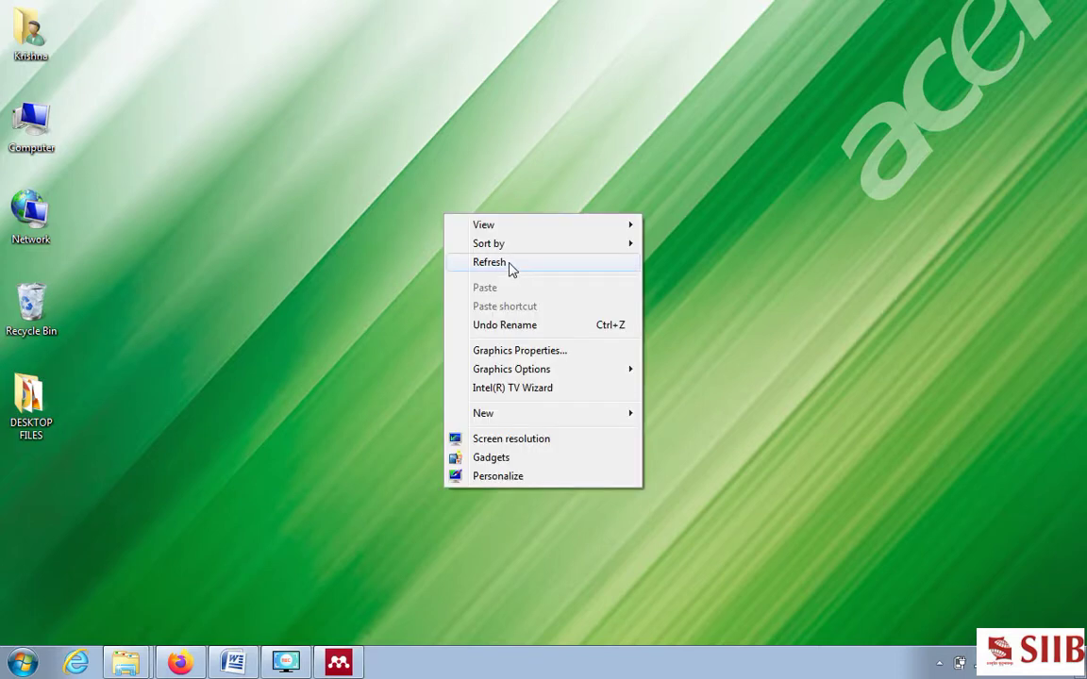
pyautogui.click(509, 264)
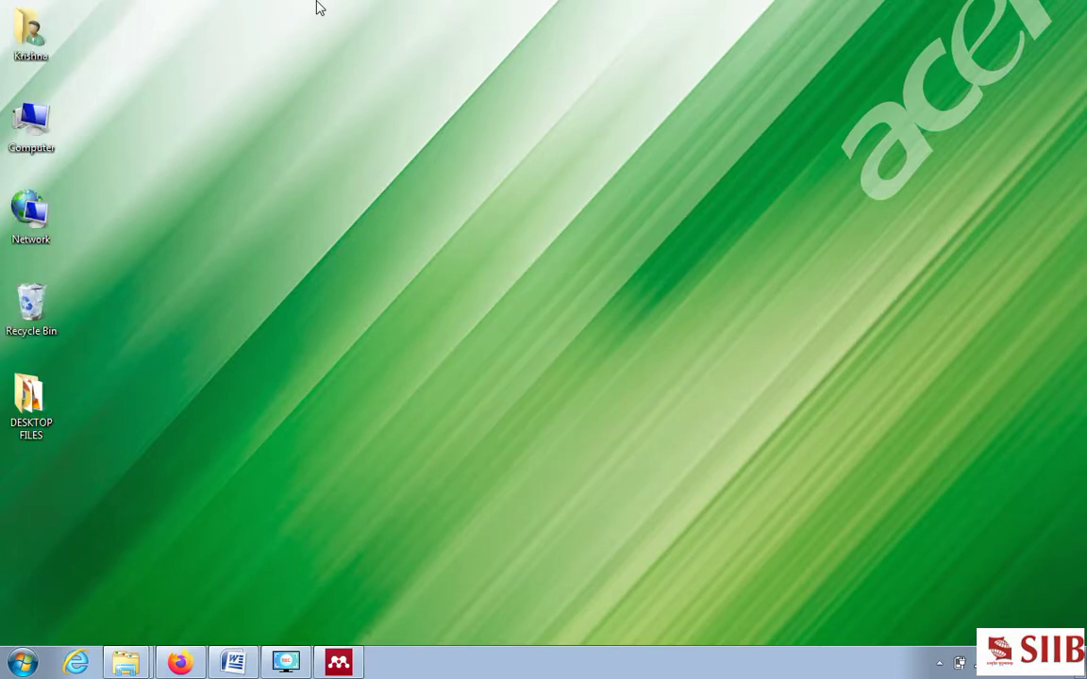
pyautogui.click(181, 664)
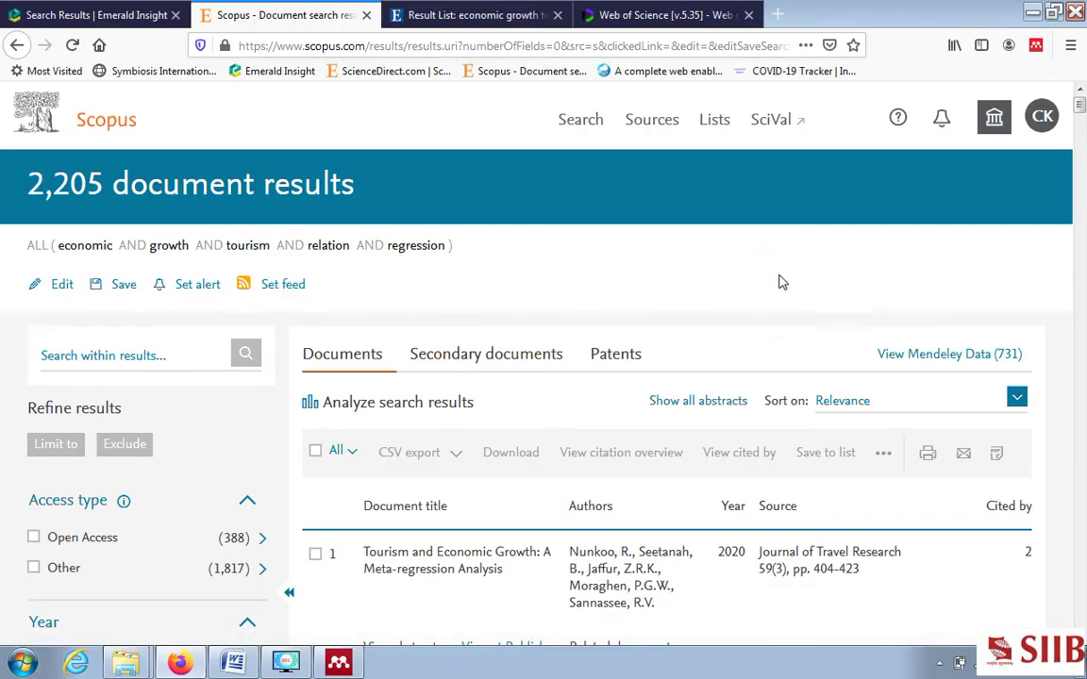
# Step: Select the article "Tourism and Economic Growth: A Meta-regression Analysis" and review the options in its export document settings
pyautogui.scroll(-5, 861, 369)
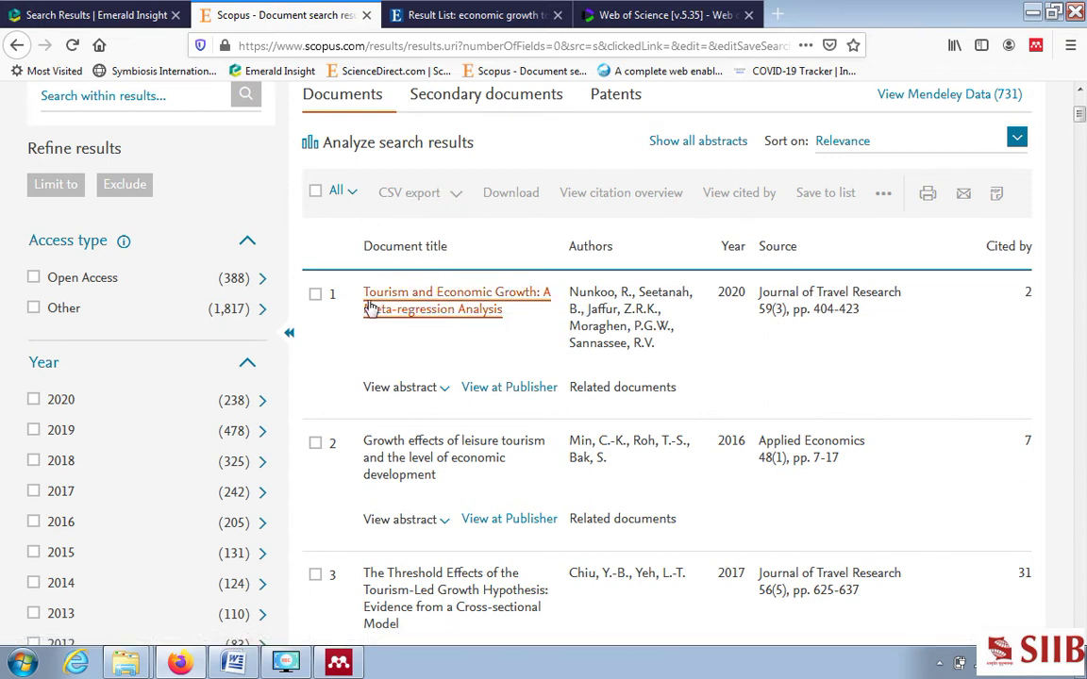
pyautogui.click(316, 295)
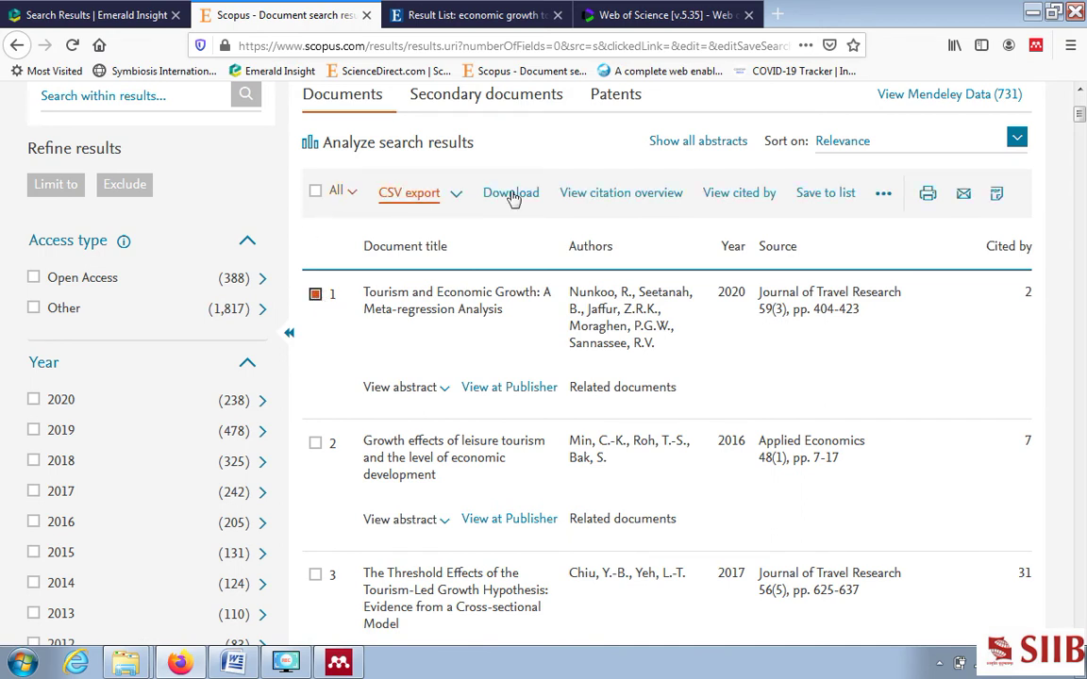
pyautogui.click(353, 195)
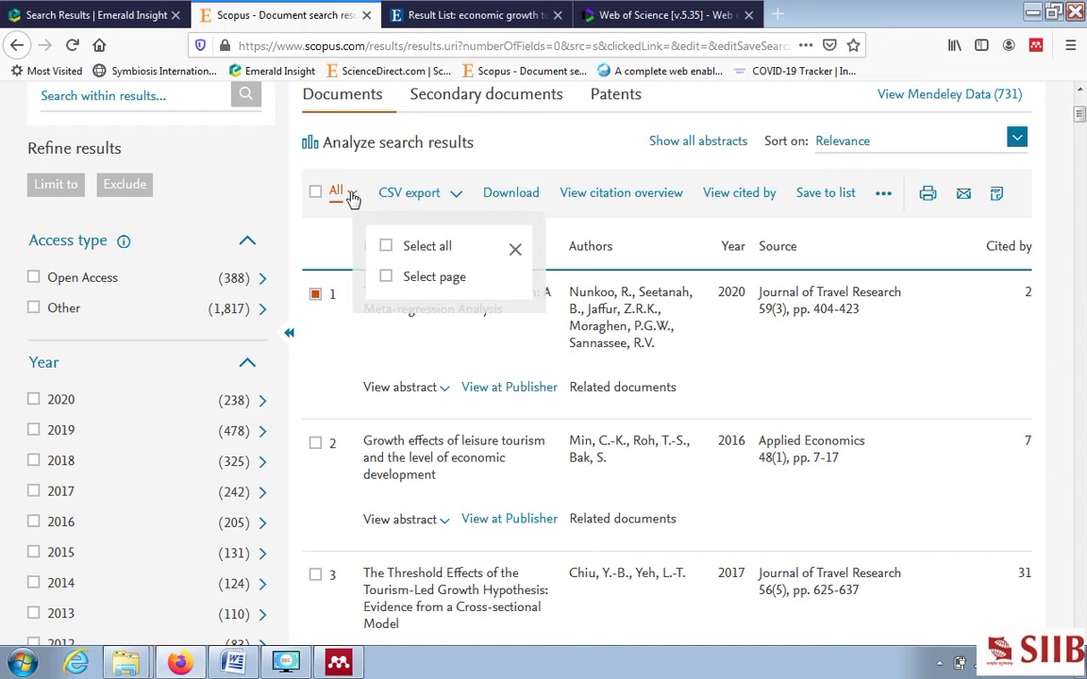
pyautogui.click(457, 202)
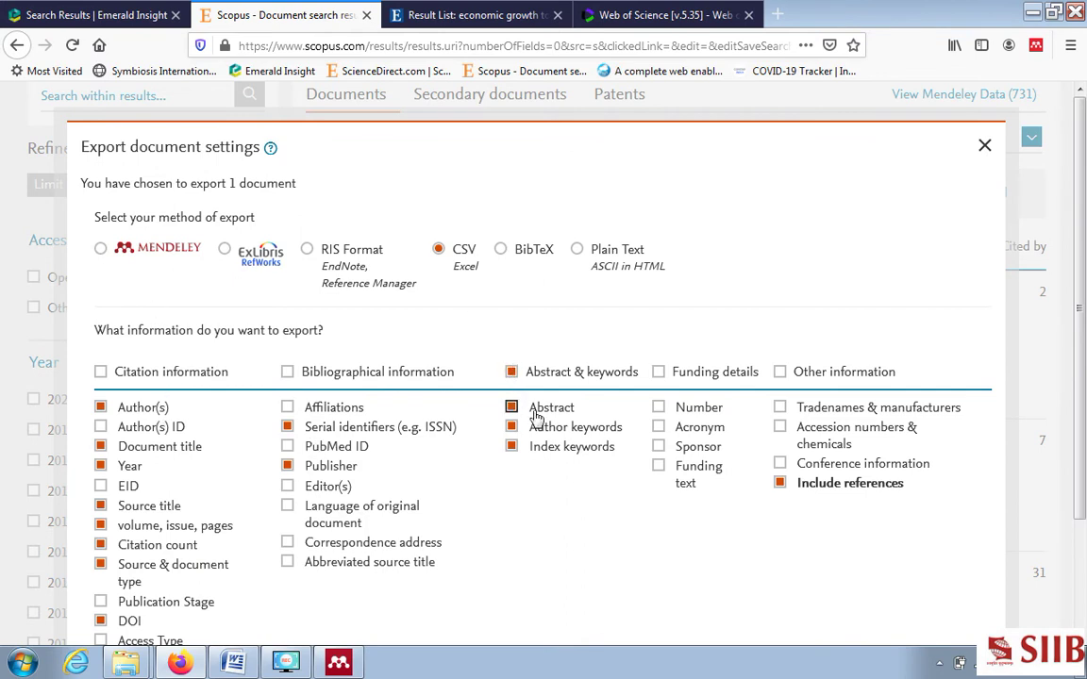
pyautogui.scroll(-2, 564, 485)
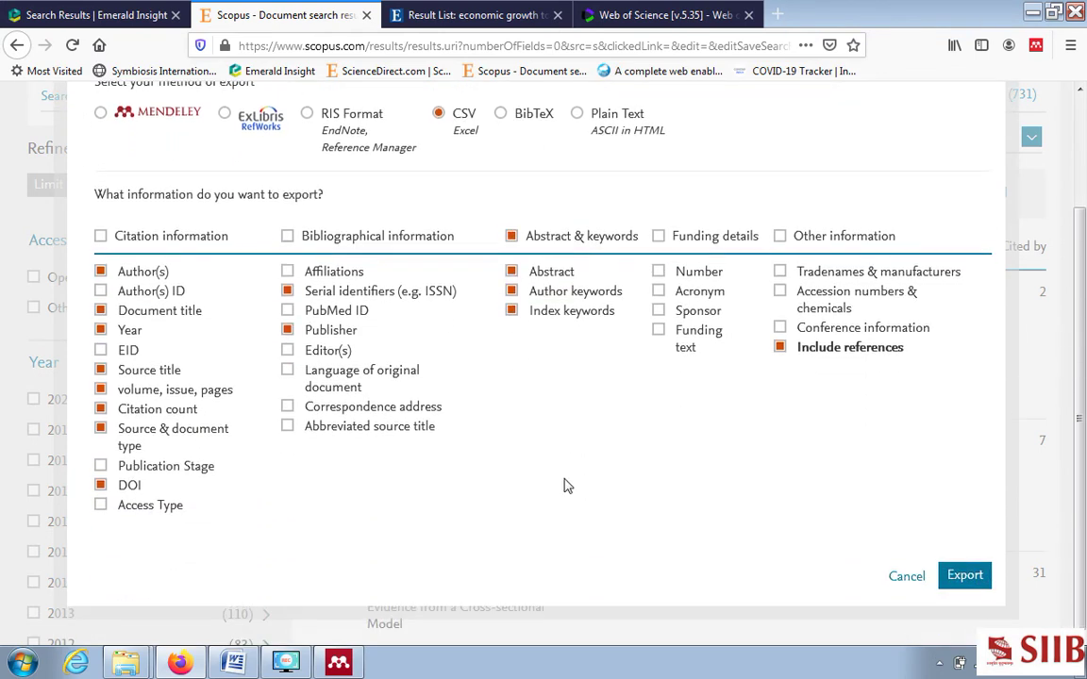
pyautogui.scroll(1, 571, 471)
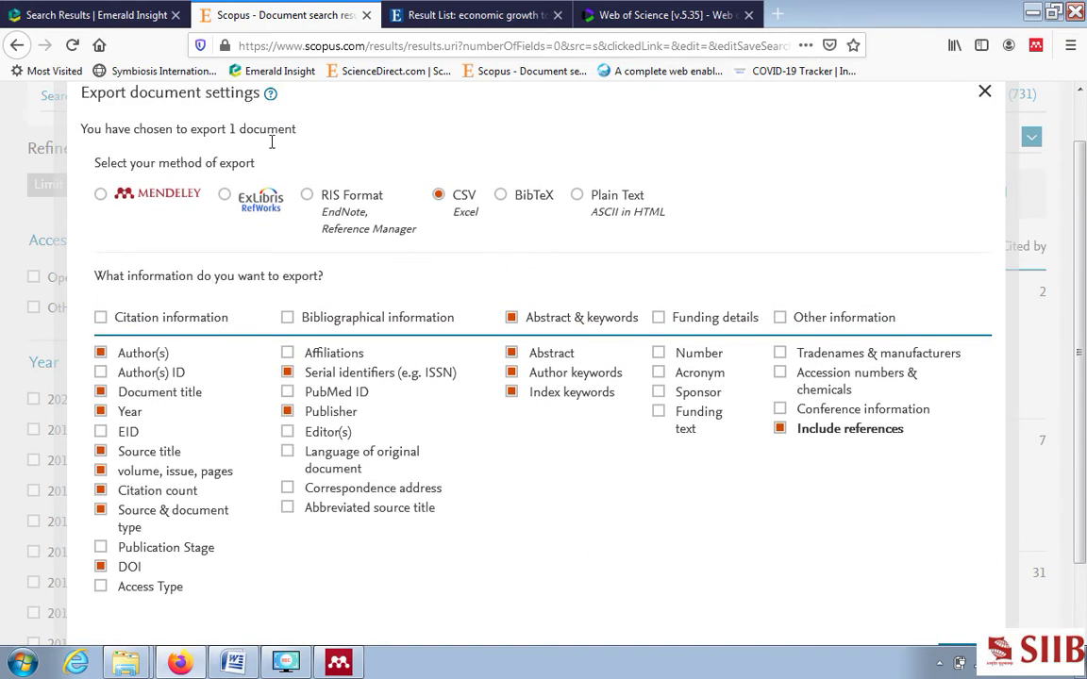
# Step: Set the export method to Mendeley, try the alternative export methods such as RIS Format, and close the export settings
pyautogui.click(101, 195)
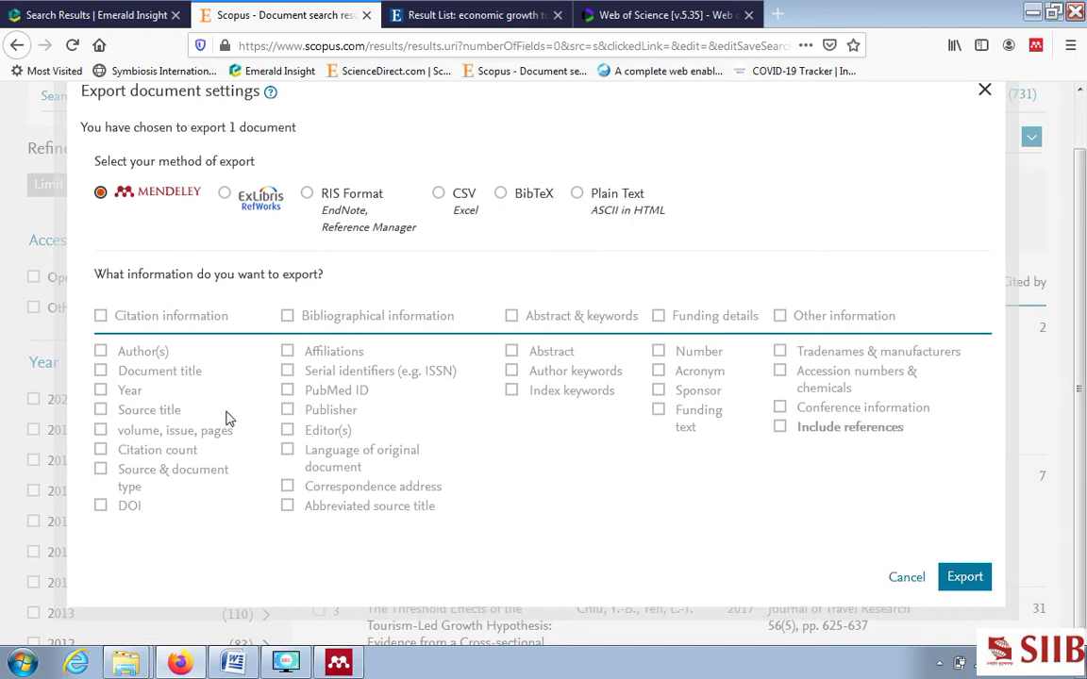
pyautogui.scroll(1, 283, 337)
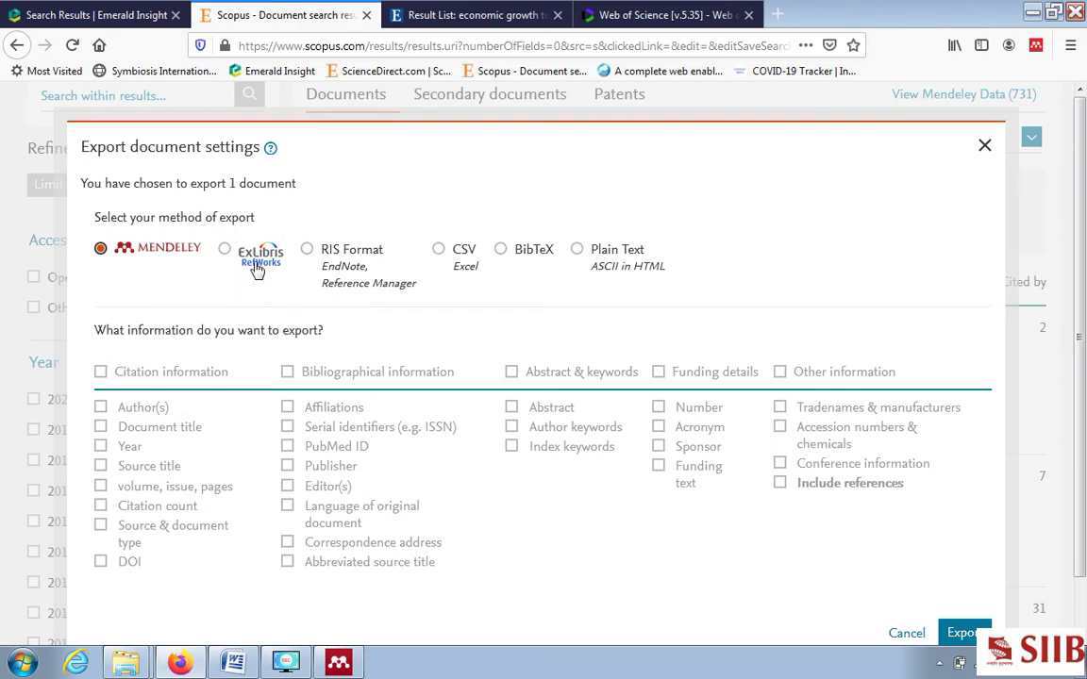
pyautogui.click(226, 251)
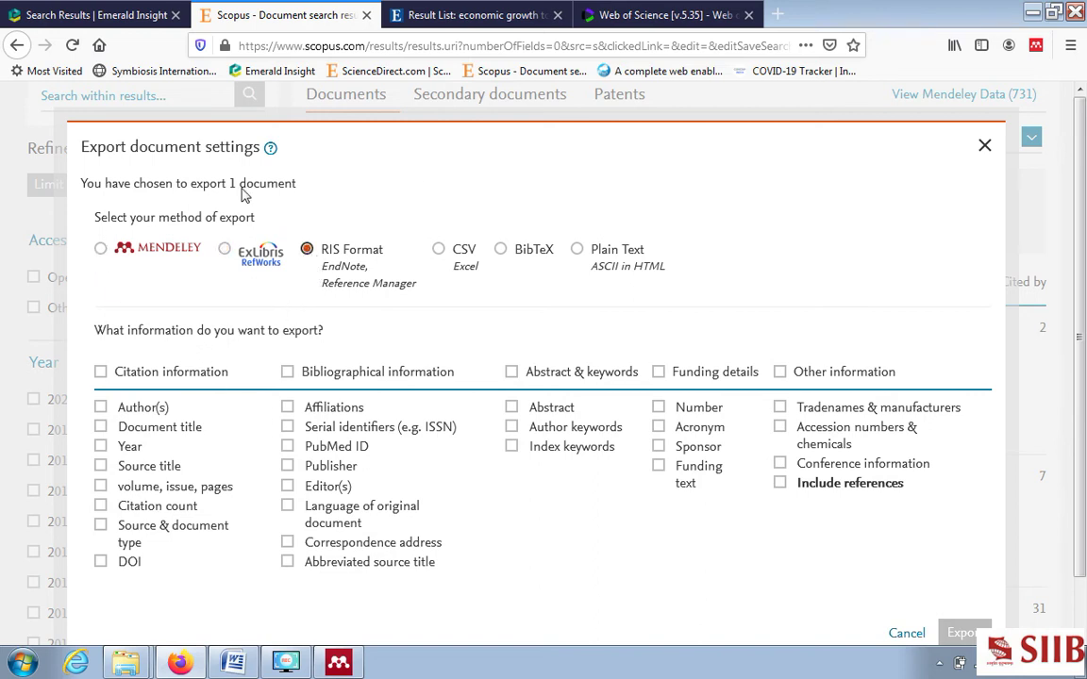
pyautogui.click(985, 148)
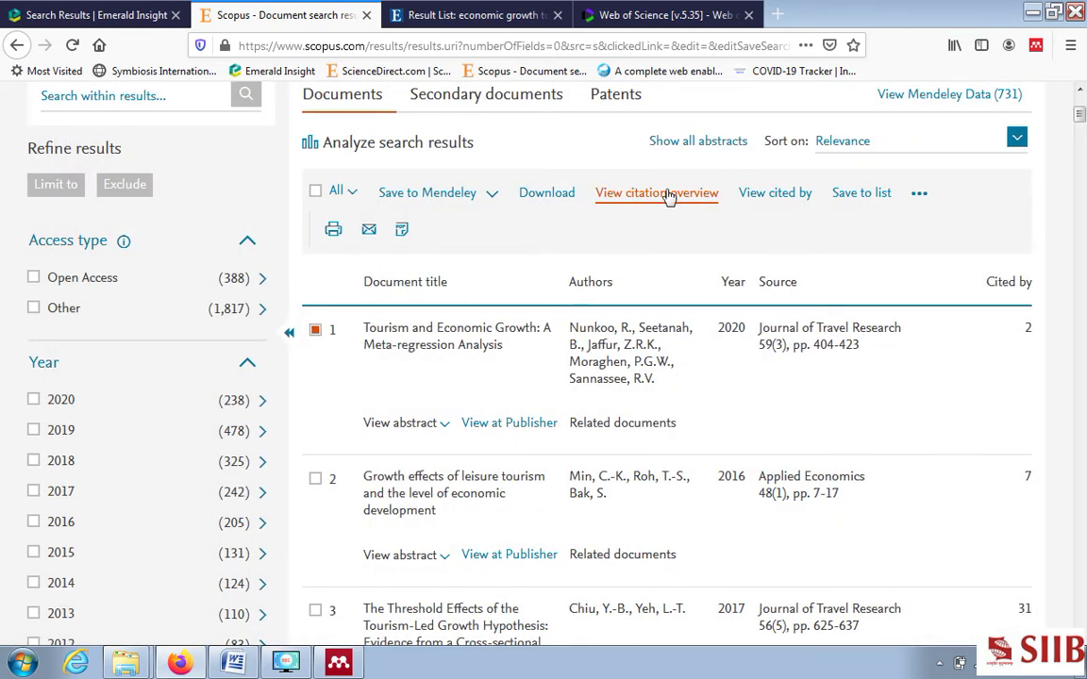
# Step: Check the Mendeley method in the export settings, then save the selected article to Mendeley and look over the results page
pyautogui.click(492, 200)
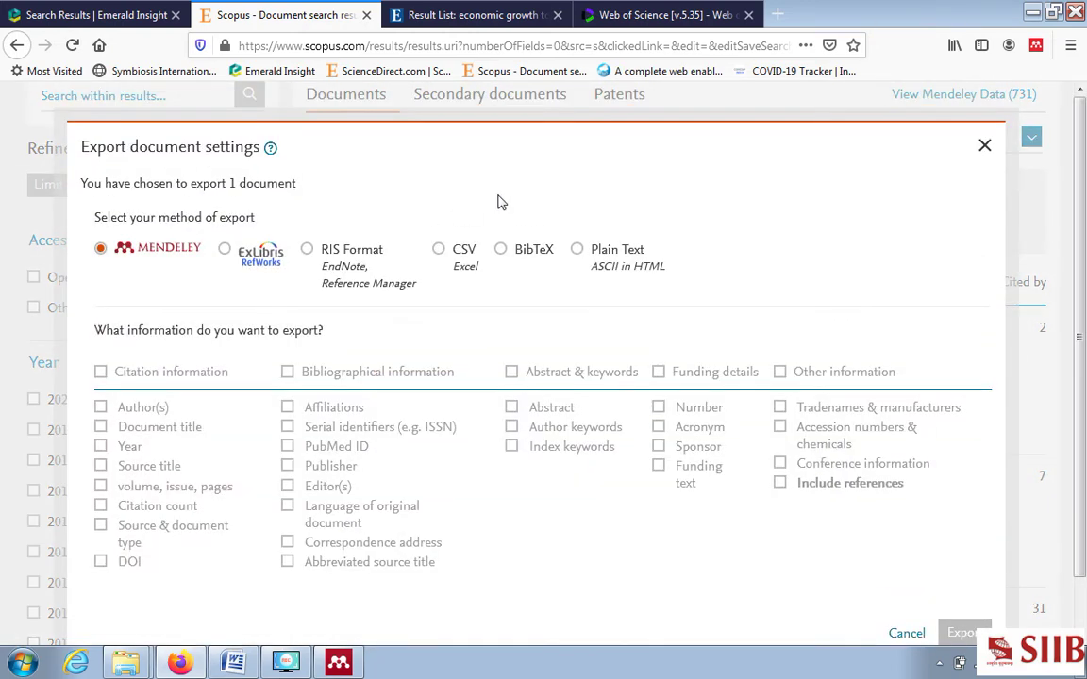
pyautogui.click(985, 146)
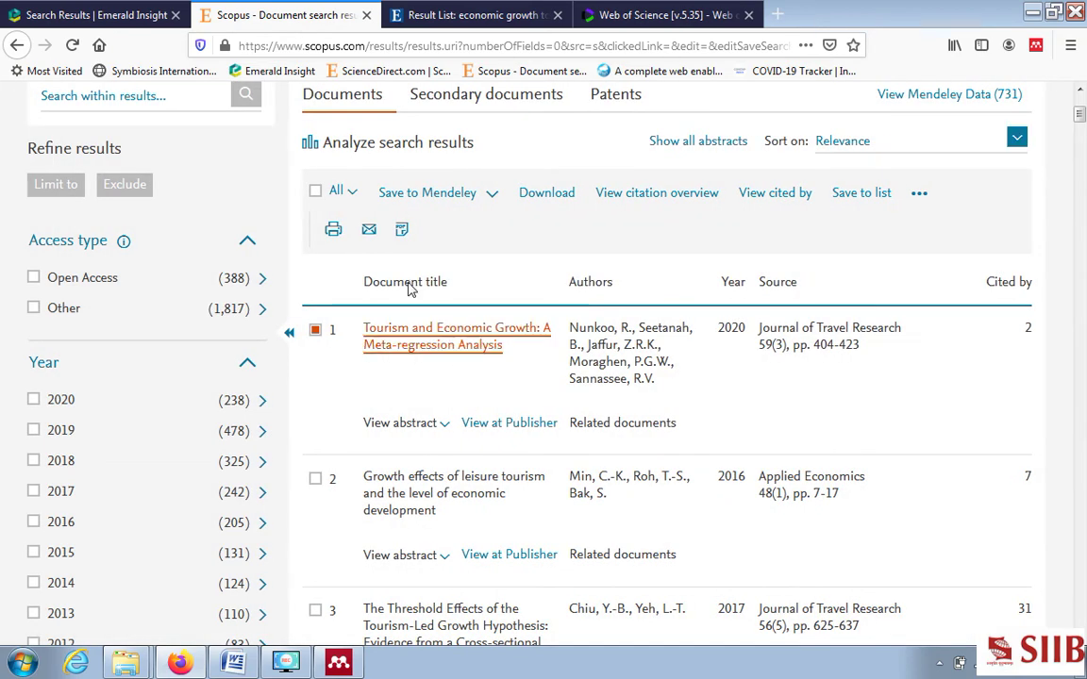
pyautogui.click(429, 194)
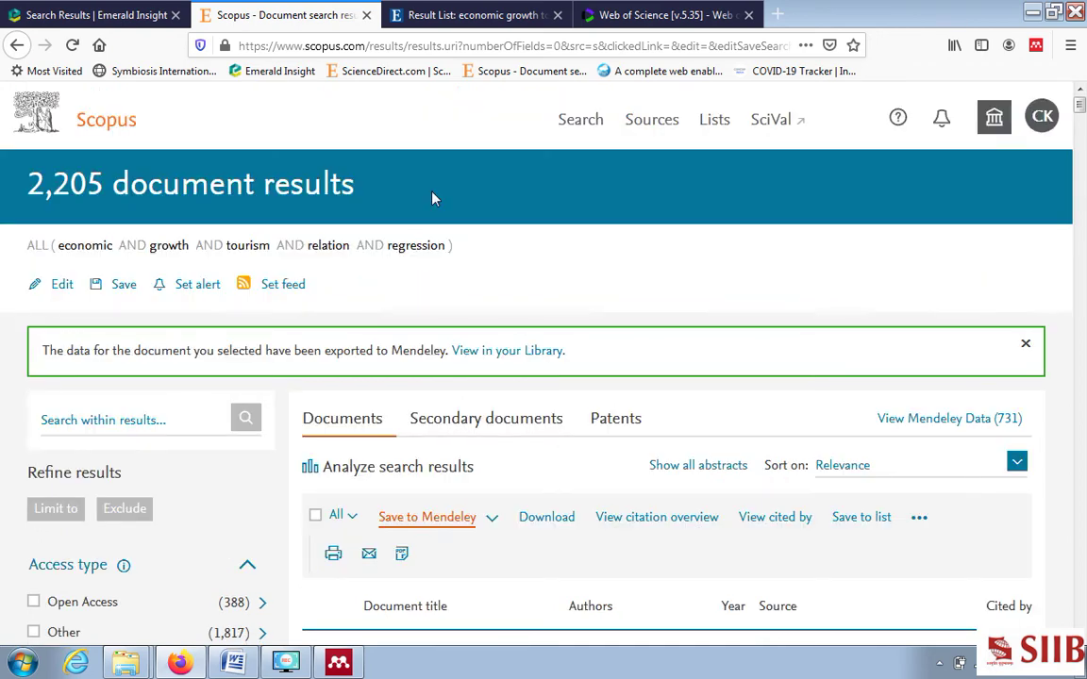
pyautogui.scroll(-3, 617, 261)
pyautogui.scroll(-5, 650, 366)
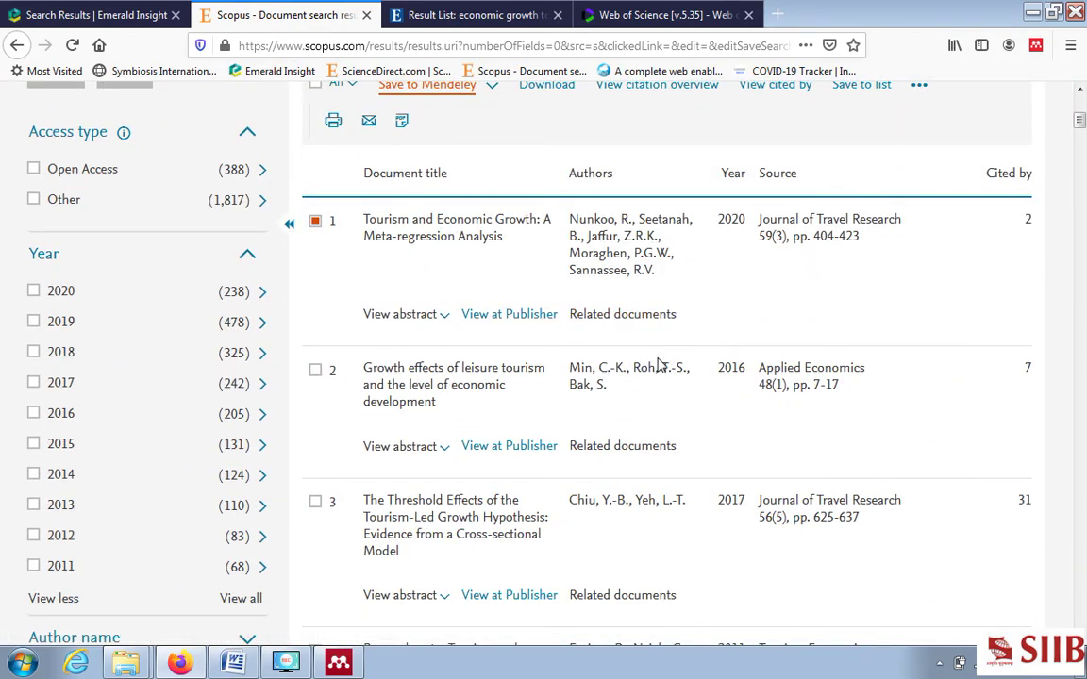
pyautogui.scroll(-3, 659, 366)
pyautogui.scroll(6, 660, 366)
pyautogui.scroll(5, 659, 366)
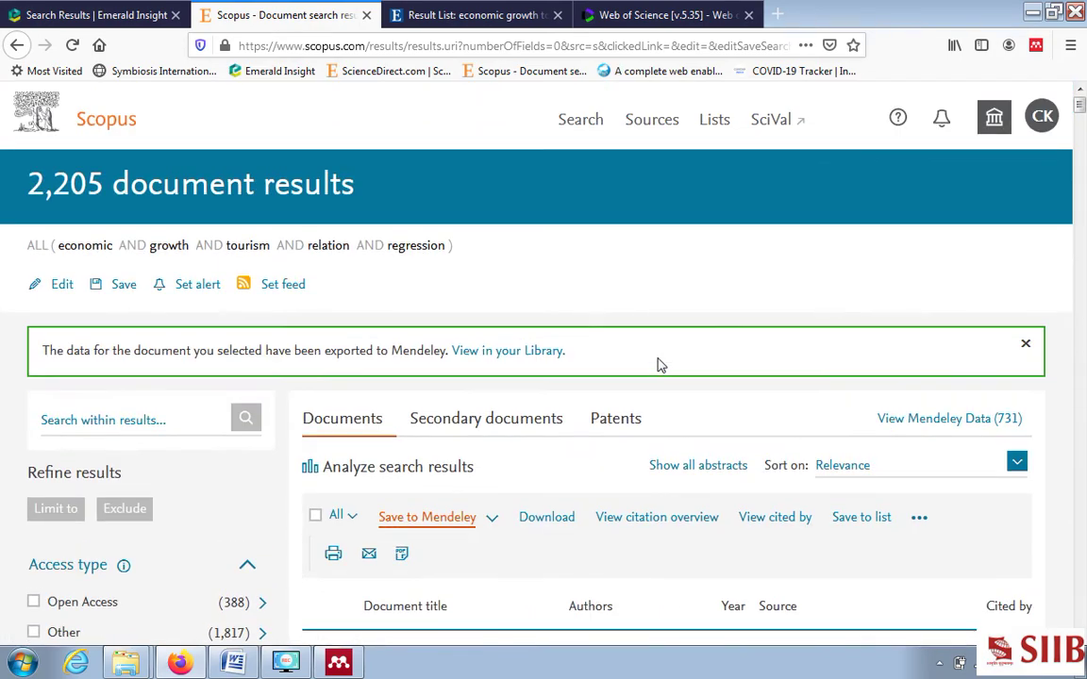
# Step: Export the selected article to Mendeley once more, this time through the export document settings
pyautogui.scroll(-6, 661, 366)
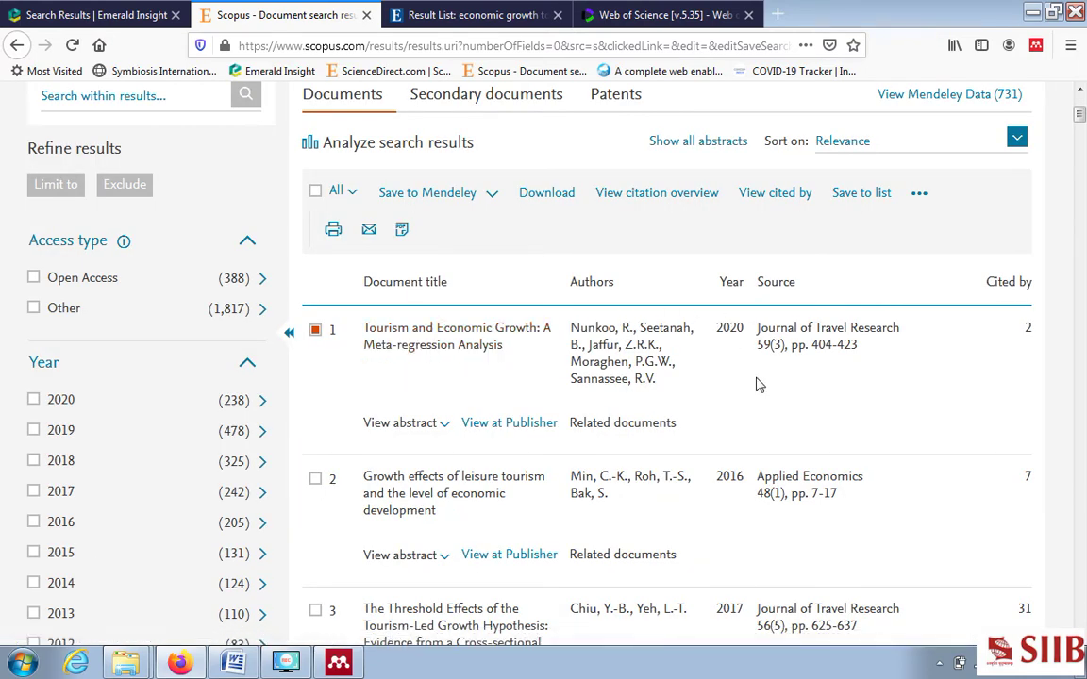
pyautogui.click(492, 199)
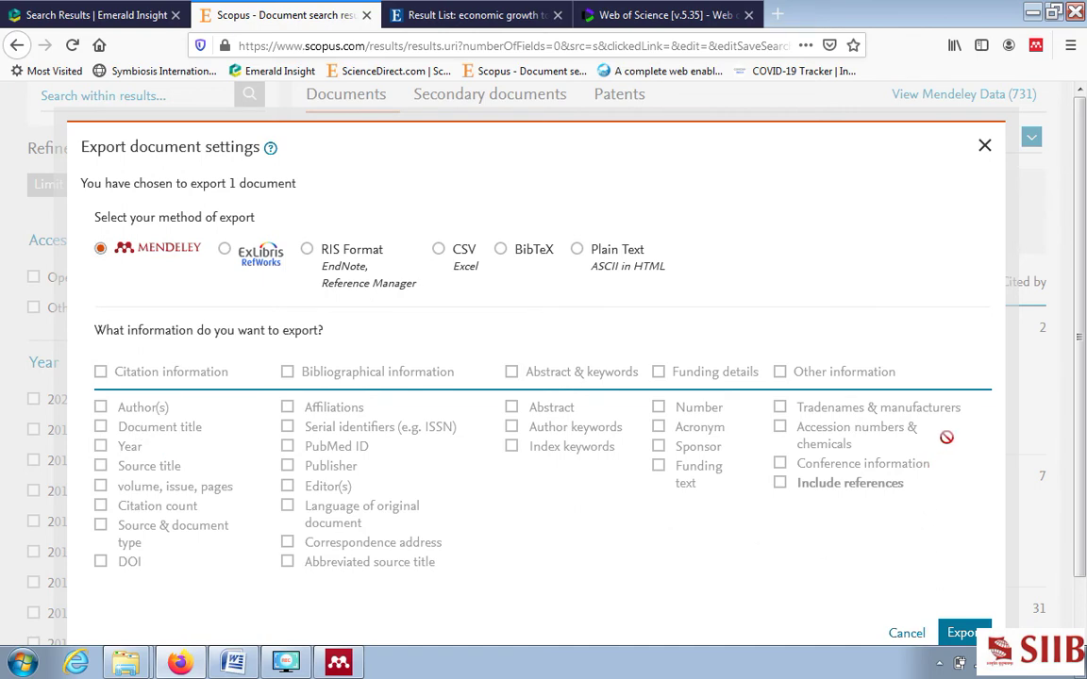
pyautogui.click(964, 633)
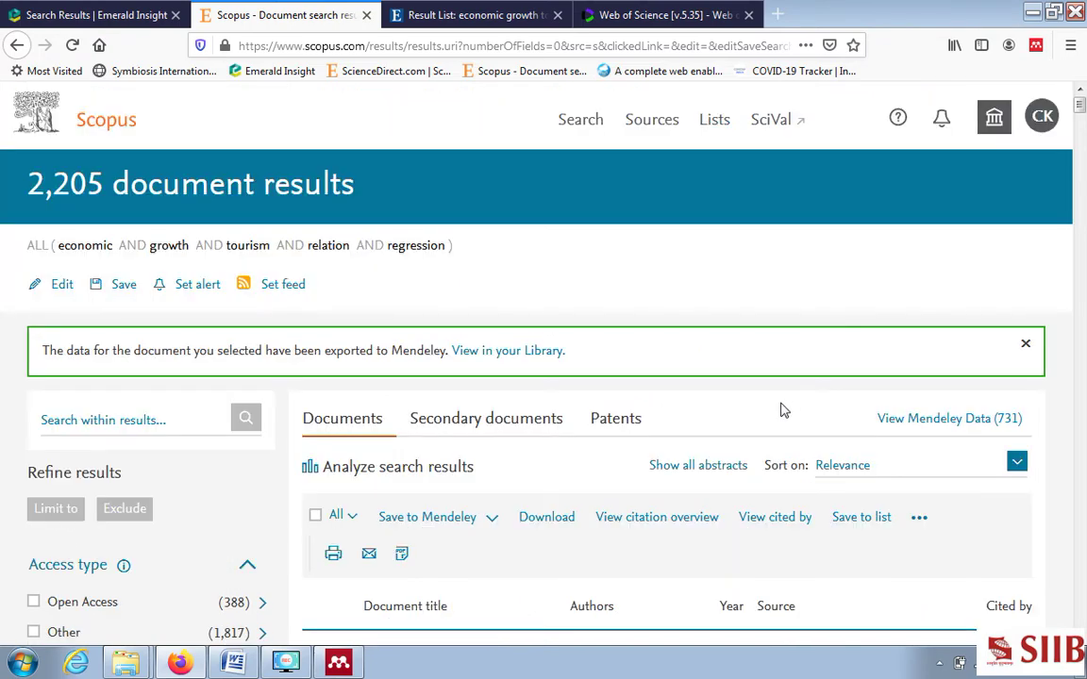
pyautogui.scroll(-2, 781, 411)
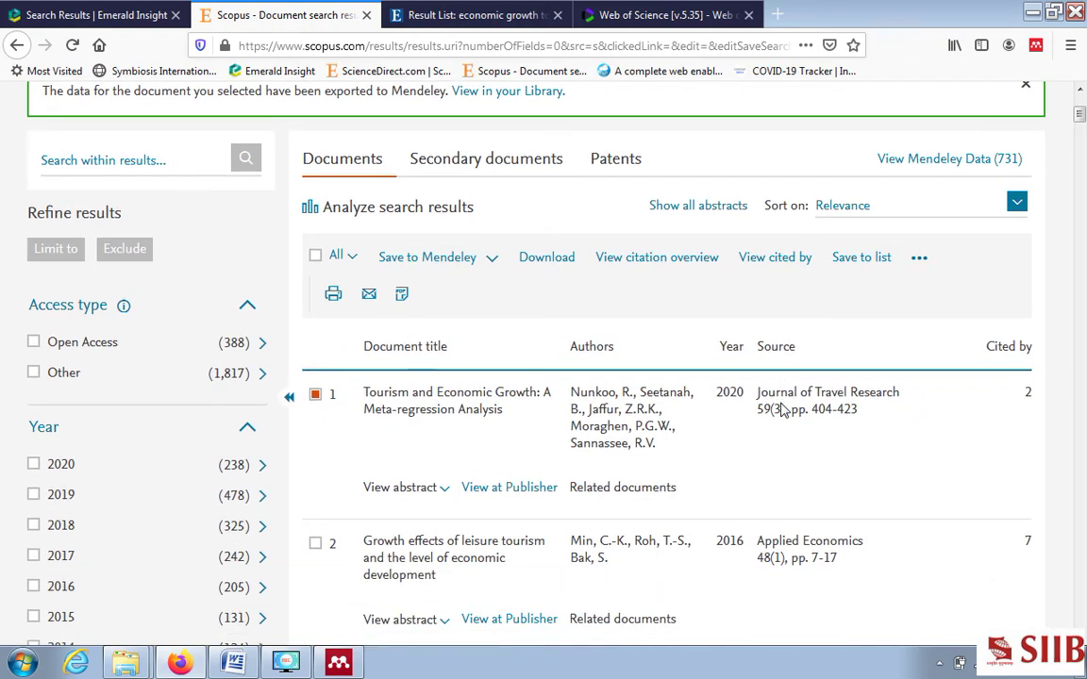
pyautogui.scroll(-2, 781, 410)
pyautogui.scroll(-1, 781, 410)
pyautogui.scroll(5, 781, 409)
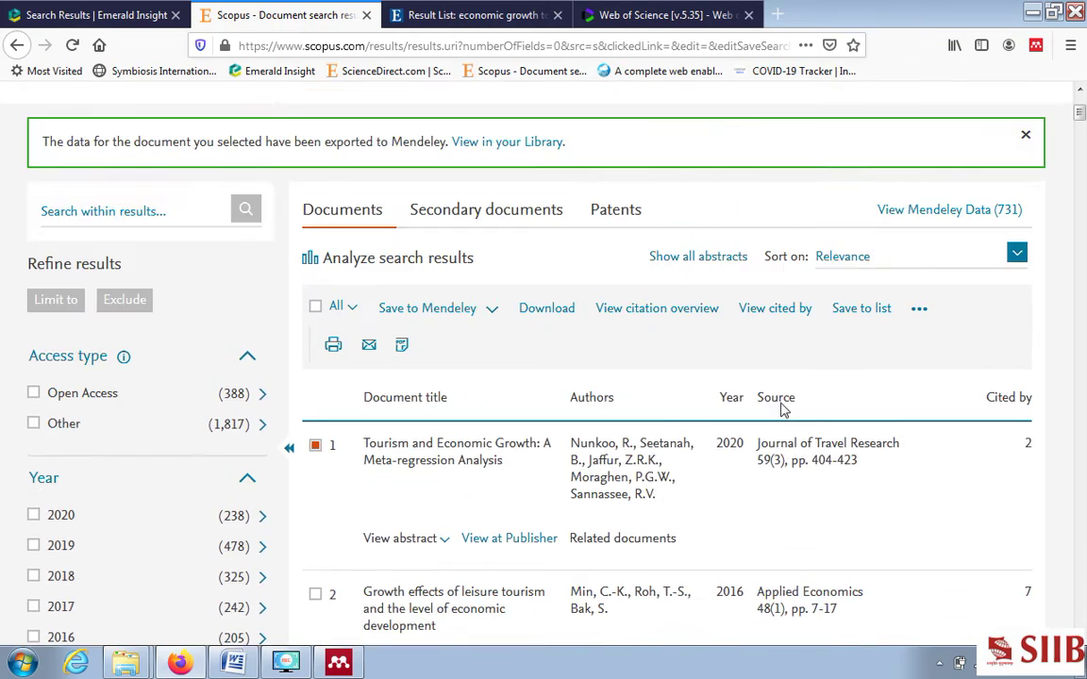
pyautogui.scroll(-3, 779, 411)
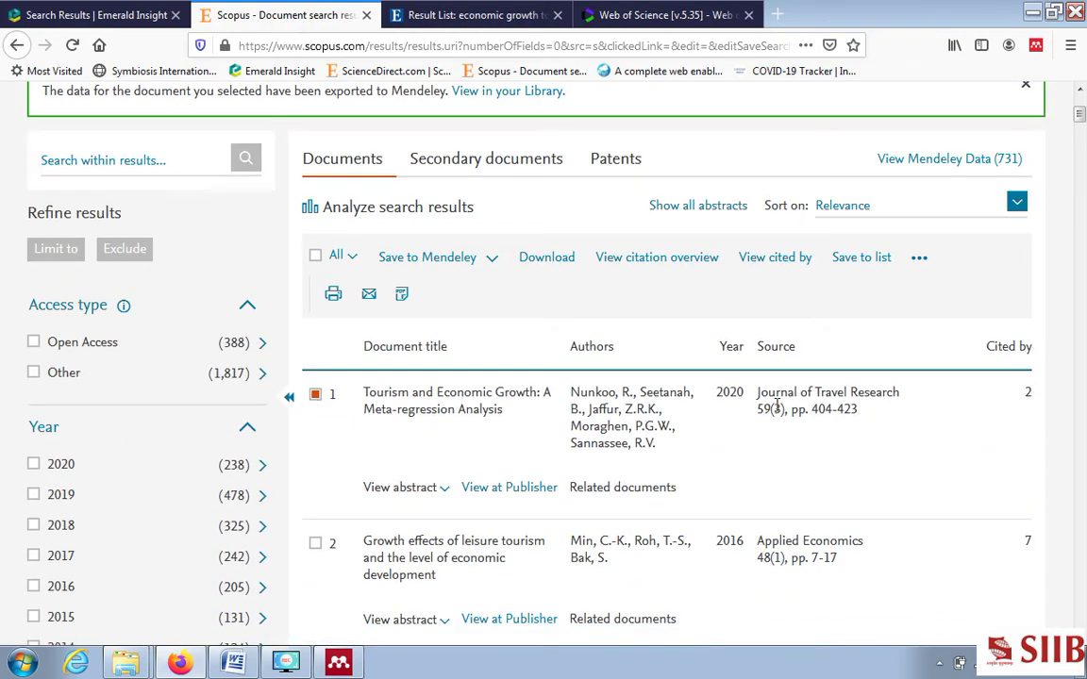
pyautogui.scroll(-2, 779, 411)
pyautogui.scroll(3, 779, 411)
pyautogui.scroll(2, 775, 407)
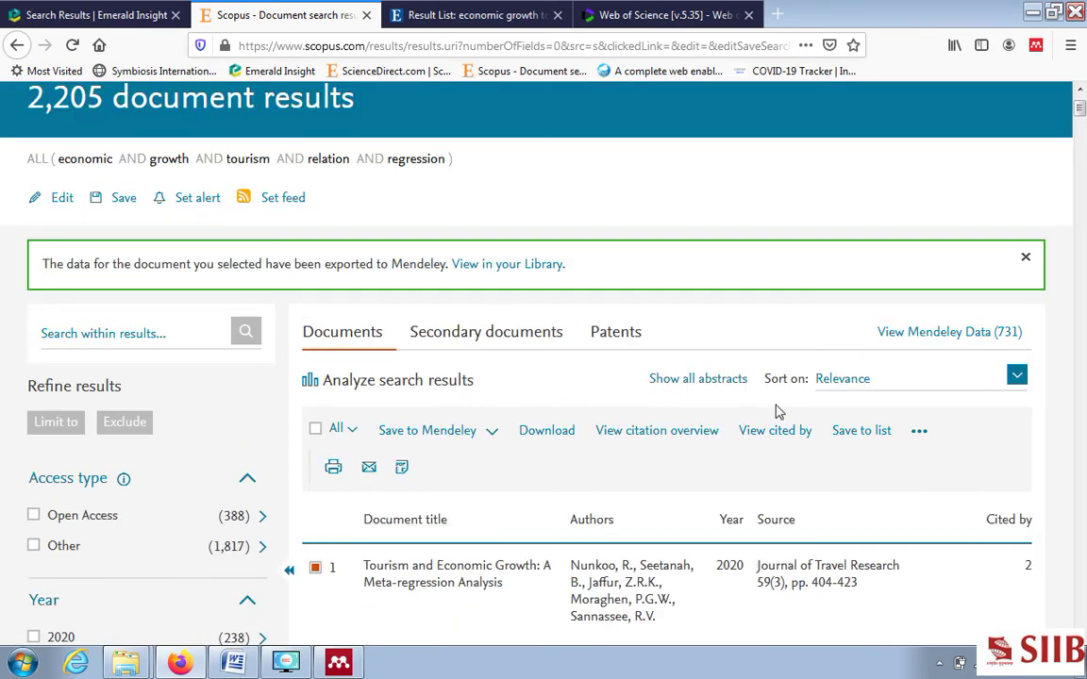
# Step: Export the selected article in RIS Format with citation information, abstract and keywords, and open scopus.ris with MendeleyDesktop
pyautogui.click(427, 431)
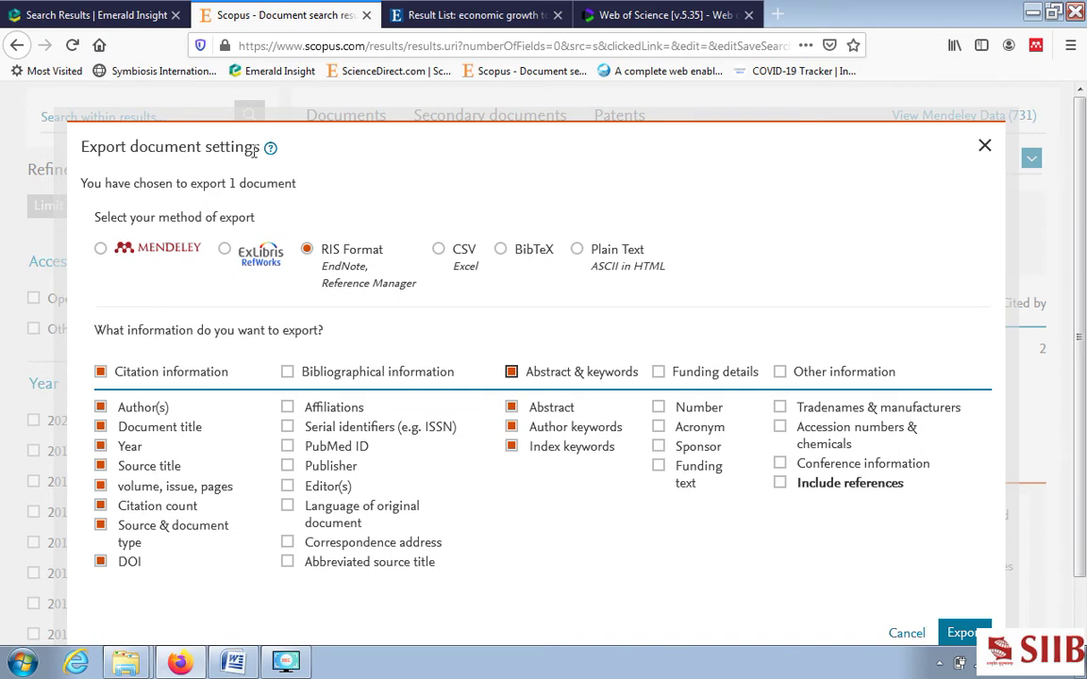
pyautogui.click(966, 634)
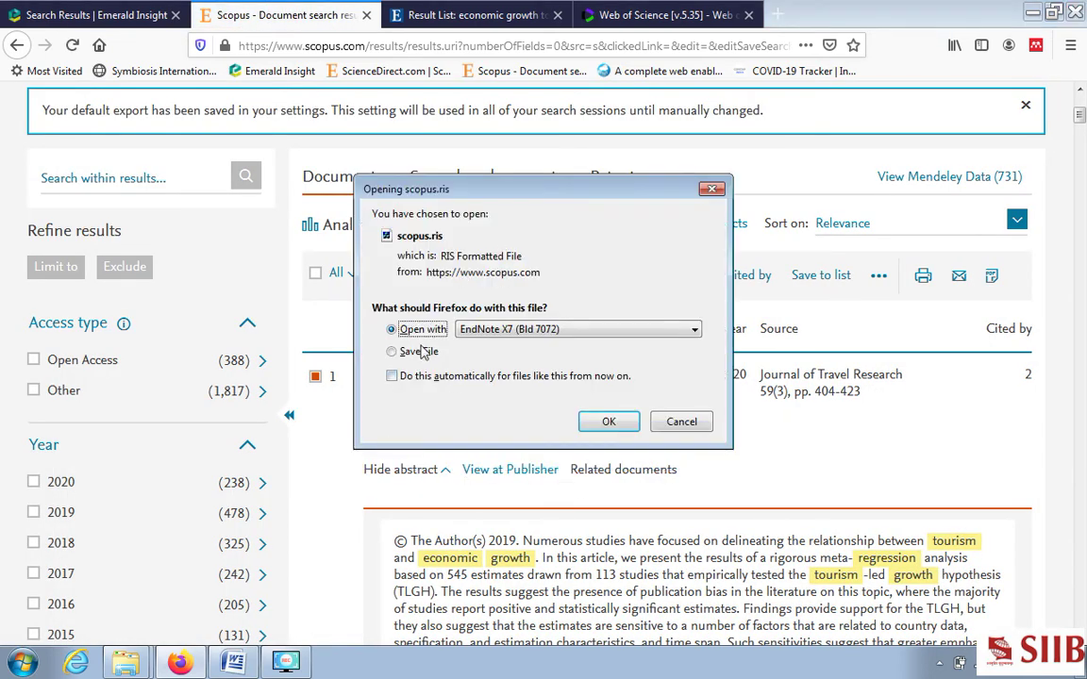
pyautogui.click(695, 332)
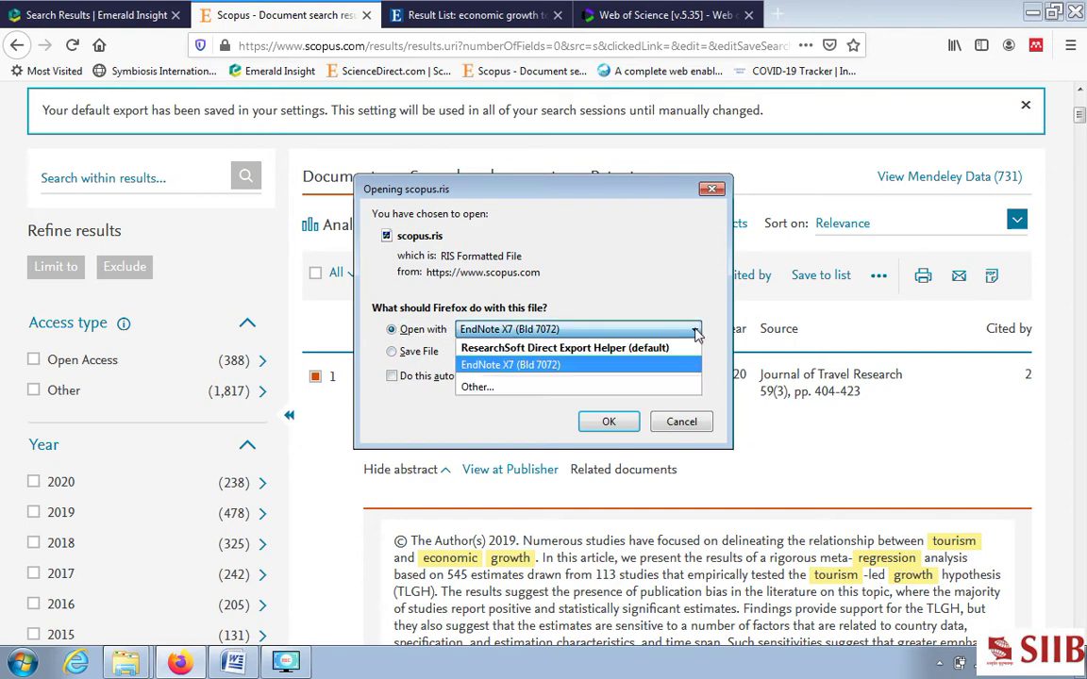
pyautogui.click(528, 389)
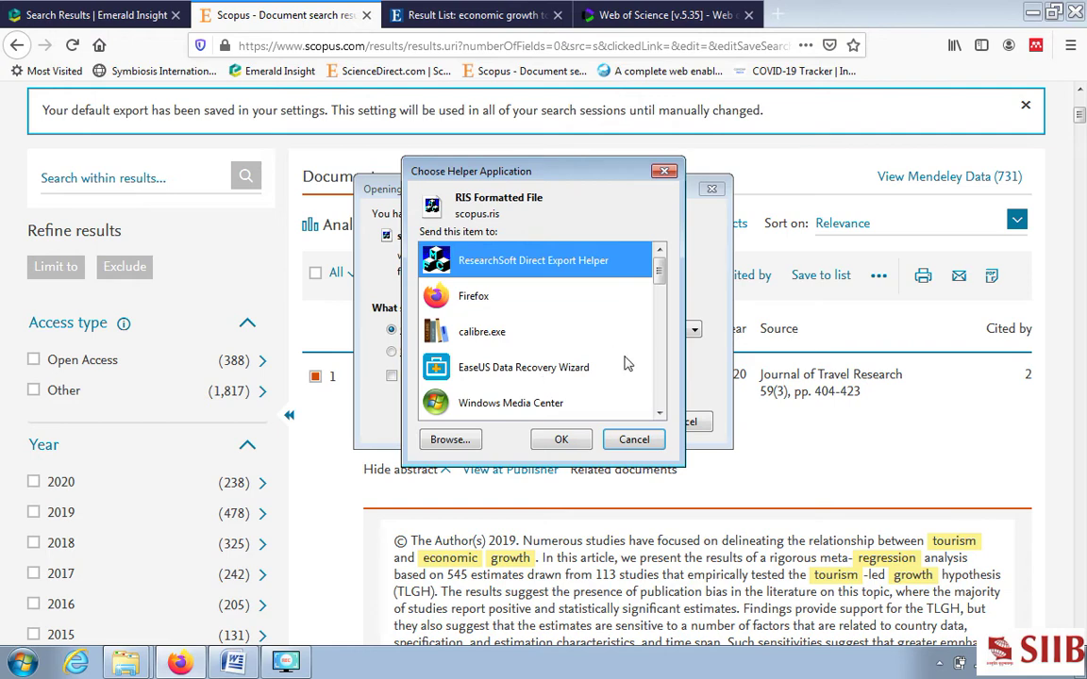
pyautogui.scroll(-3, 628, 368)
pyautogui.scroll(-2, 631, 371)
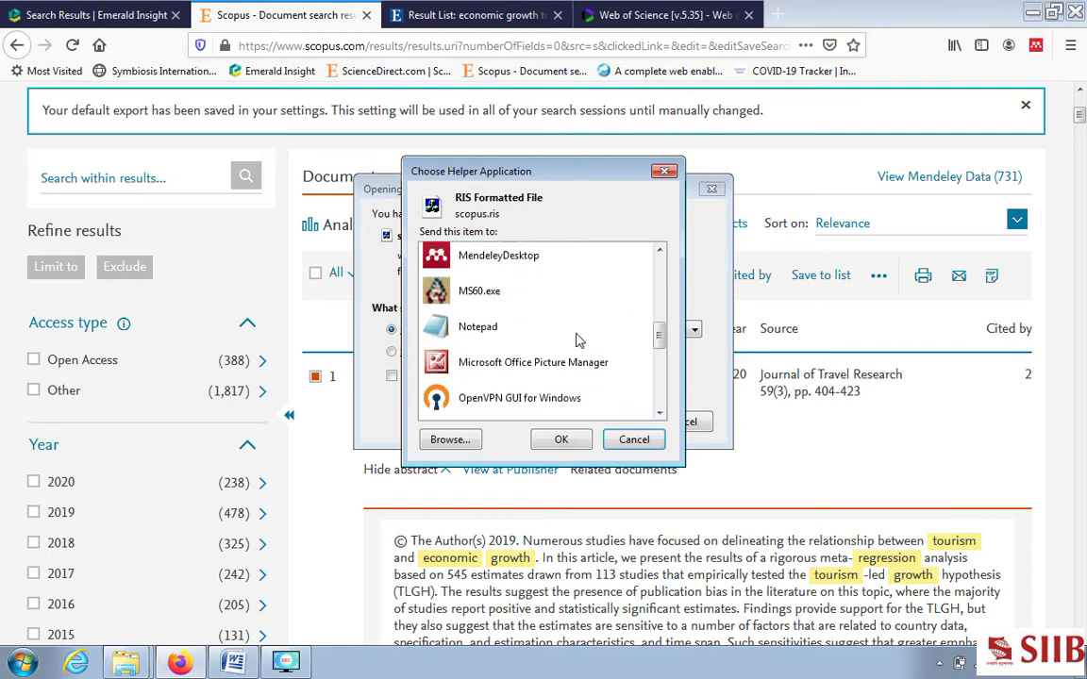
pyautogui.click(523, 267)
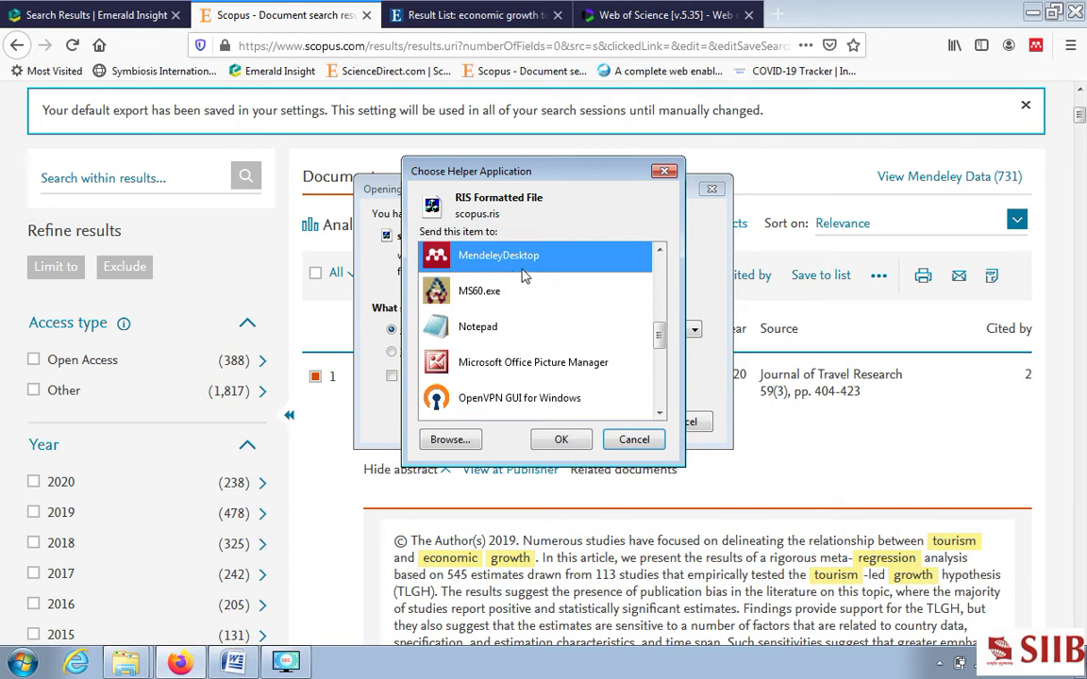
pyautogui.click(562, 440)
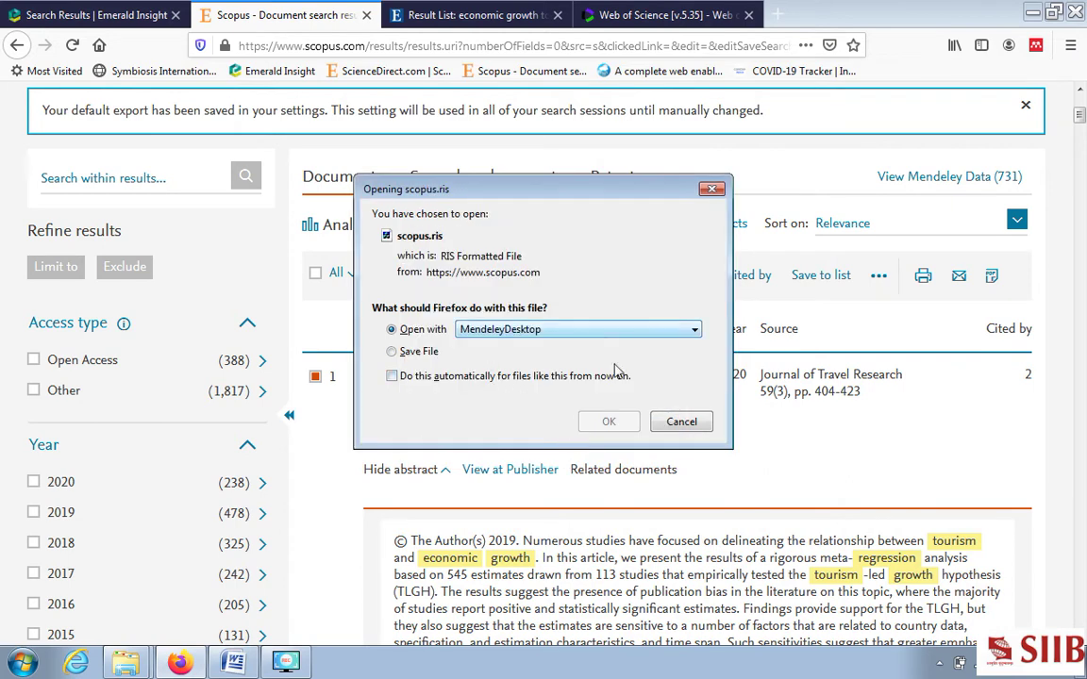
pyautogui.click(611, 423)
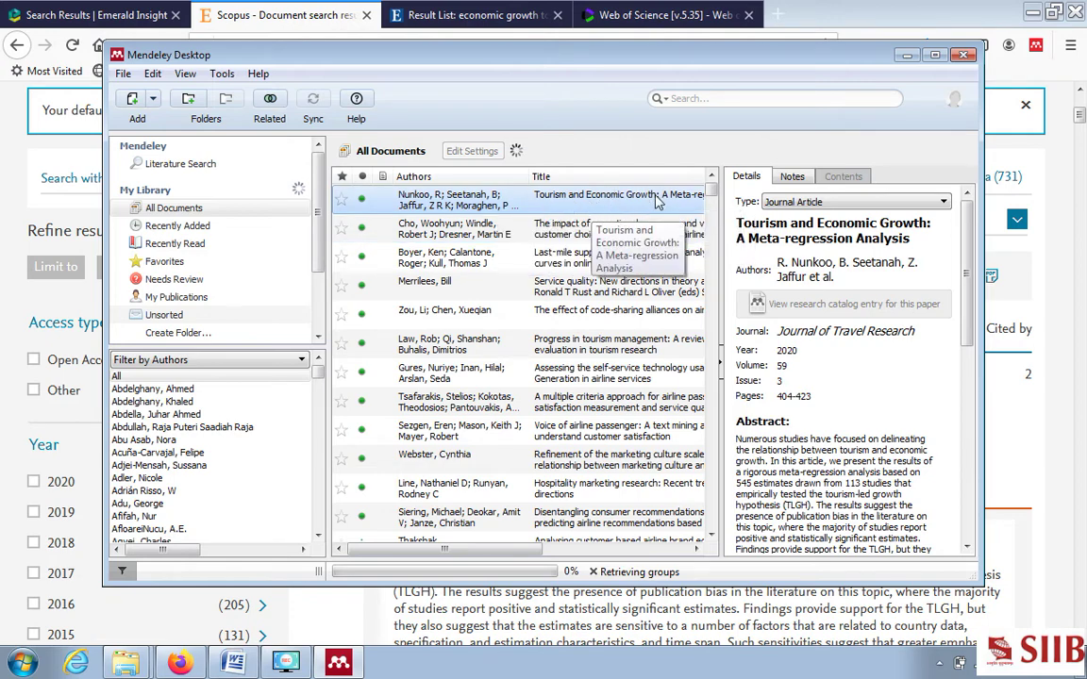
# Step: Maximize Mendeley Desktop and examine the imported article's date added, abstract, author keywords, URL and catalog IDs
pyautogui.click(933, 55)
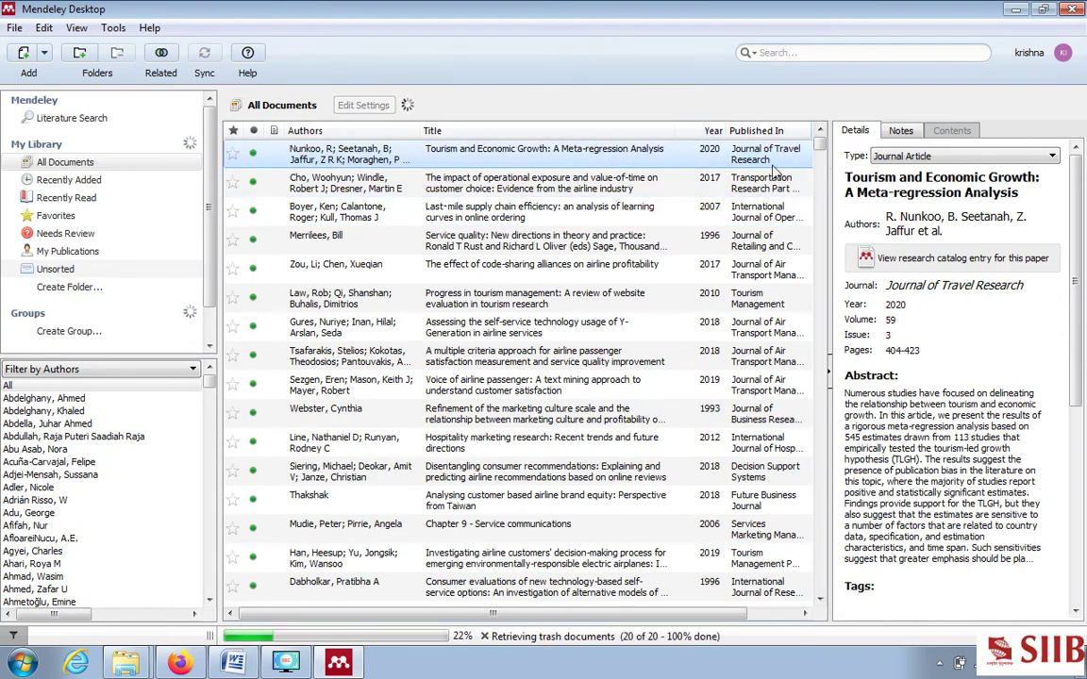
pyautogui.hscroll(2, 764, 378)
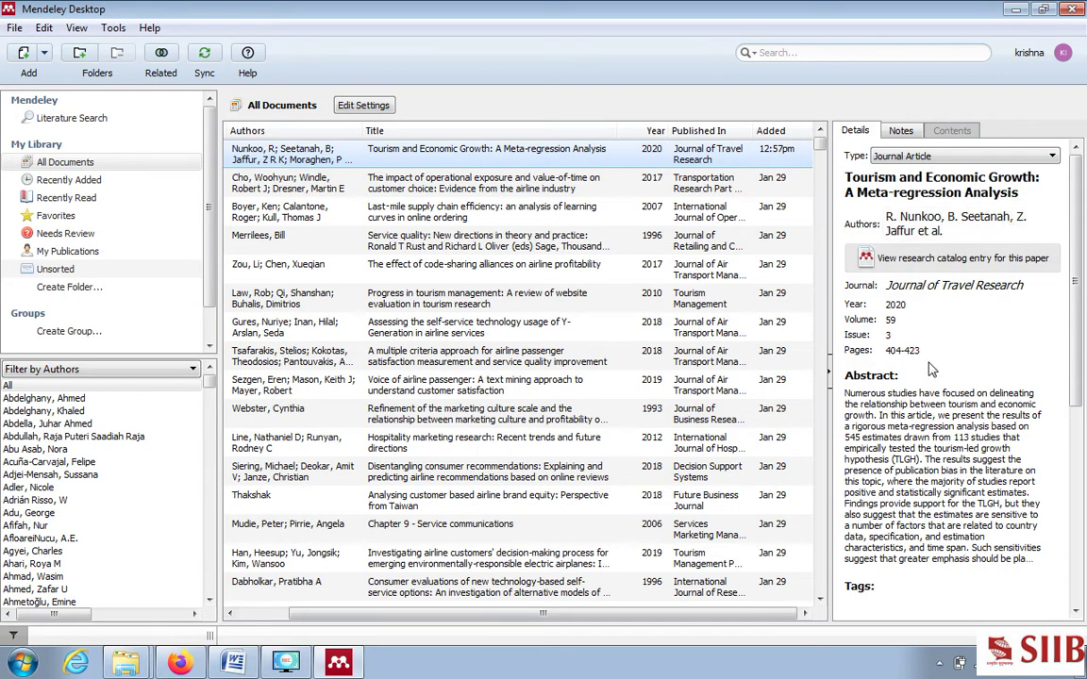
pyautogui.scroll(-3, 975, 441)
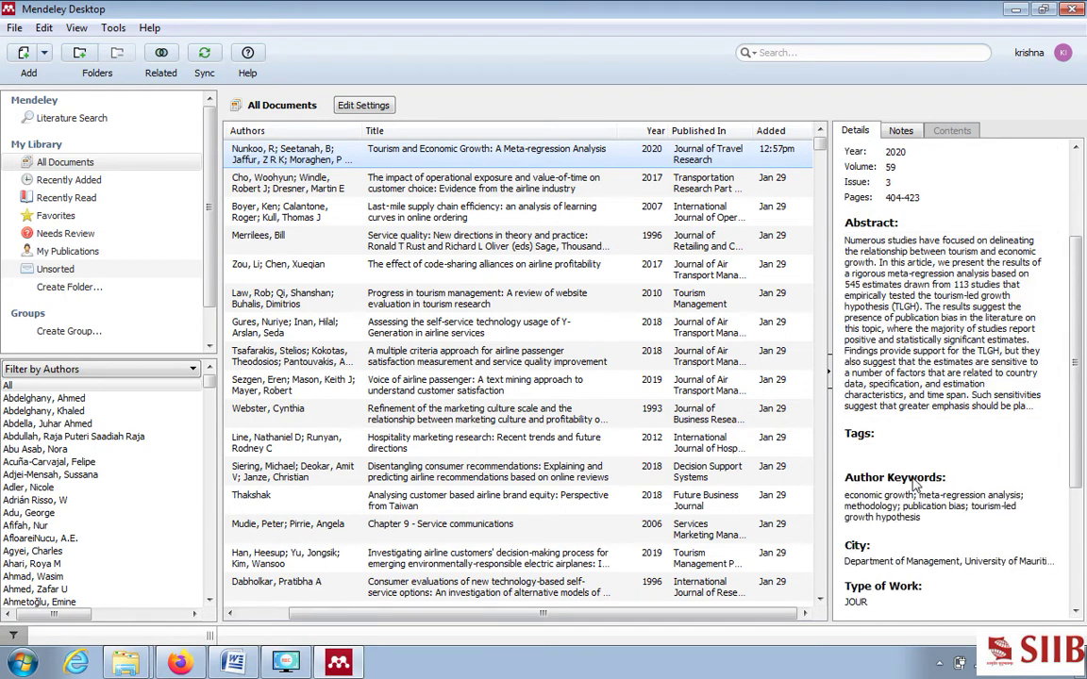
pyautogui.scroll(-1, 963, 448)
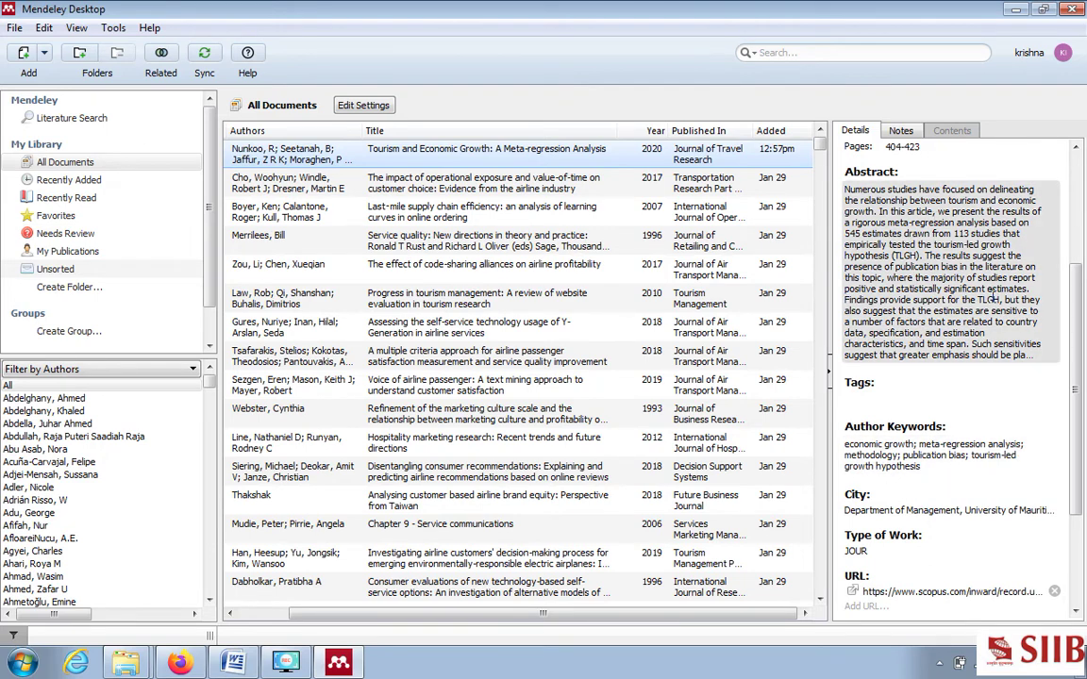
pyautogui.scroll(2, 960, 299)
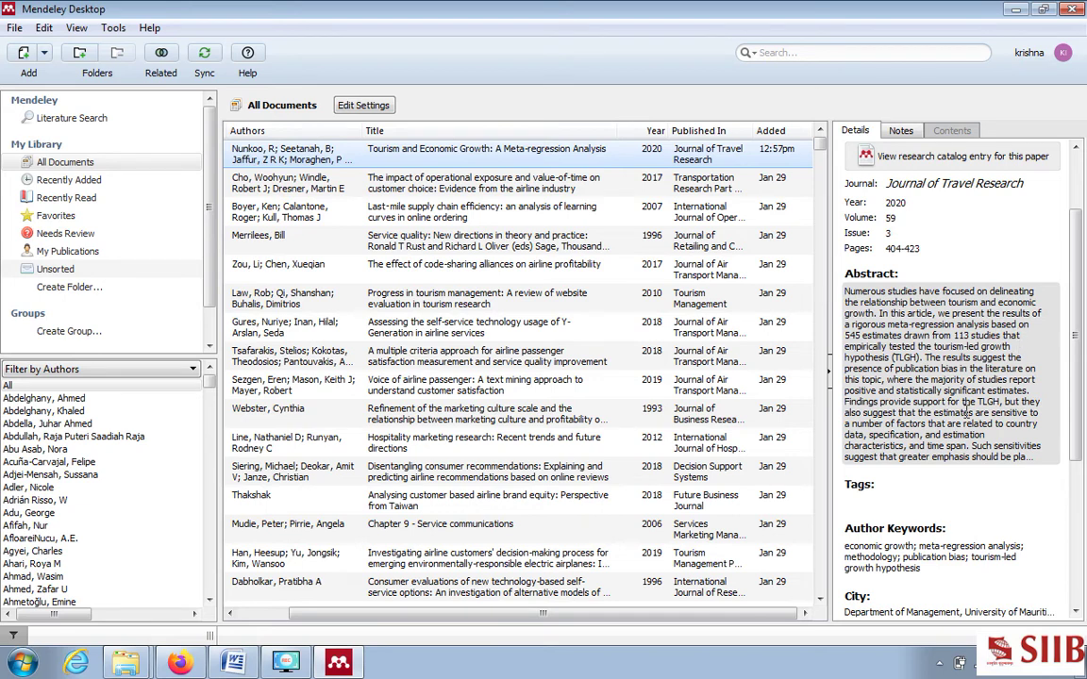
pyautogui.scroll(-1, 970, 413)
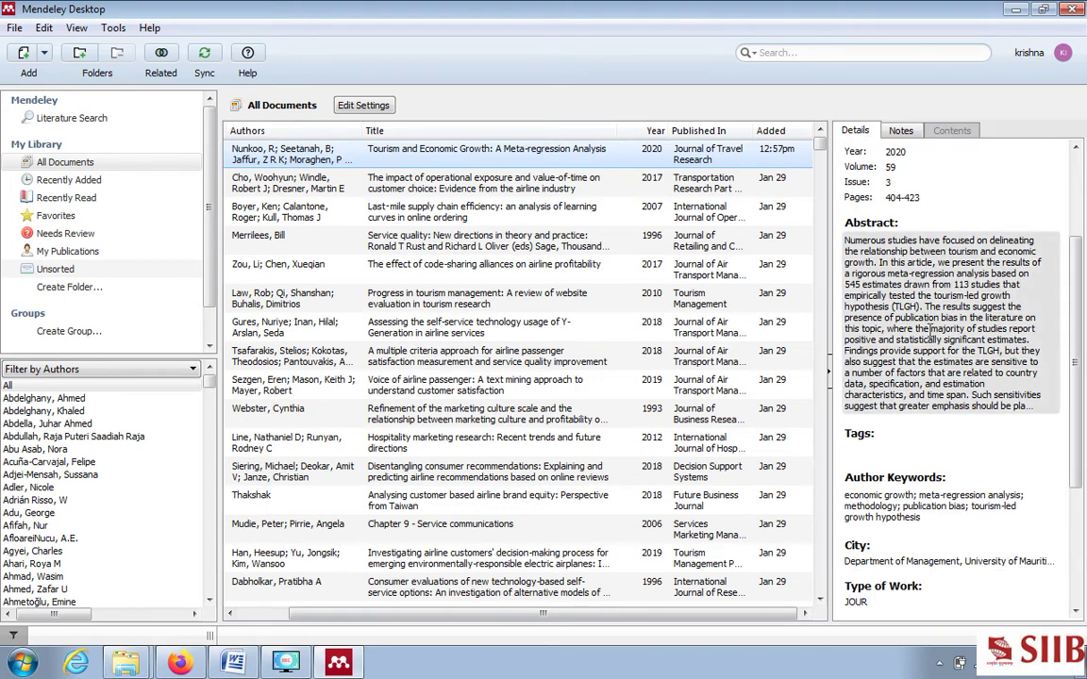
pyautogui.scroll(-4, 936, 312)
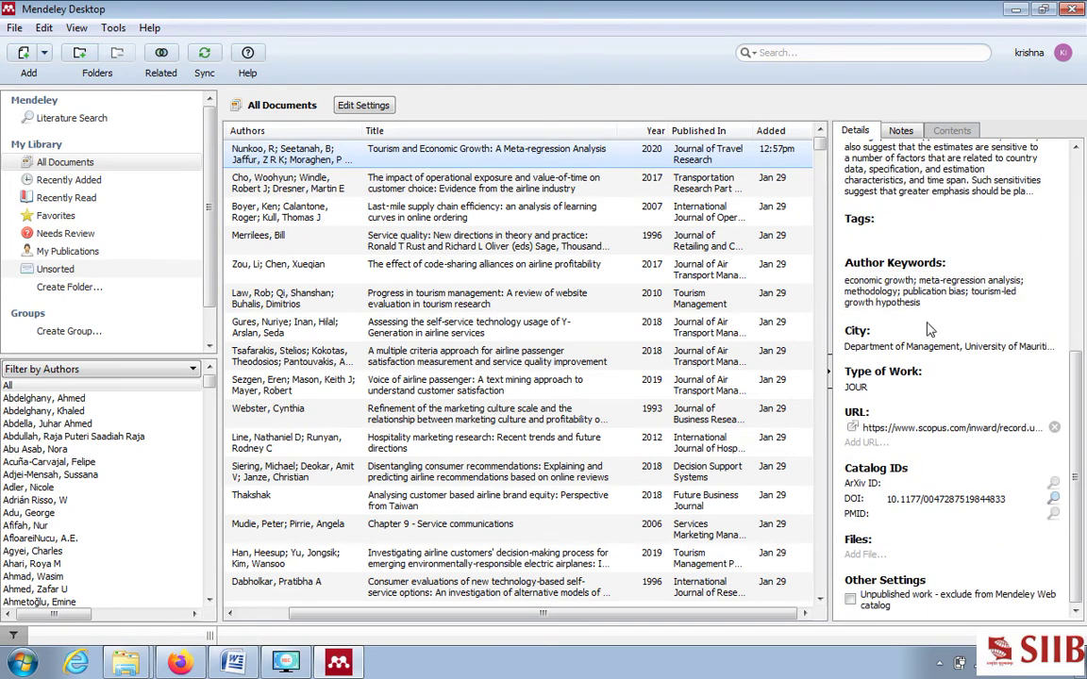
# Step: Copy the full abstract text of "Tourism and Economic Growth: A Meta-regression Analysis" from its document details
pyautogui.scroll(5, 916, 302)
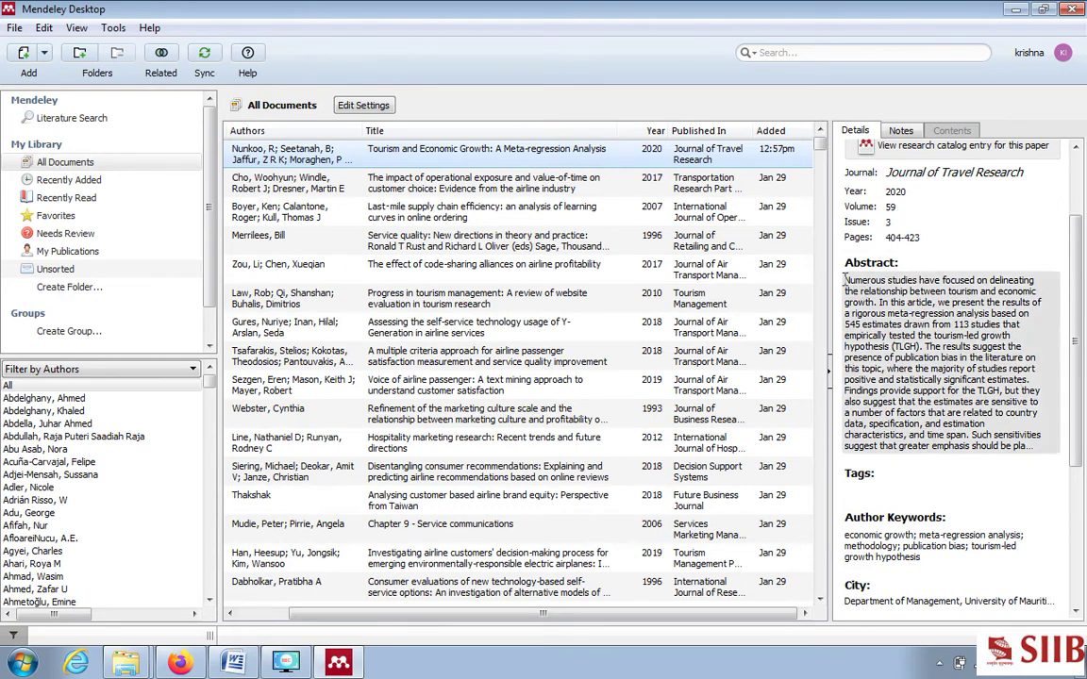
pyautogui.moveTo(846, 282); pyautogui.dragTo(1000, 436)
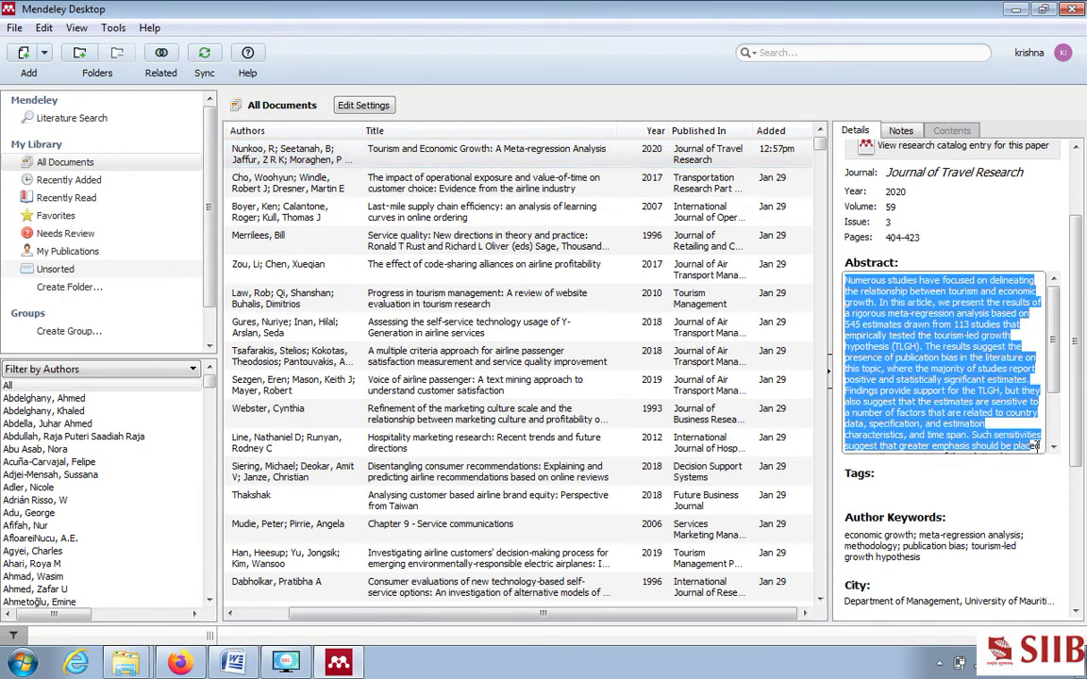
pyautogui.click(843, 280)
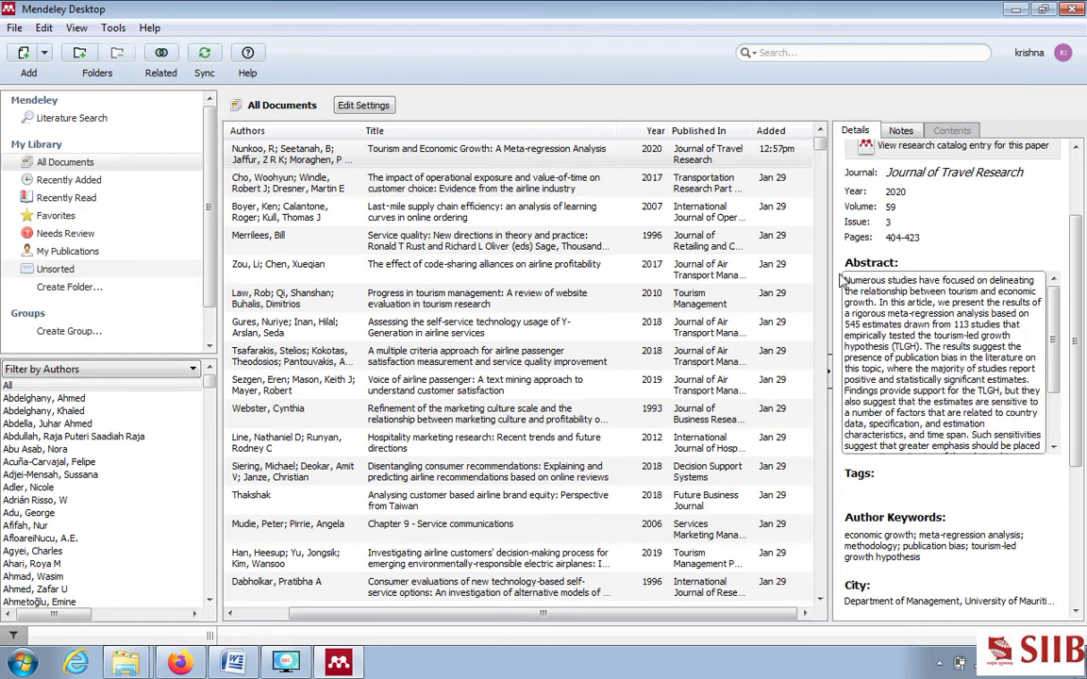
pyautogui.moveTo(843, 280); pyautogui.dragTo(980, 436)
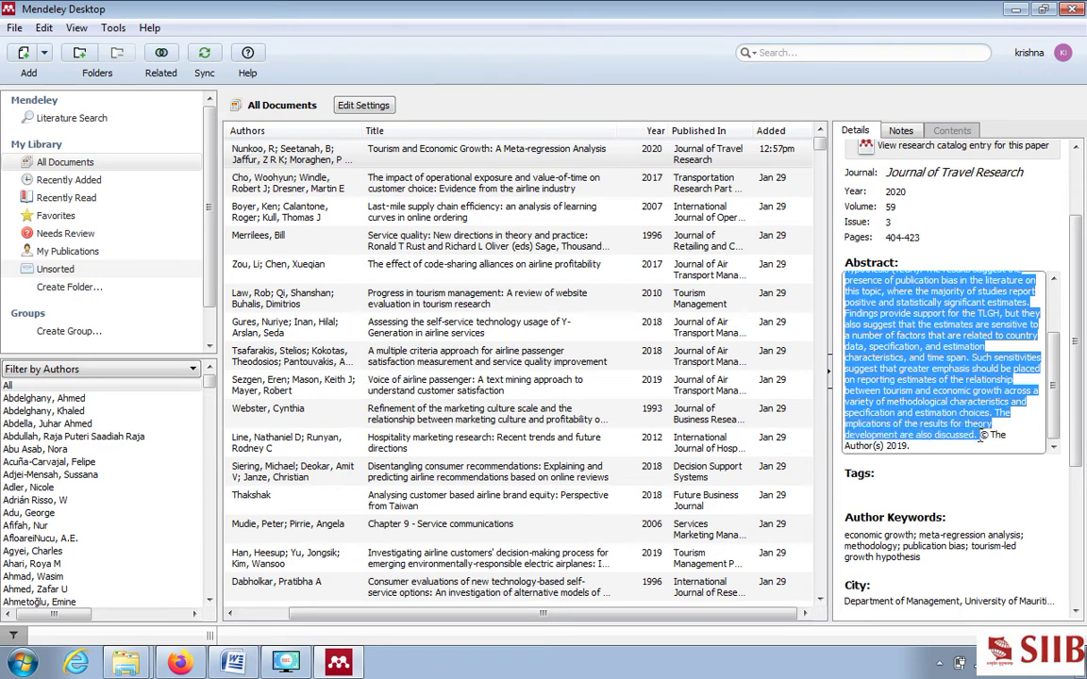
pyautogui.rightClick(926, 318)
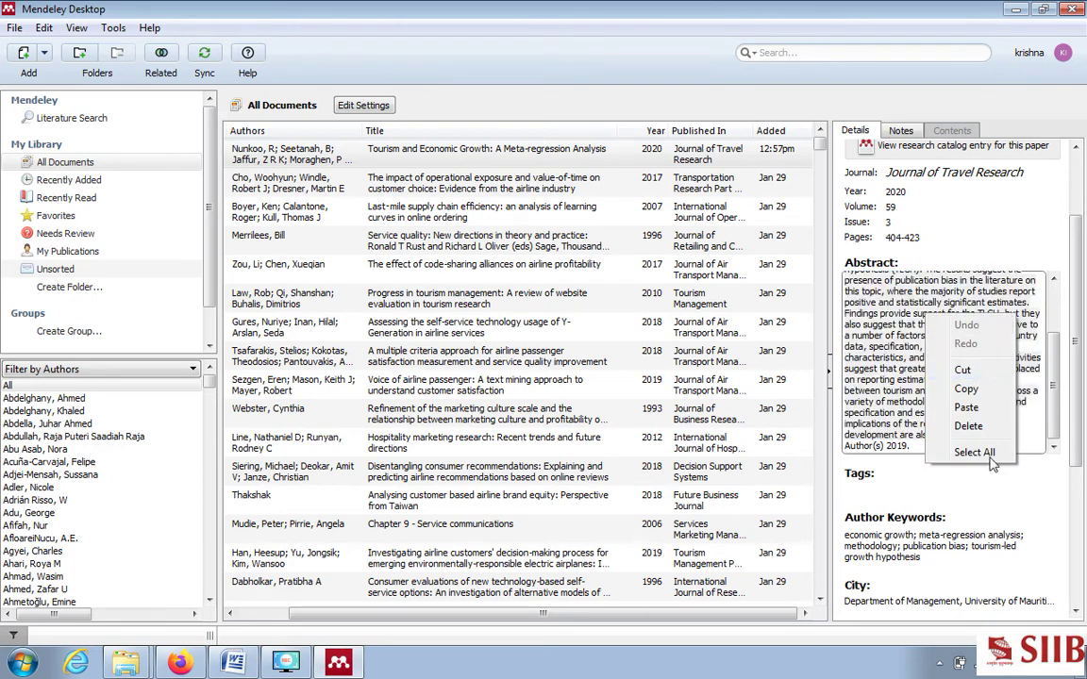
pyautogui.click(953, 452)
pyautogui.rightClick(915, 341)
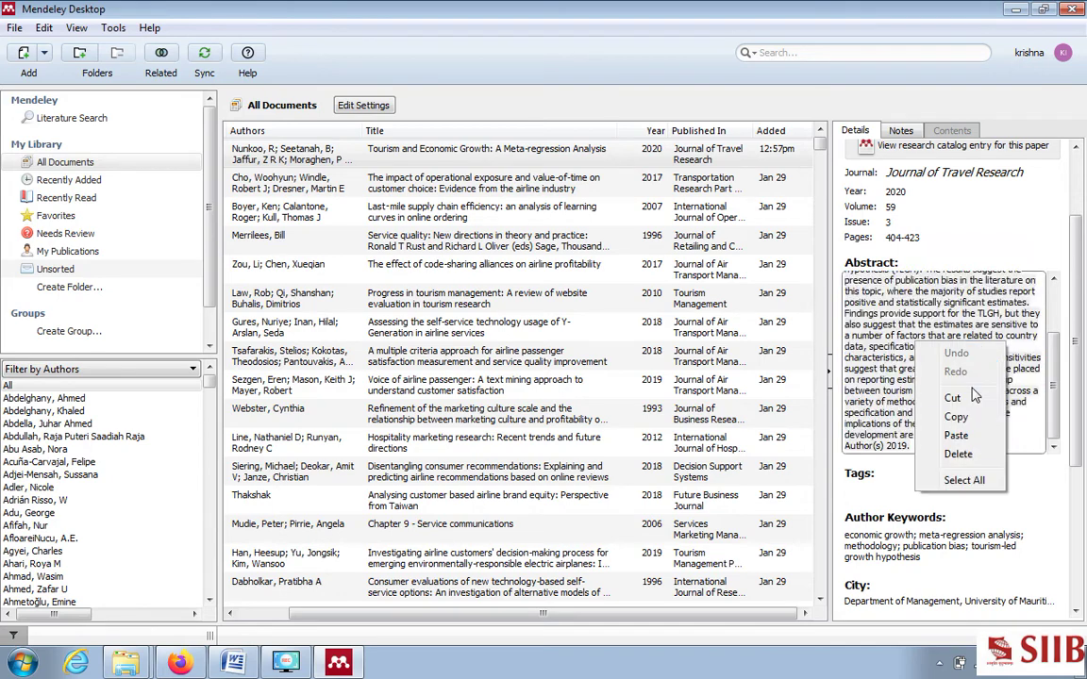
pyautogui.click(897, 417)
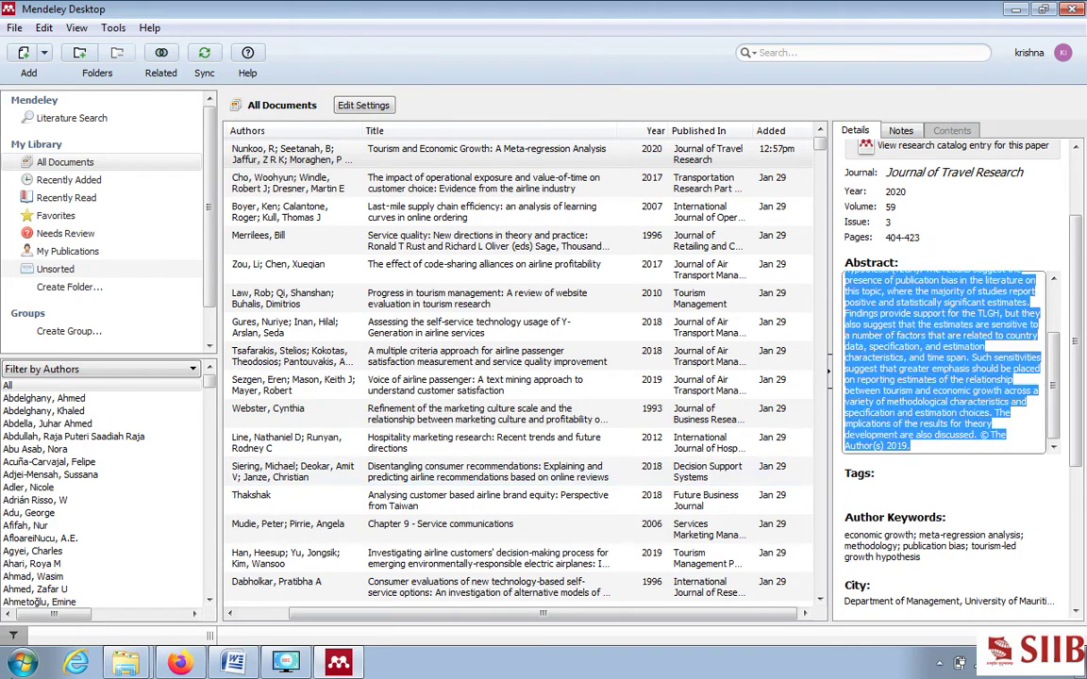
# Step: Open a new document in Microsoft Word 2007, maximize it, and paste the copied abstract into it
pyautogui.click(21, 663)
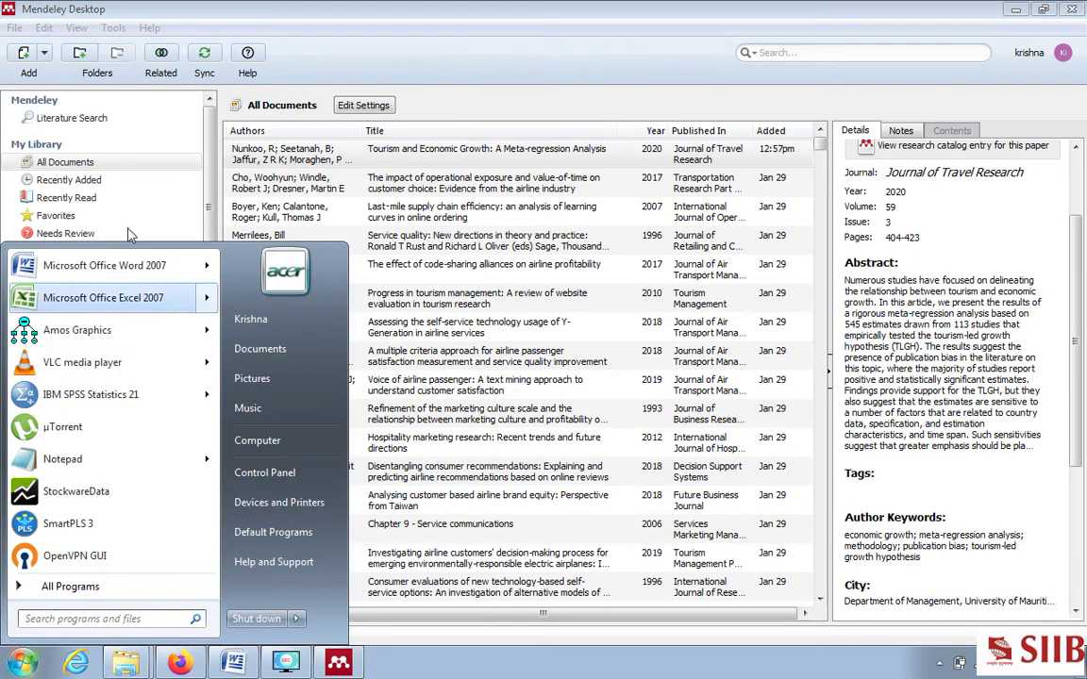
pyautogui.click(153, 273)
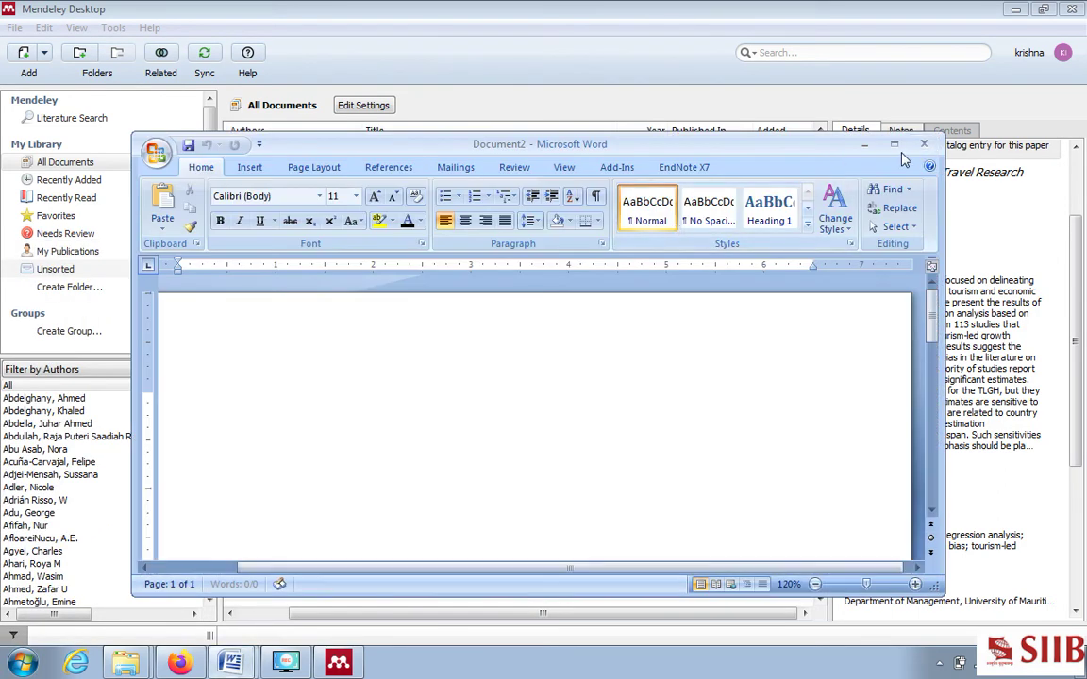
pyautogui.click(892, 147)
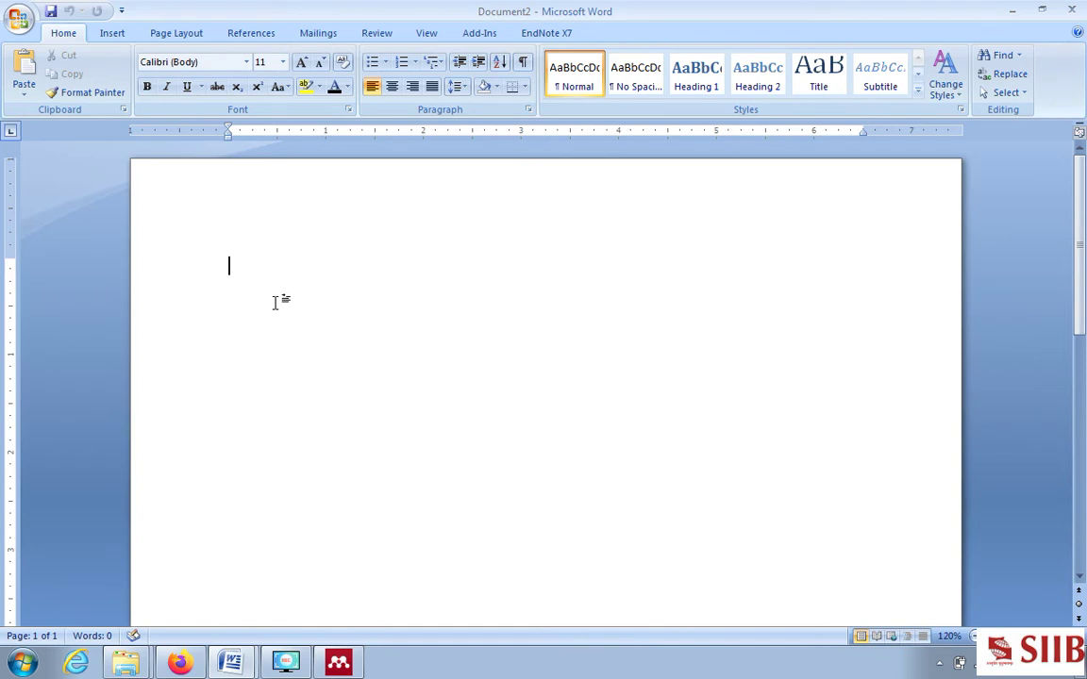
pyautogui.hotkey('ctrl', 'v')
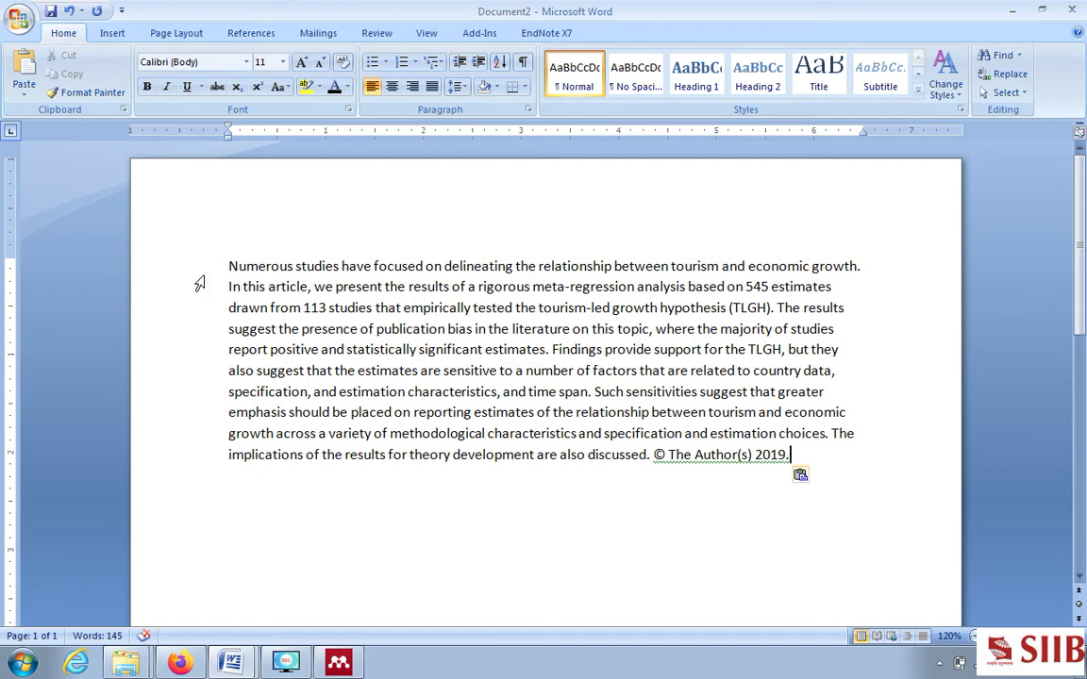
# Step: Switch back to Mendeley Desktop and review the article's bibliographic details and its general notes
pyautogui.click(336, 661)
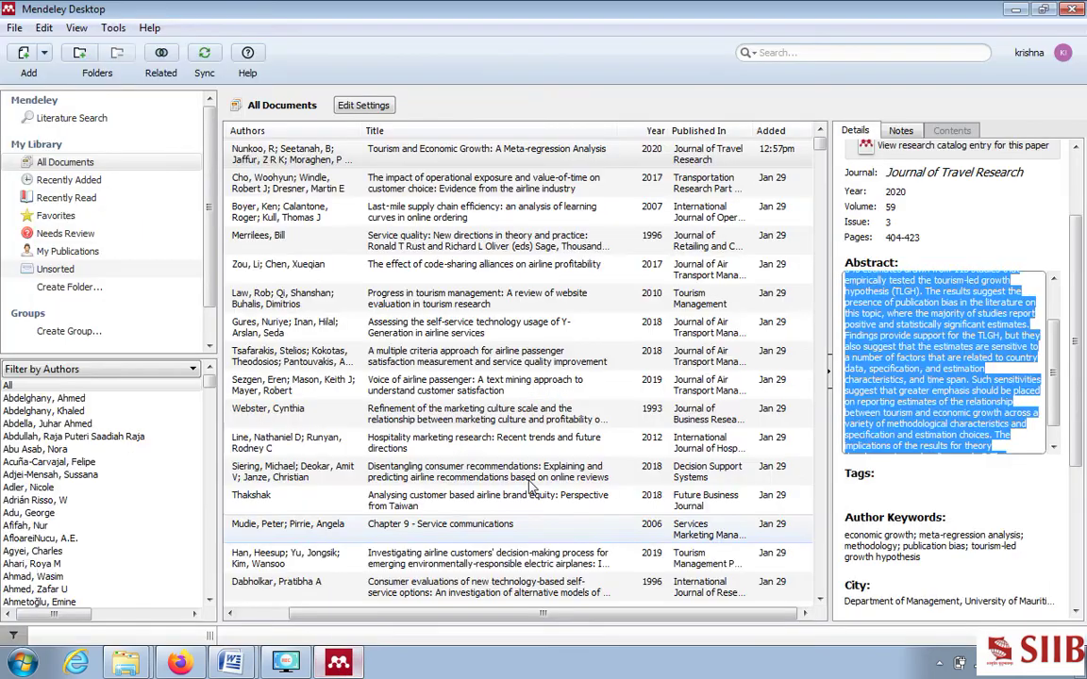
pyautogui.scroll(3, 938, 219)
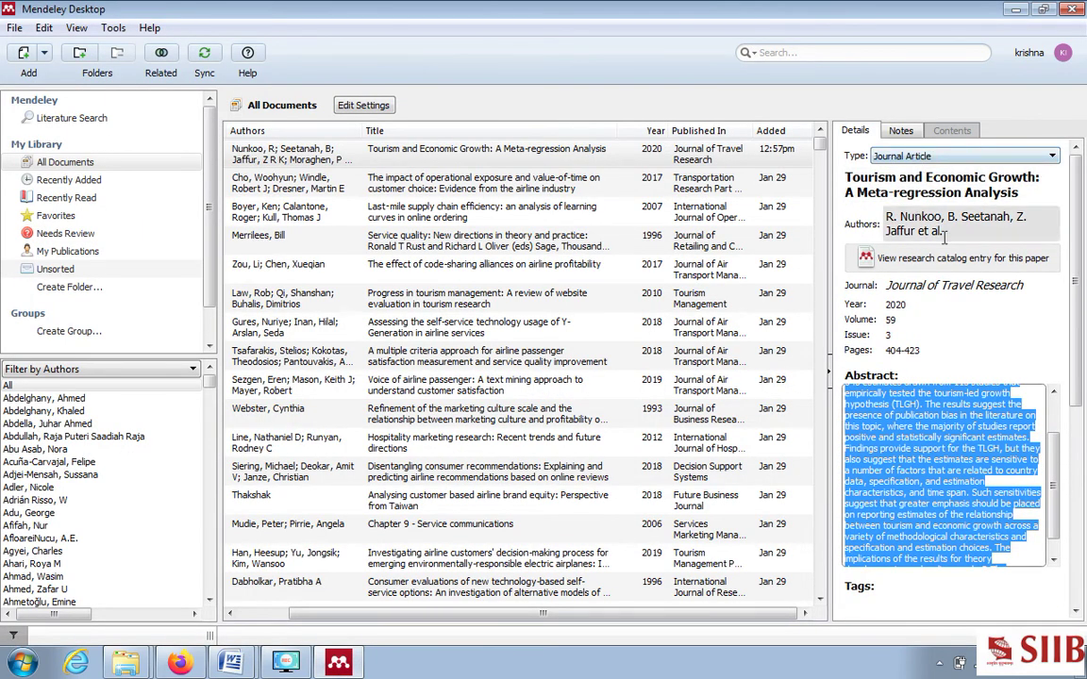
pyautogui.scroll(-5, 943, 358)
pyautogui.scroll(-5, 943, 359)
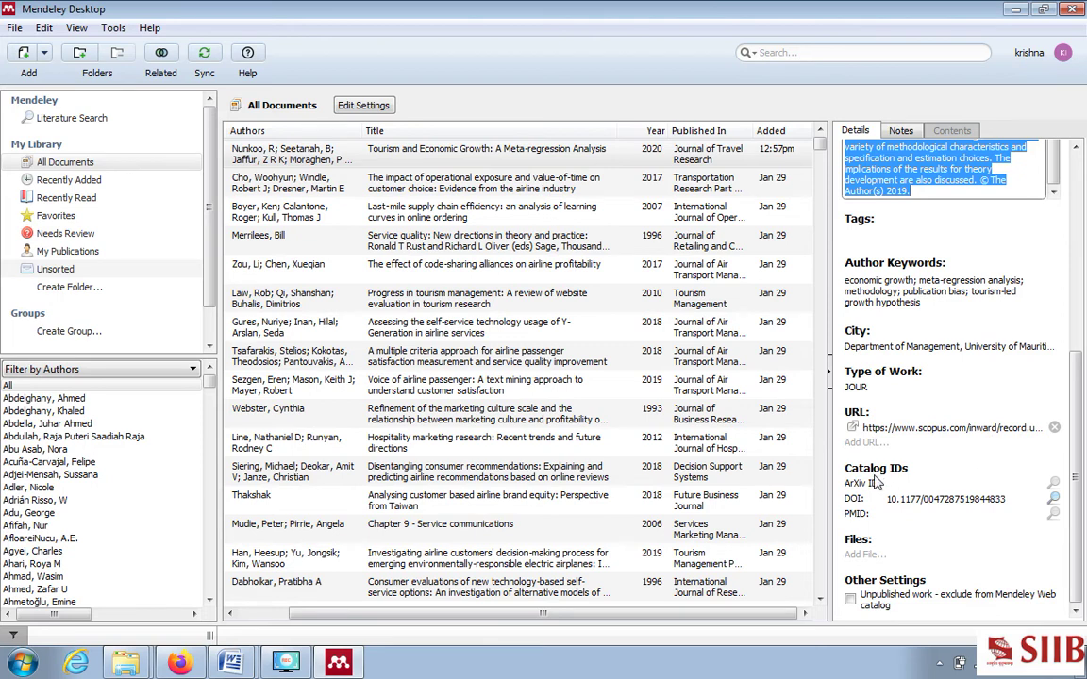
pyautogui.scroll(4, 932, 460)
pyautogui.scroll(5, 932, 459)
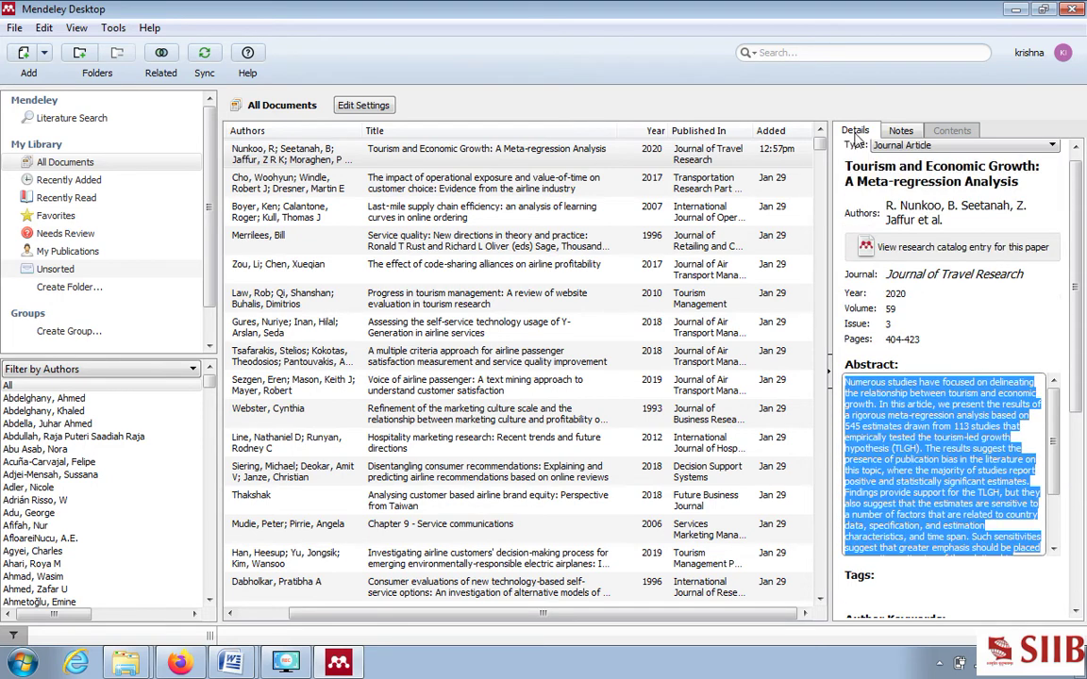
pyautogui.click(902, 130)
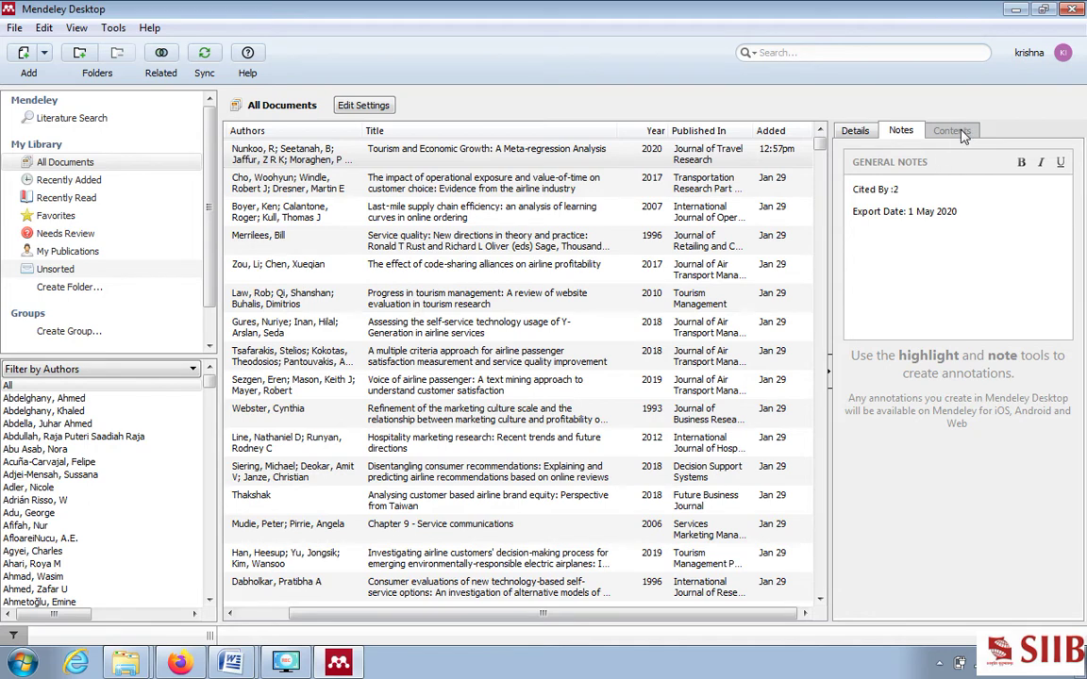
pyautogui.click(855, 130)
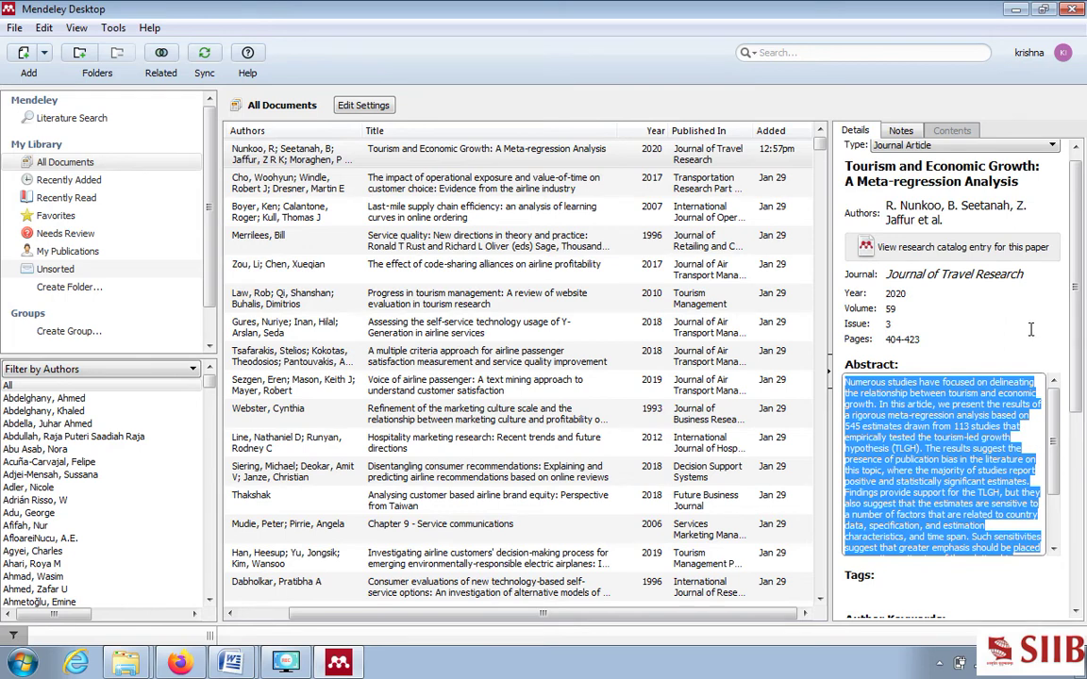
# Step: Copy the formatted citation of "Tourism and Economic Growth: A Meta-regression Analysis" from the library list
pyautogui.click(900, 130)
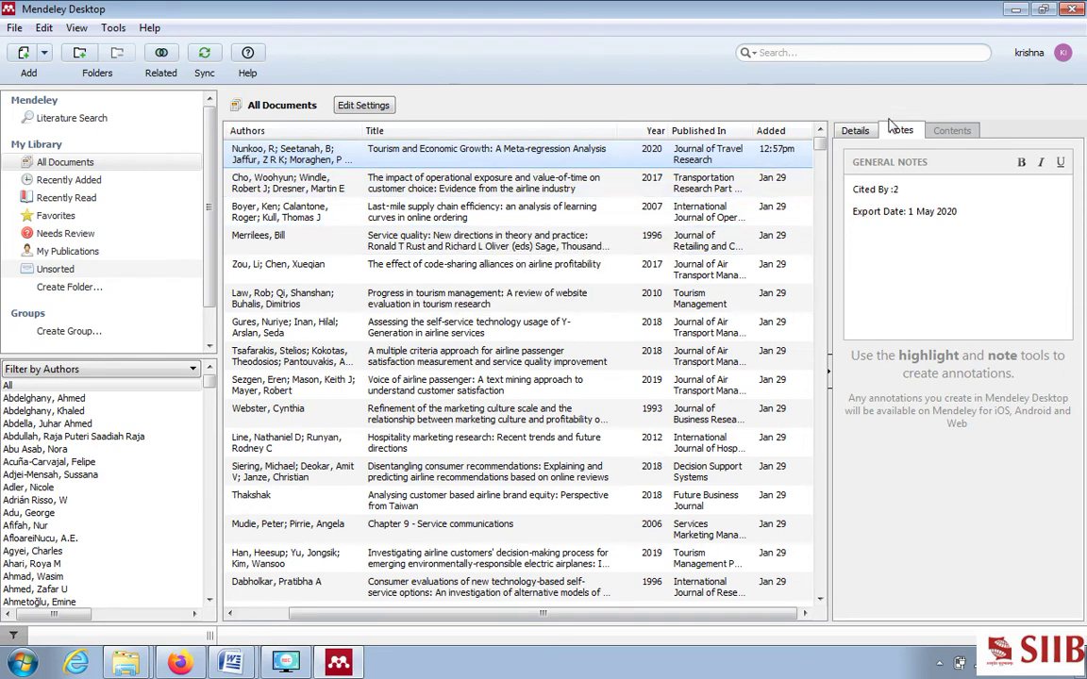
pyautogui.click(855, 130)
pyautogui.scroll(5, 883, 241)
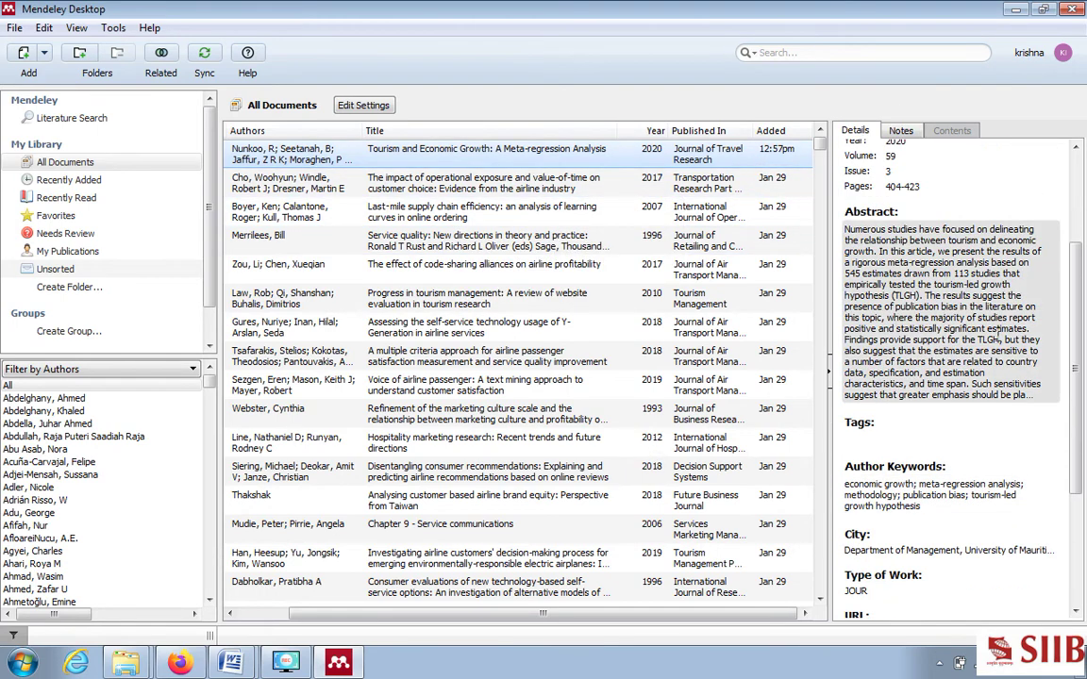
pyautogui.rightClick(492, 157)
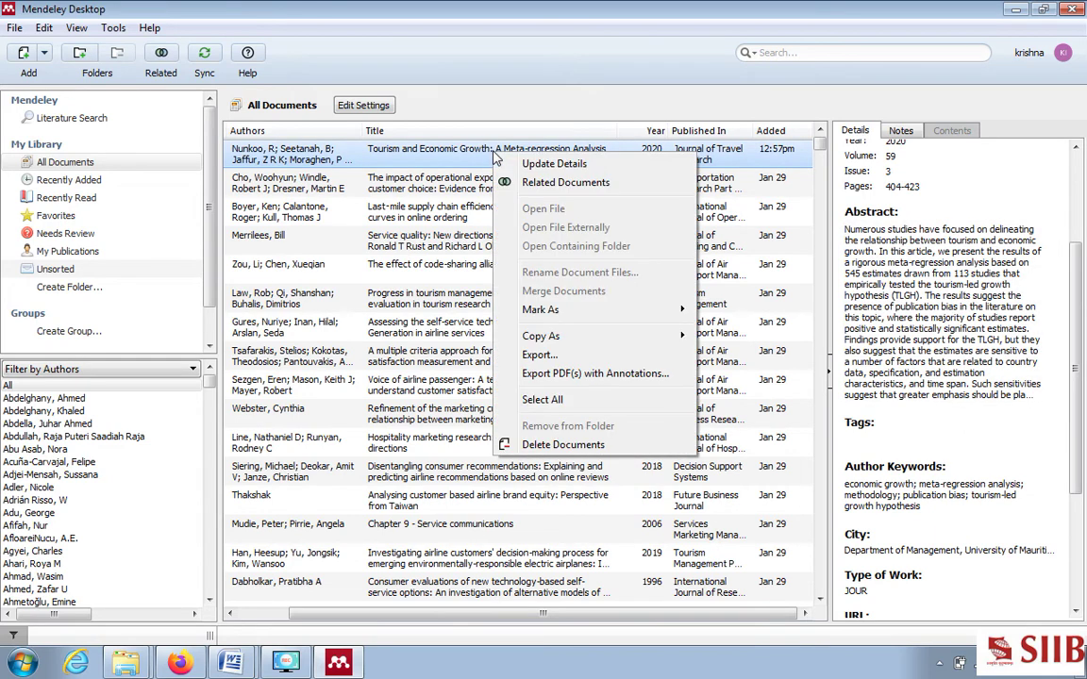
pyautogui.moveTo(623, 312)
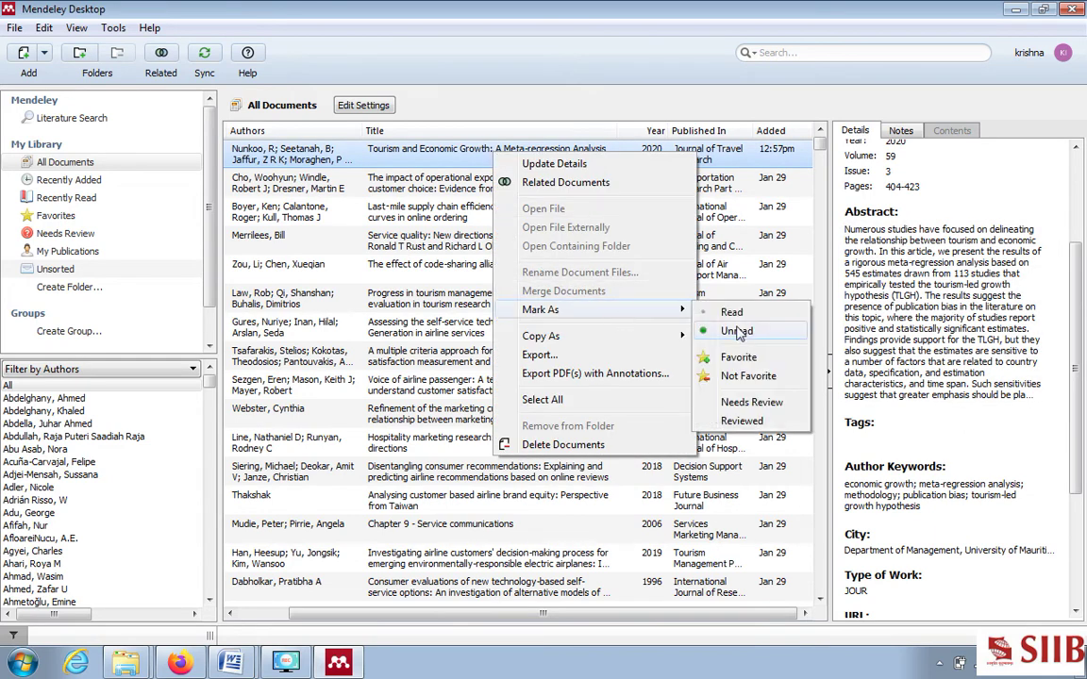
pyautogui.moveTo(568, 336)
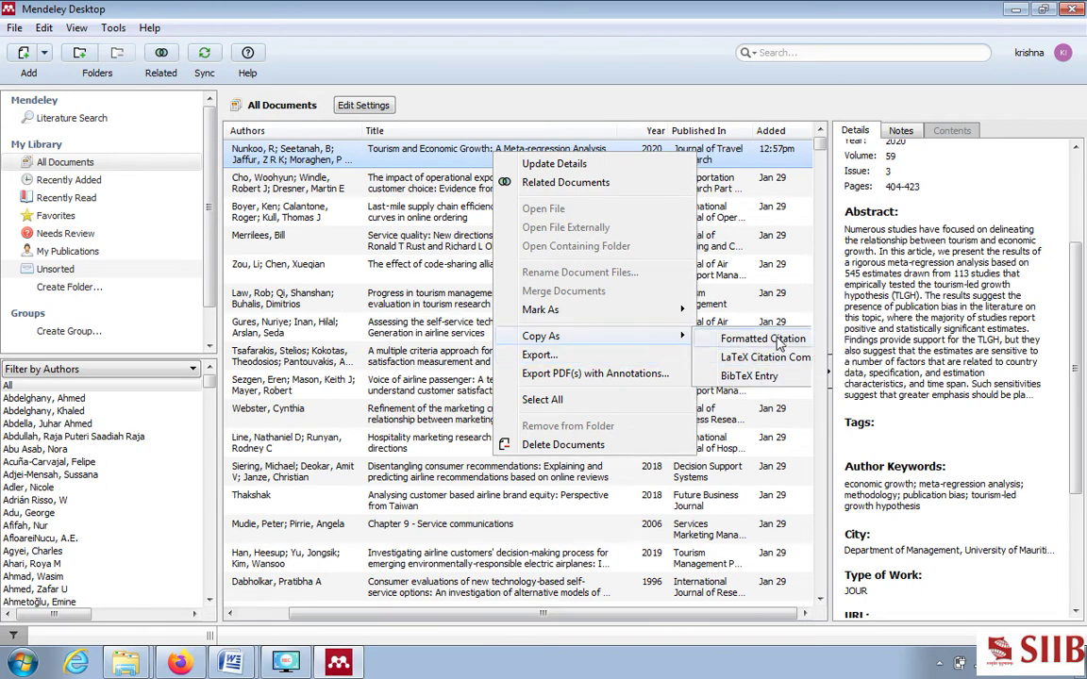
pyautogui.click(748, 356)
# Step: Switch to Document2 in Microsoft Word and paste the copied citation below the abstract
pyautogui.click(230, 662)
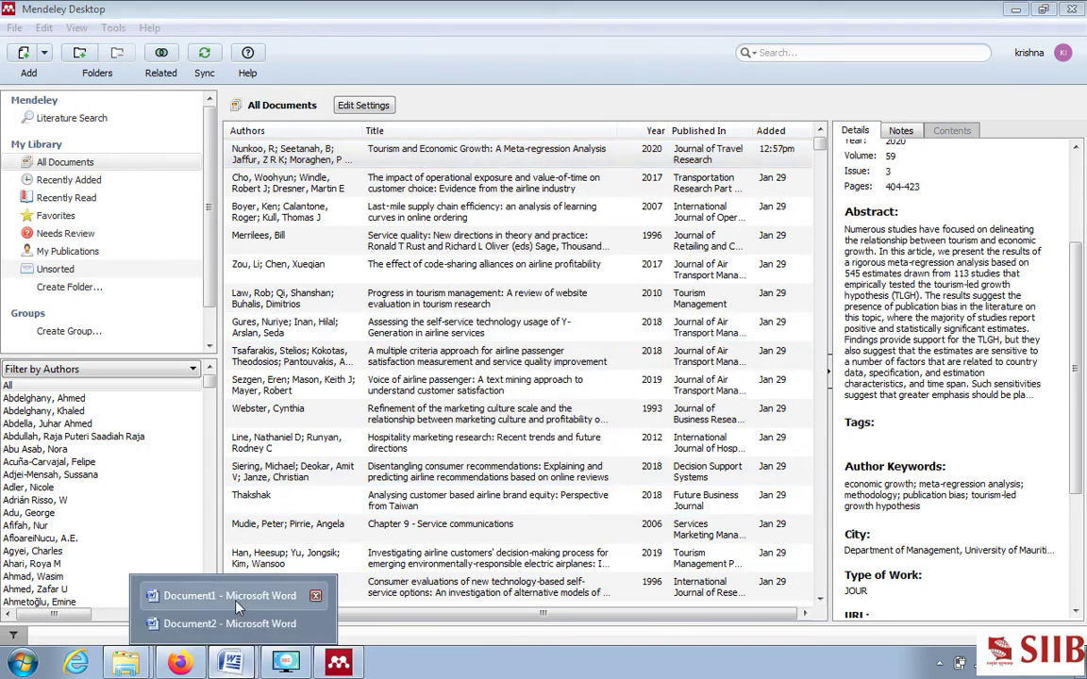
pyautogui.click(226, 624)
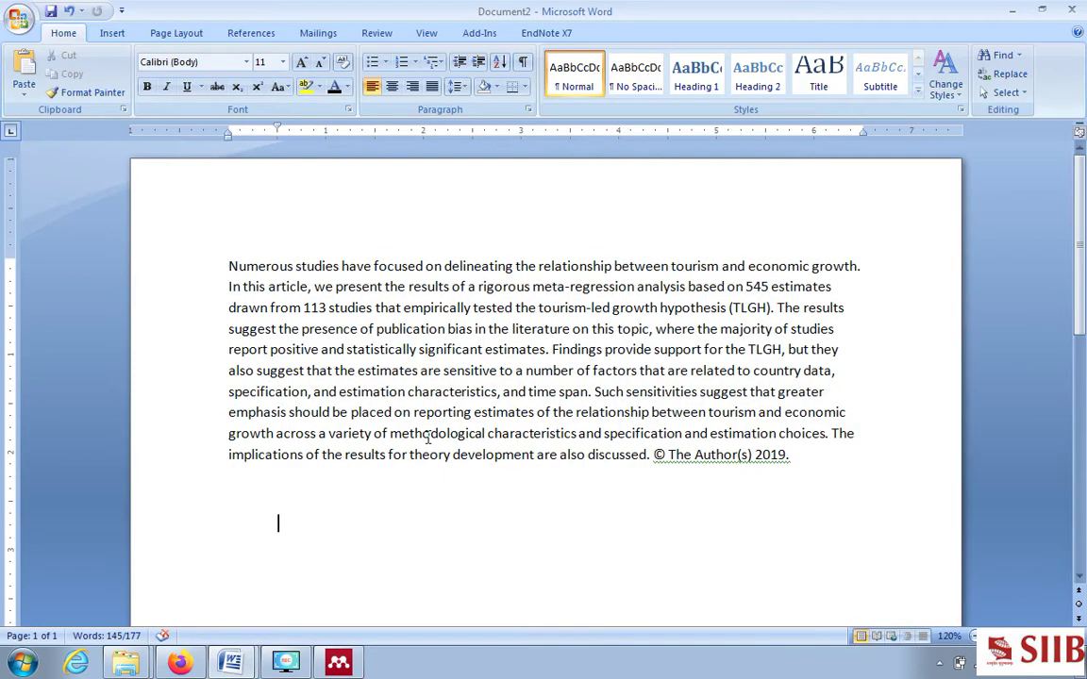
pyautogui.rightClick(340, 515)
pyautogui.click(306, 543)
pyautogui.rightClick(315, 550)
pyautogui.click(372, 365)
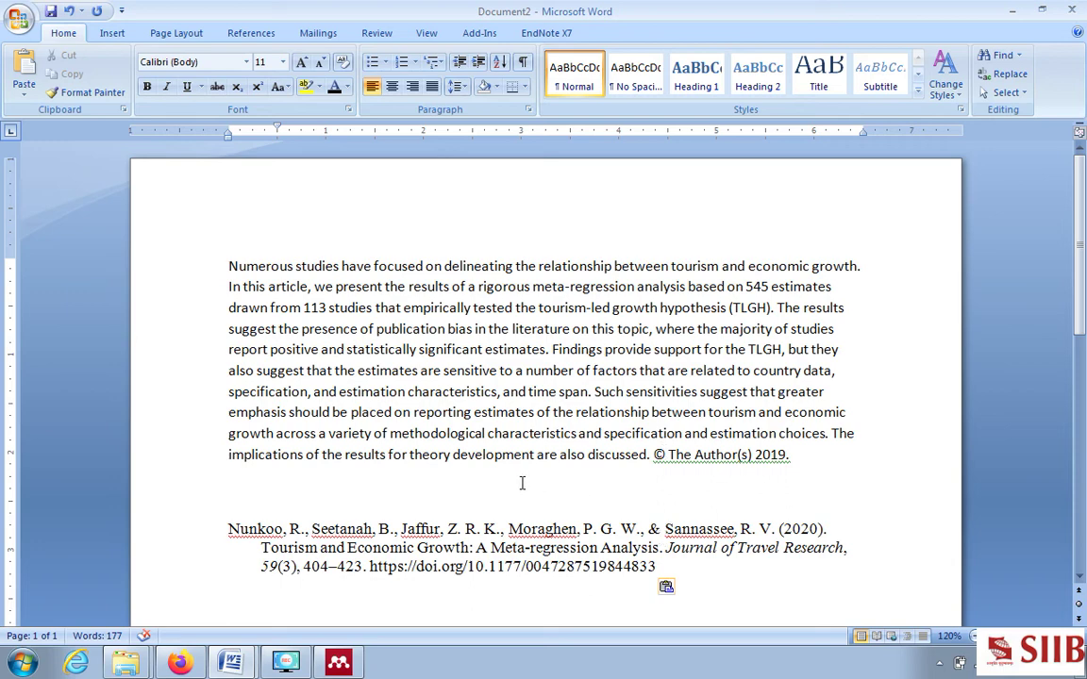
# Step: Examine the pasted reference's authors, year, article title, journal details and DOI link by highlighting each part
pyautogui.scroll(-2, 525, 486)
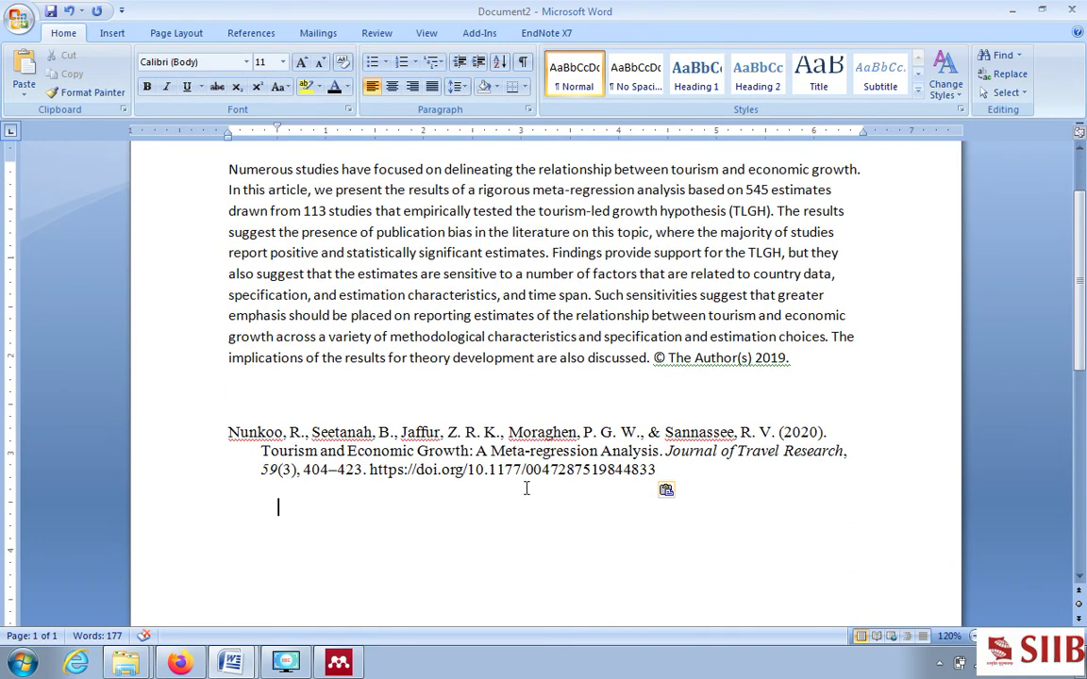
pyautogui.click(229, 433)
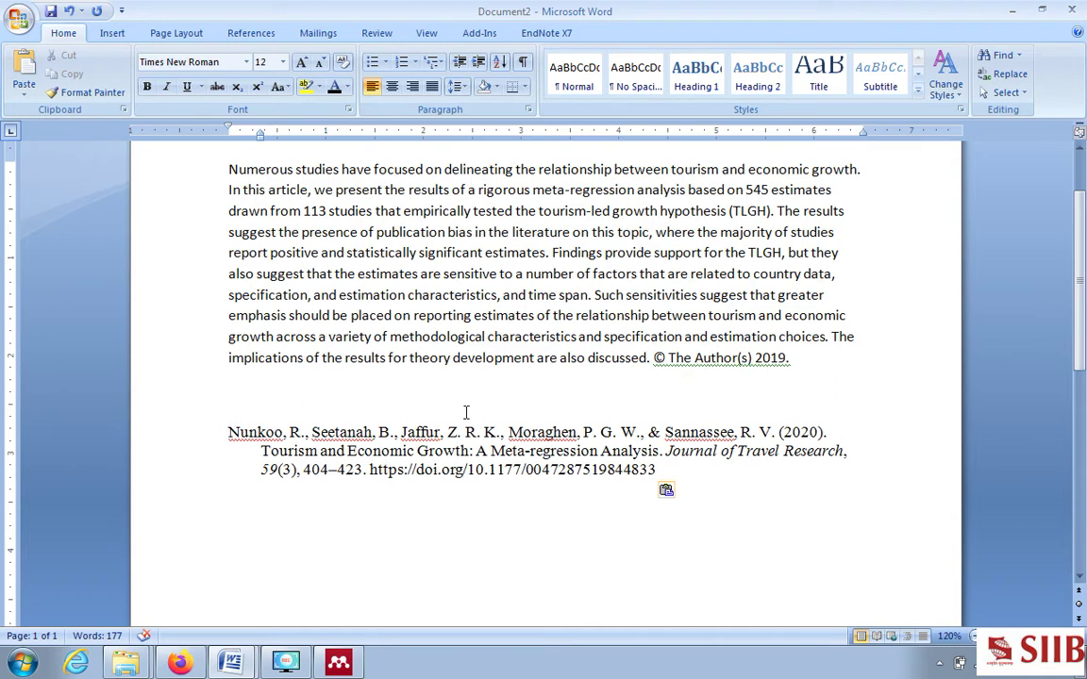
pyautogui.scroll(2, 465, 412)
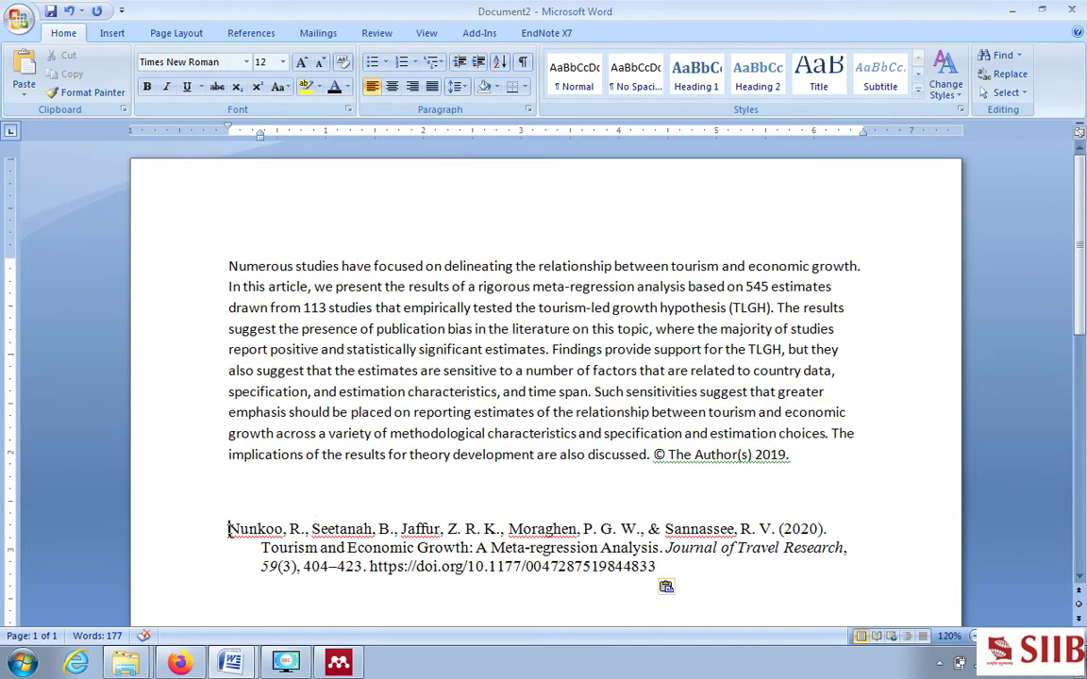
pyautogui.moveTo(229, 530); pyautogui.dragTo(783, 531)
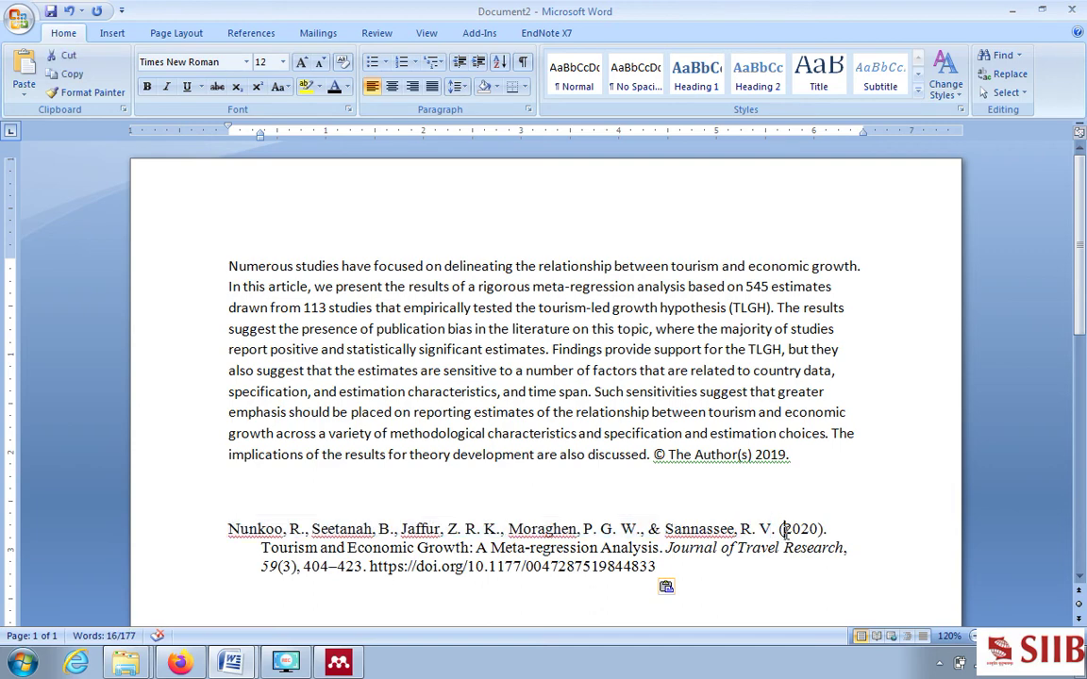
pyautogui.doubleClick(788, 530)
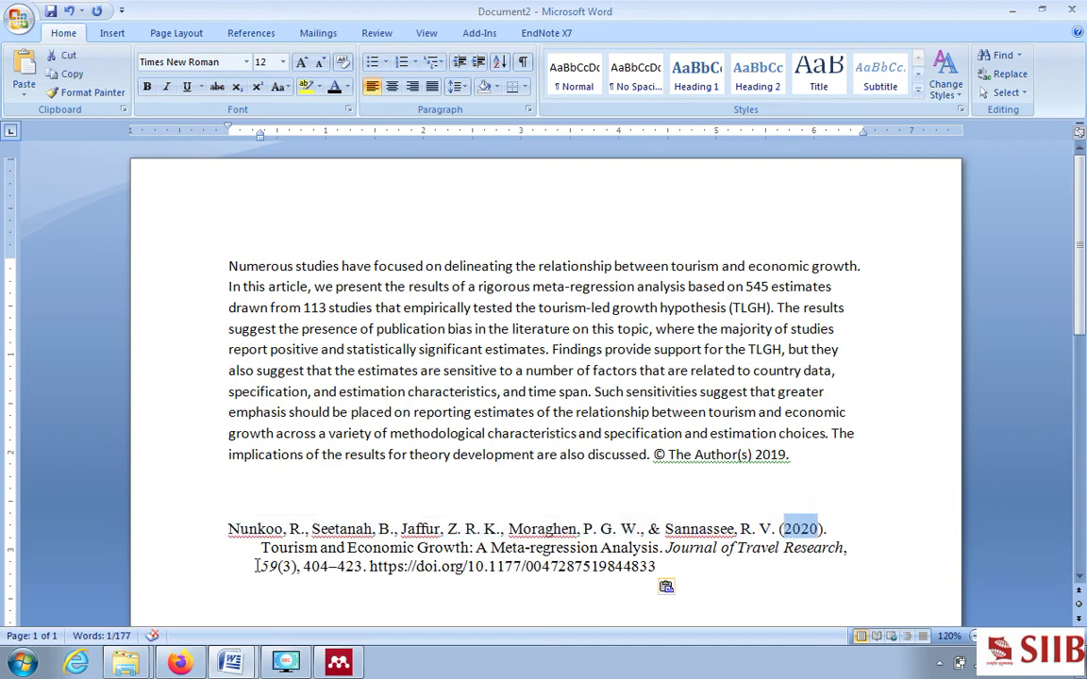
pyautogui.moveTo(262, 547); pyautogui.dragTo(555, 546)
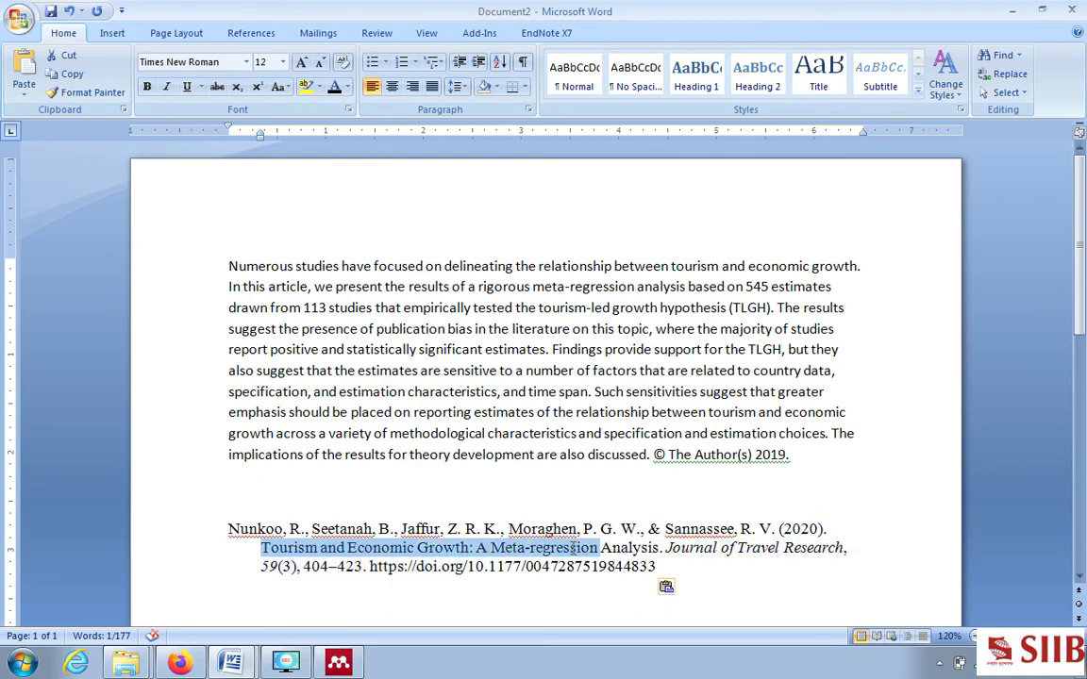
pyautogui.moveTo(572, 548); pyautogui.dragTo(626, 545)
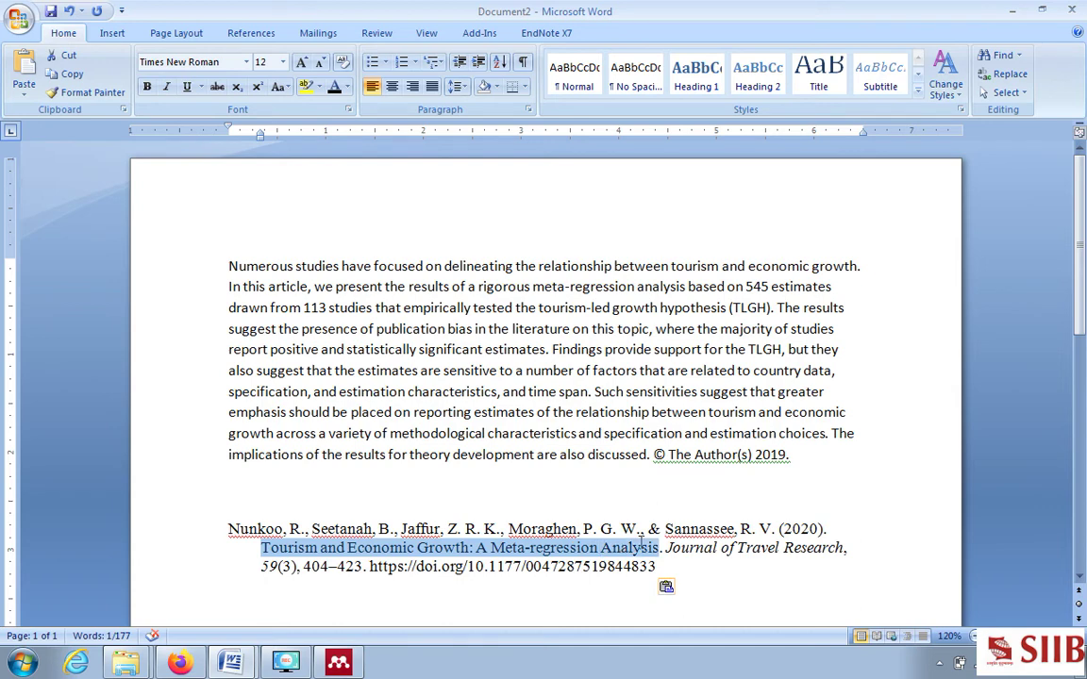
pyautogui.moveTo(641, 546); pyautogui.dragTo(706, 568)
pyautogui.click(666, 547)
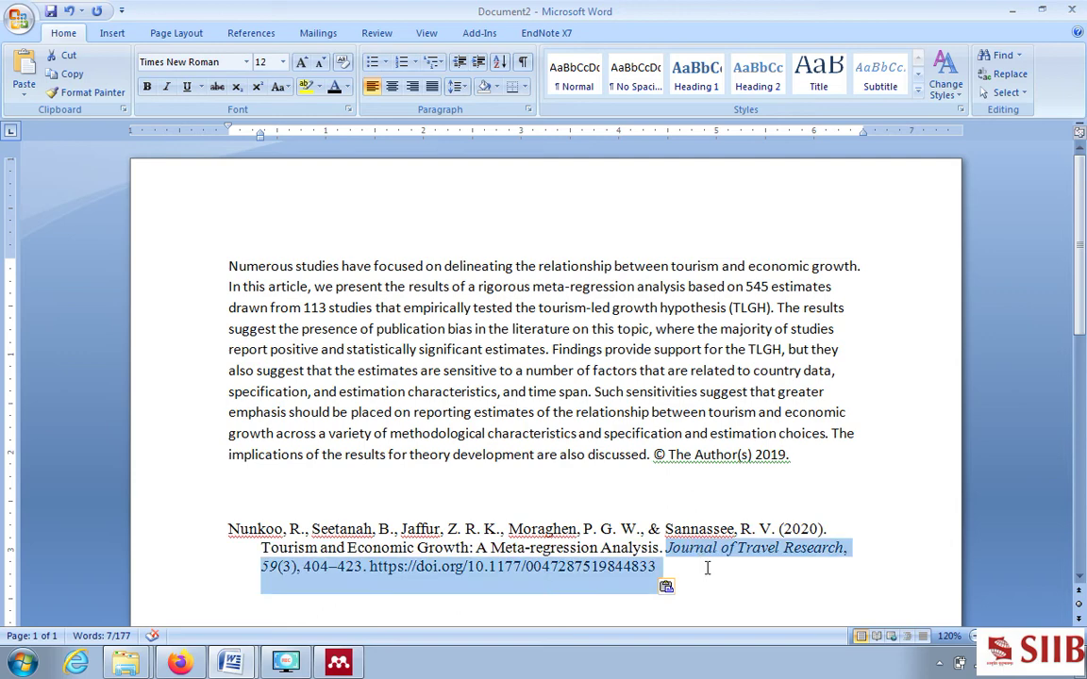
pyautogui.click(378, 596)
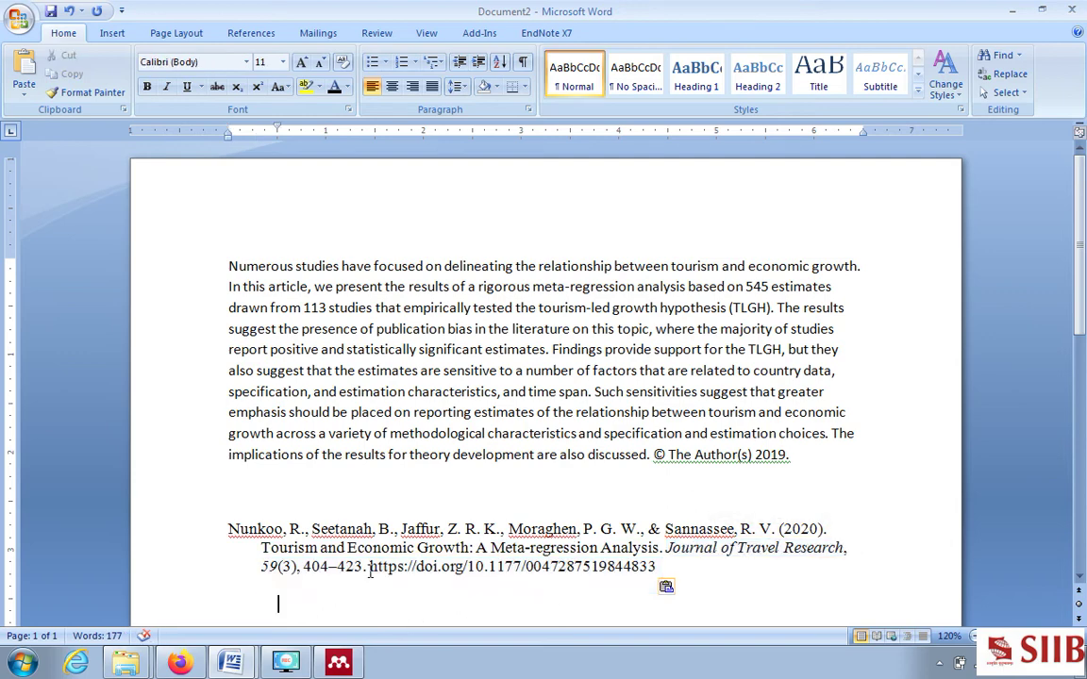
pyautogui.moveTo(370, 574); pyautogui.dragTo(654, 570)
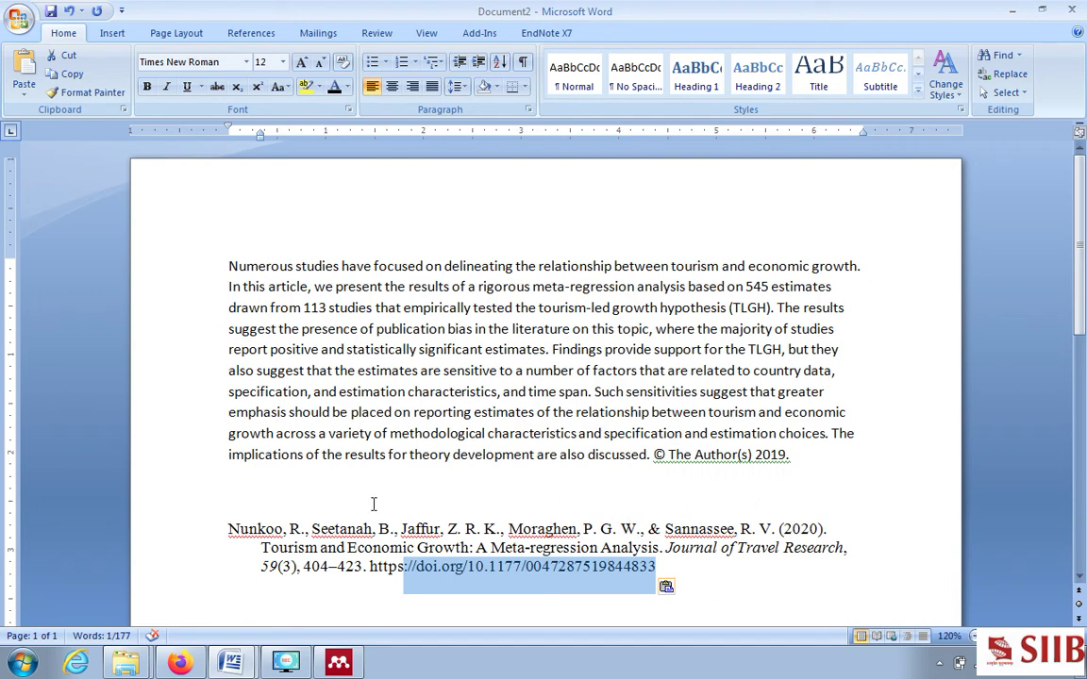
# Step: Review the pasted abstract by highlighting its full text above the reference
pyautogui.scroll(-1, 353, 501)
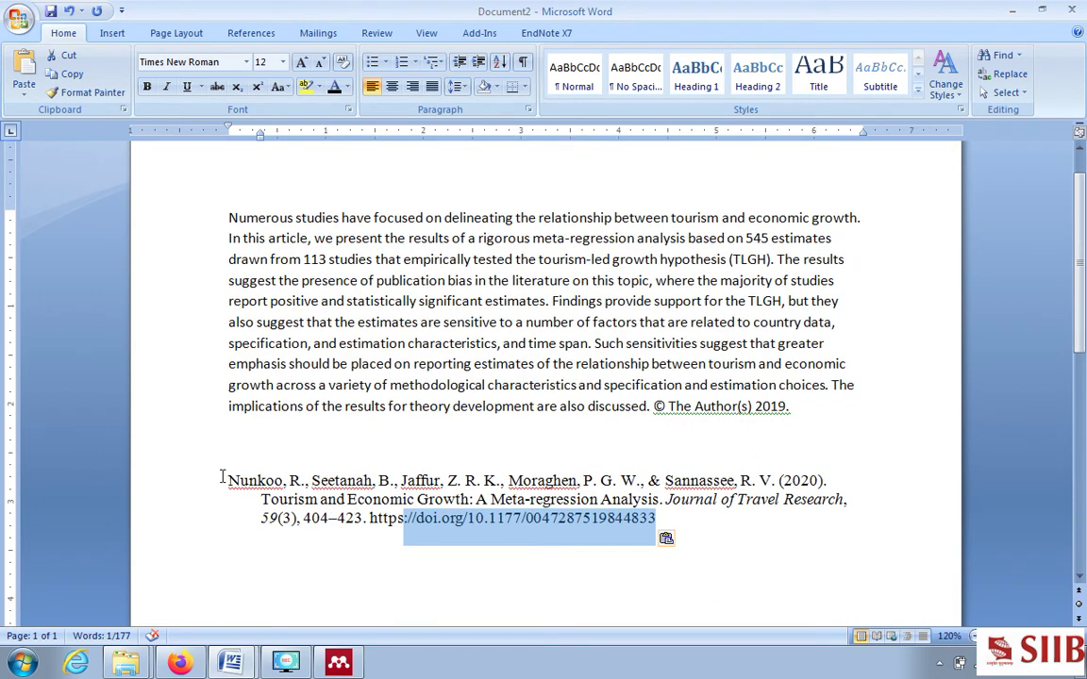
pyautogui.moveTo(229, 217); pyautogui.dragTo(653, 406)
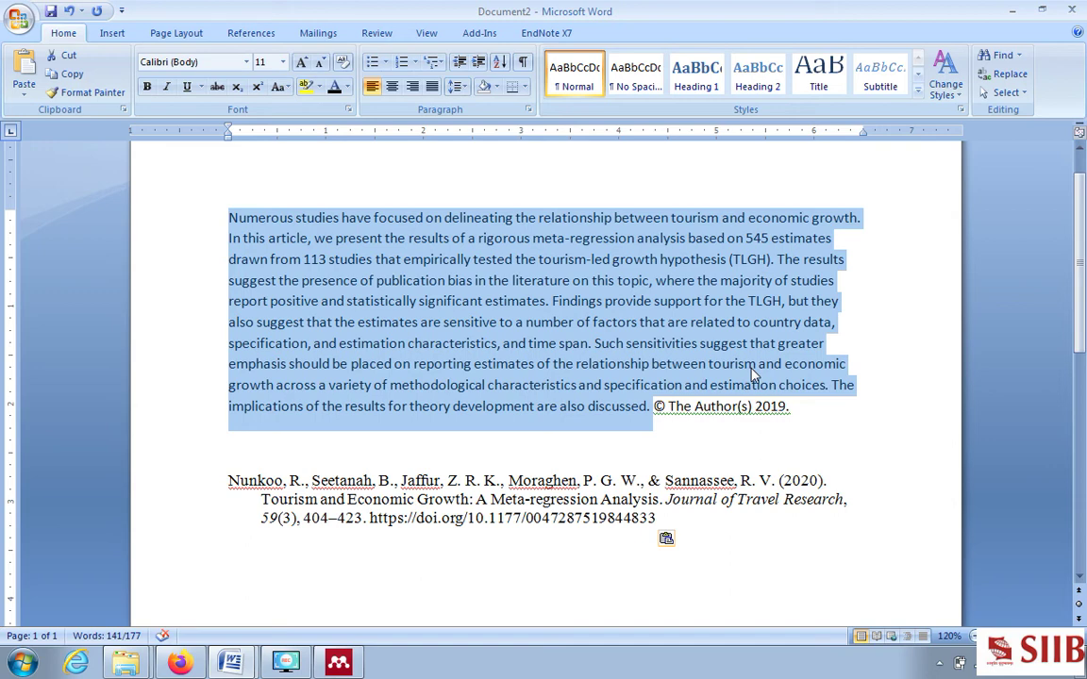
pyautogui.click(626, 433)
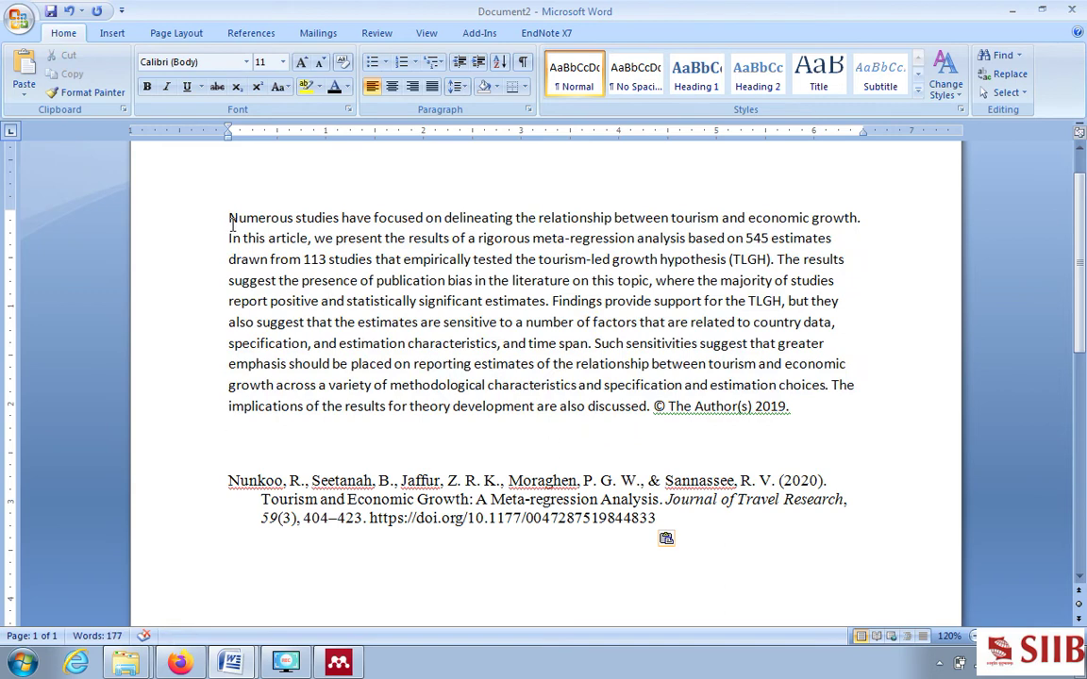
pyautogui.moveTo(228, 218); pyautogui.dragTo(813, 406)
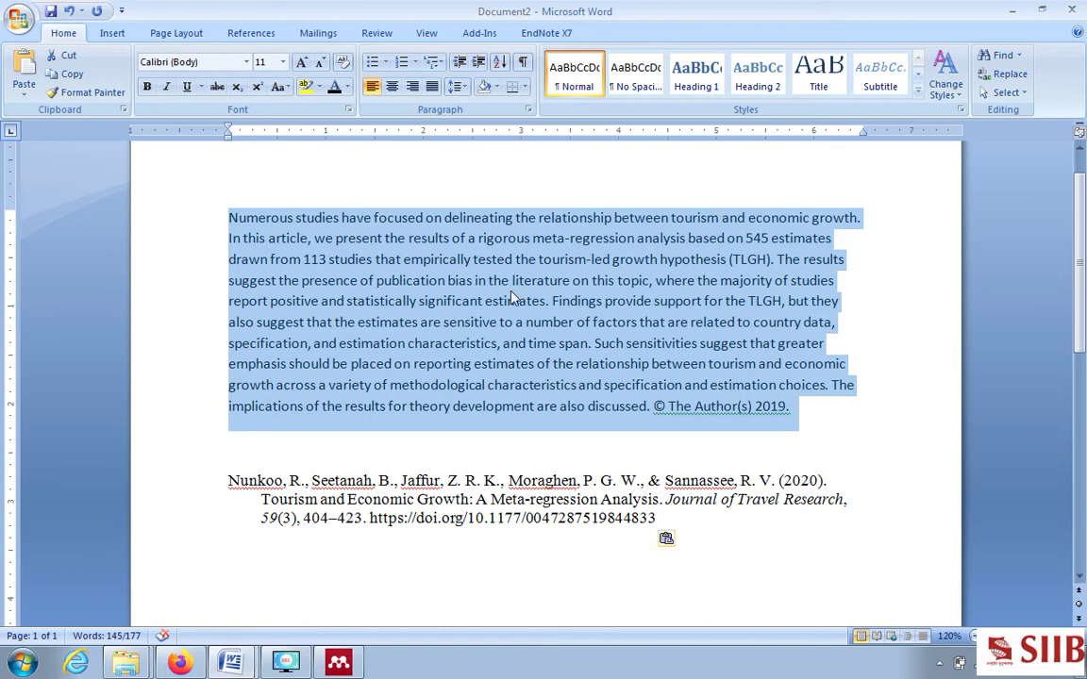
pyautogui.scroll(-1, 512, 297)
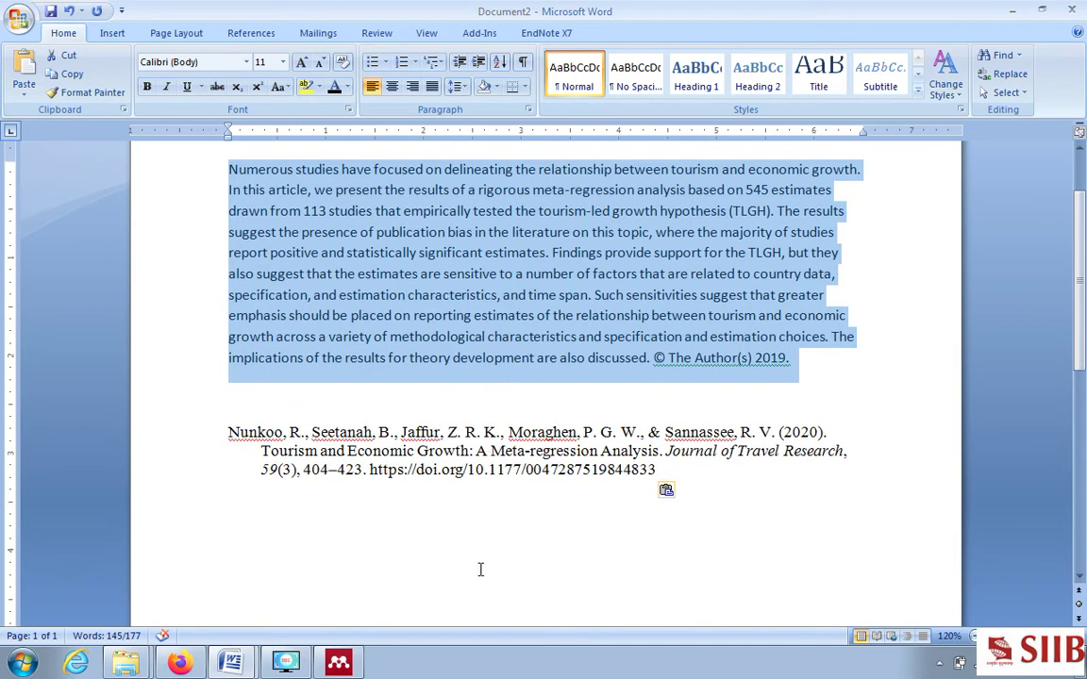
# Step: Begin a sentence below the reference with the first author's surname and initial, followed by "et al (2020)"
pyautogui.click(303, 536)
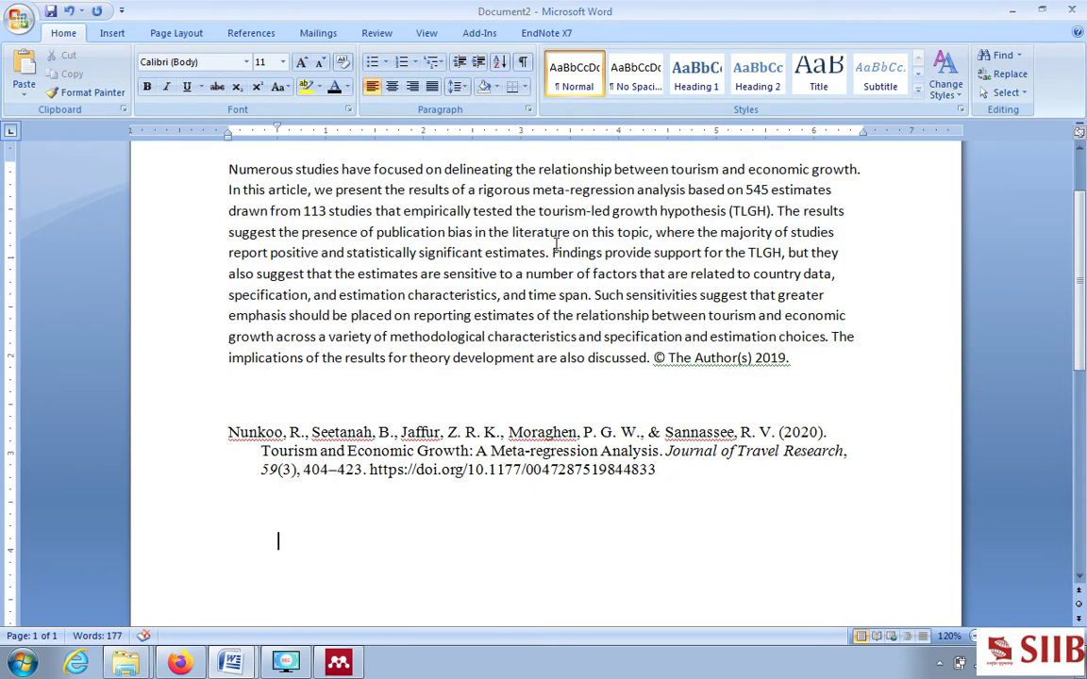
pyautogui.click(698, 216)
pyautogui.click(278, 541)
pyautogui.write('Nunkoo,')
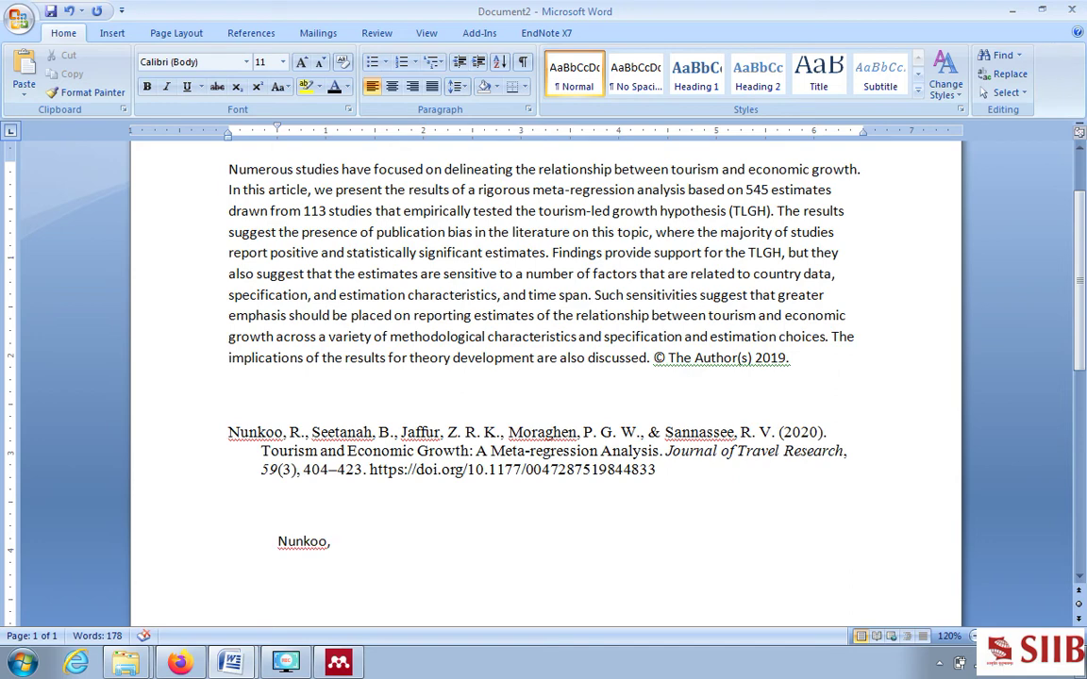
pyautogui.write(' R (')
pyautogui.press('BackSpace')
pyautogui.press('BackSpace')
pyautogui.write('et al')
pyautogui.write('(2020)')
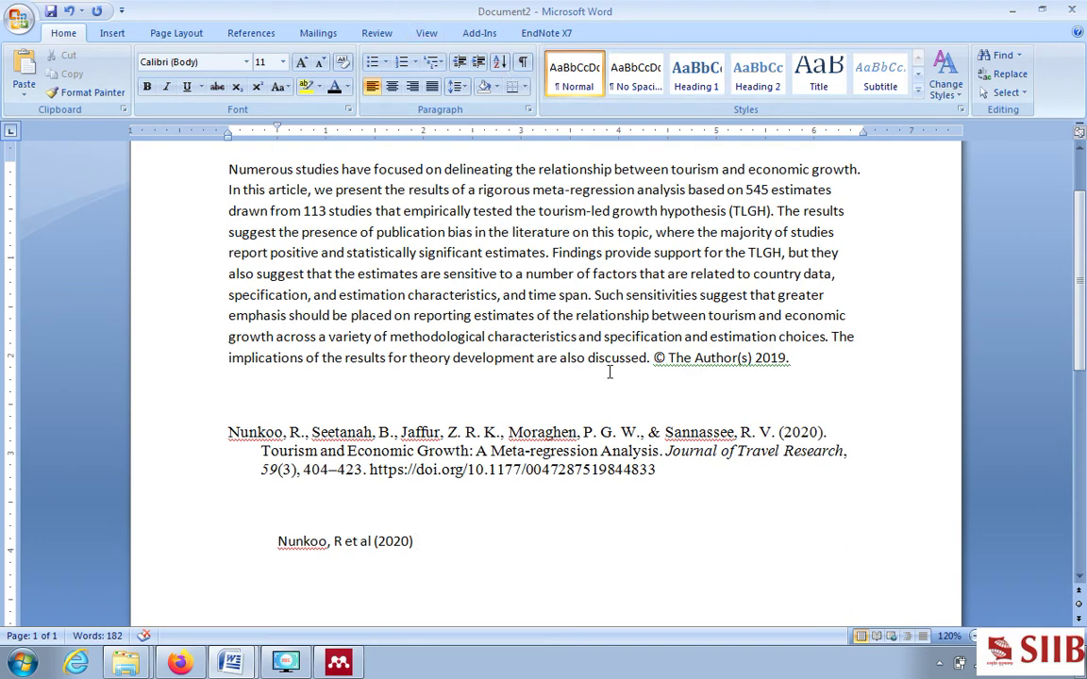
# Step: Complete the sentence after the in-text citation with "suggests that tourism led growth hypothesis found biased results in this research."
pyautogui.write('suggests that t')
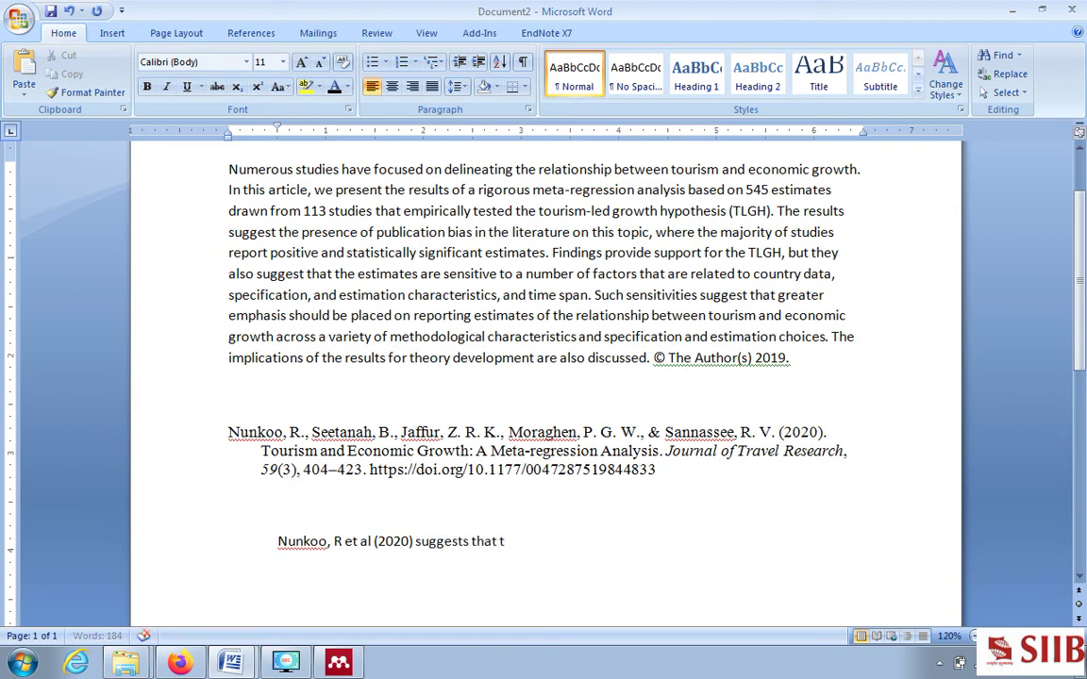
pyautogui.write('ourism ')
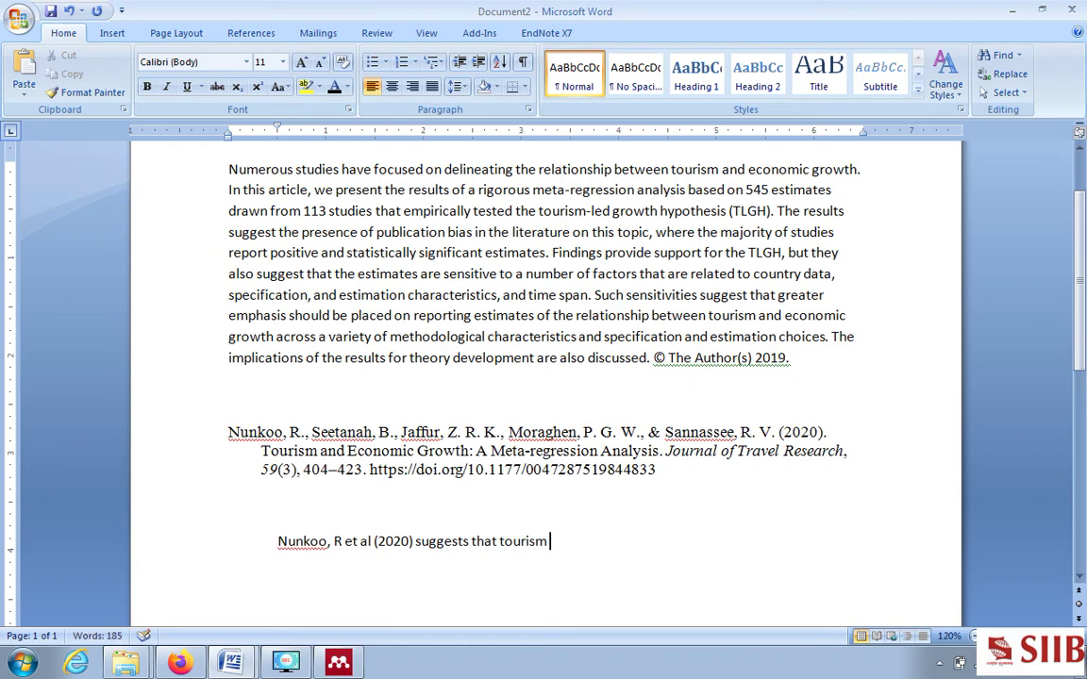
pyautogui.write('led growth hyp')
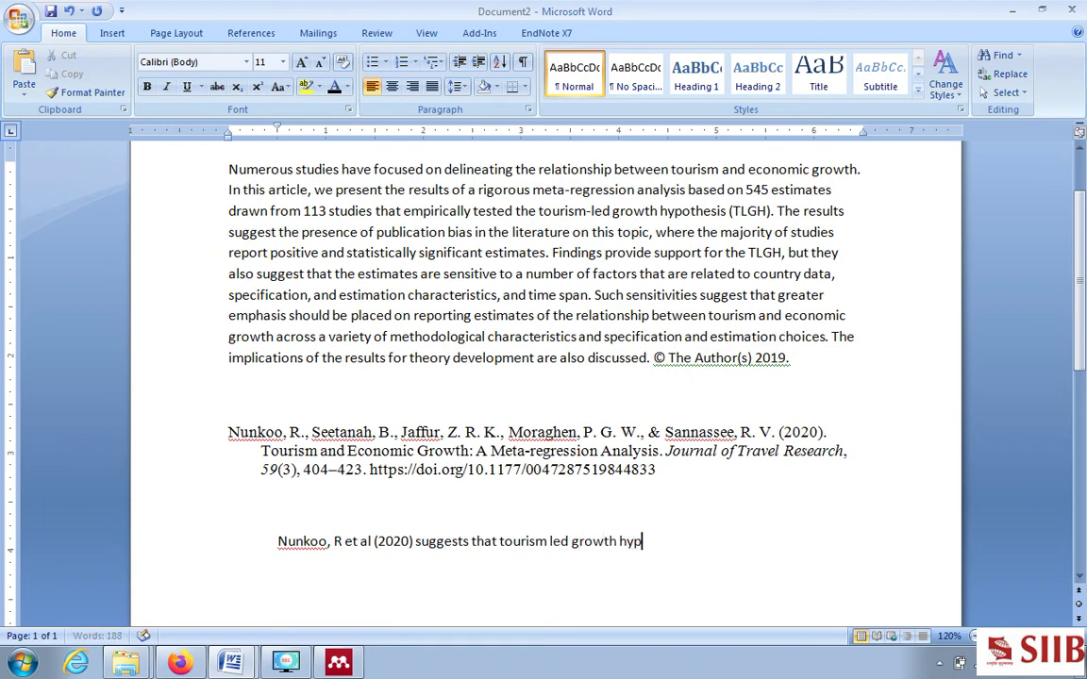
pyautogui.write('othesis')
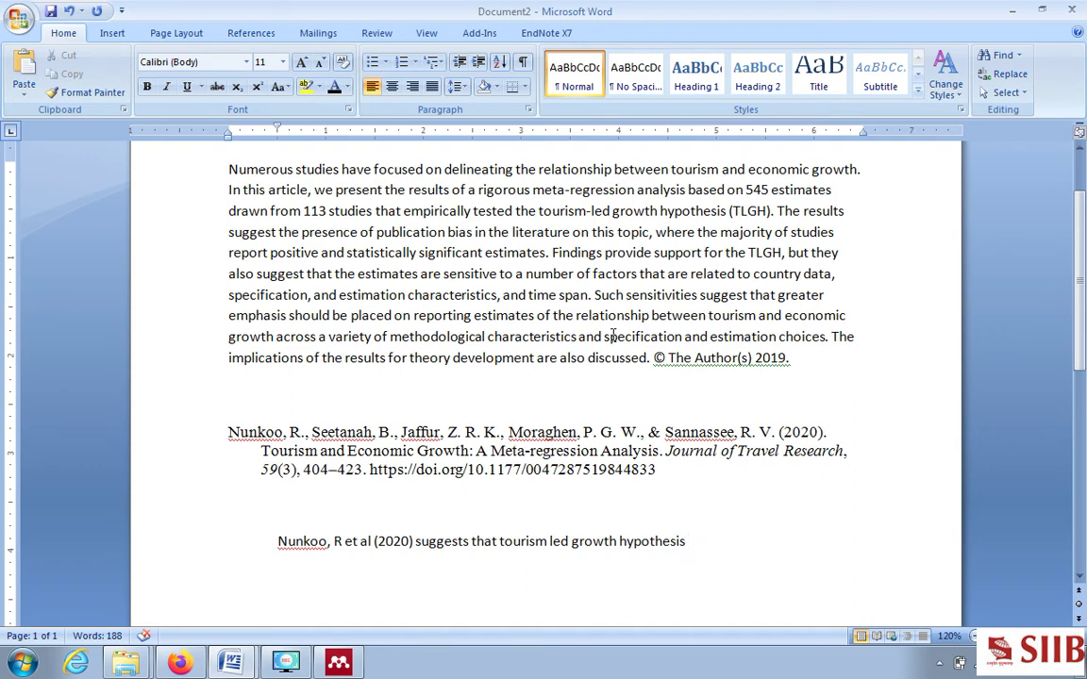
pyautogui.write('found biased')
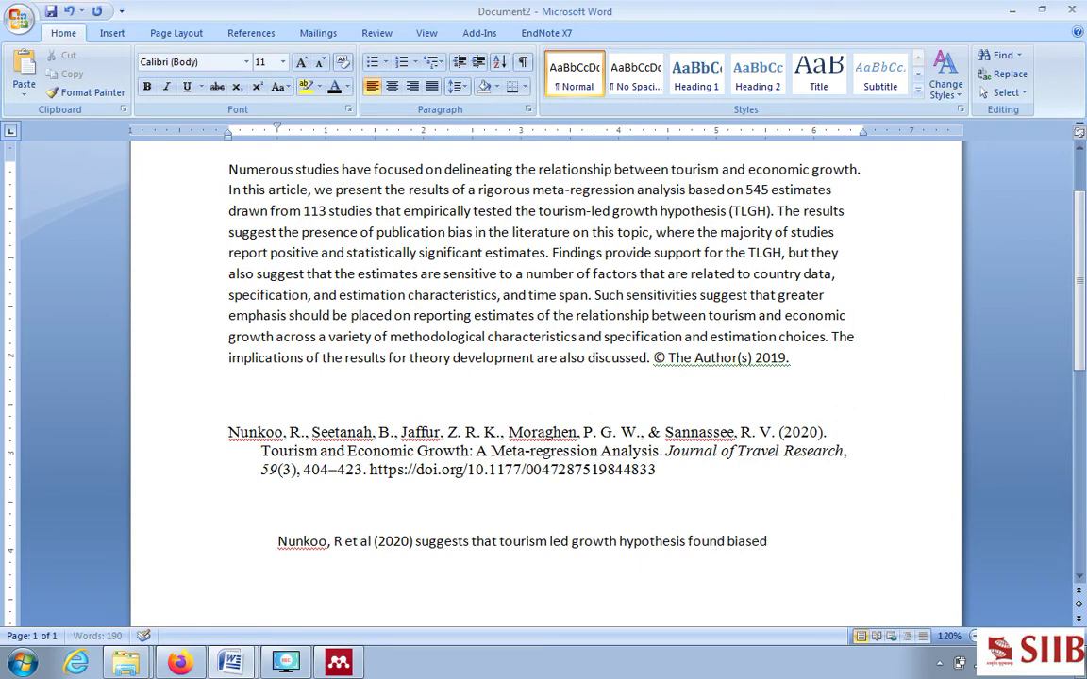
pyautogui.write(' results in this resear')
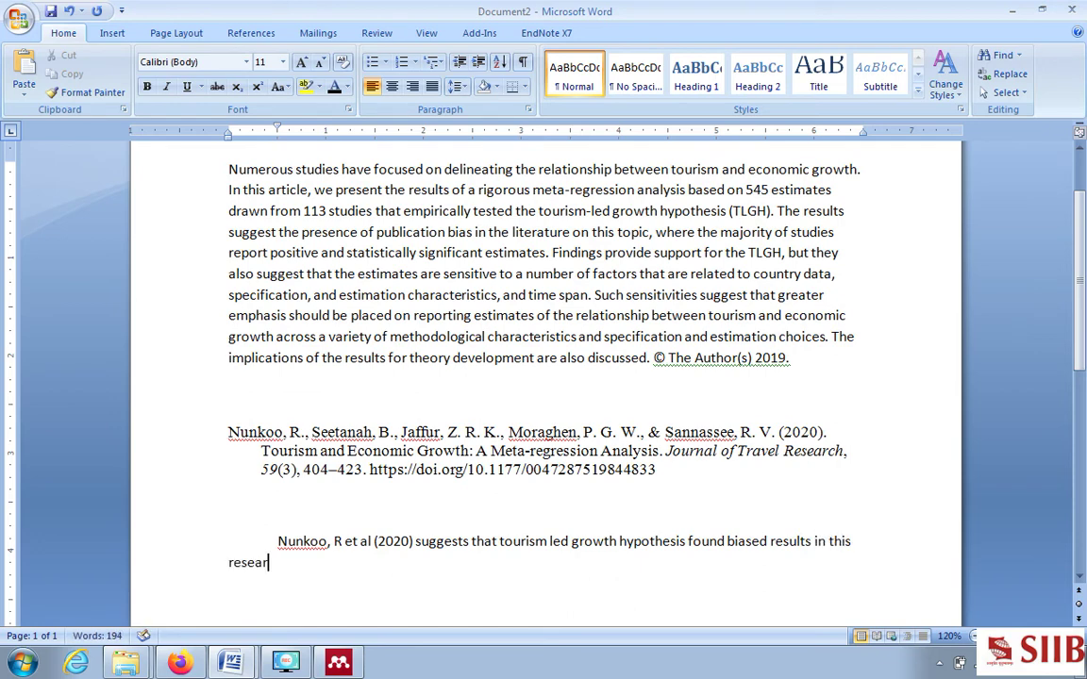
pyautogui.write('ch.')
# Step: Switch to the Scopus search results in Firefox and review the search query and the first article's entry and abstract
pyautogui.click(179, 664)
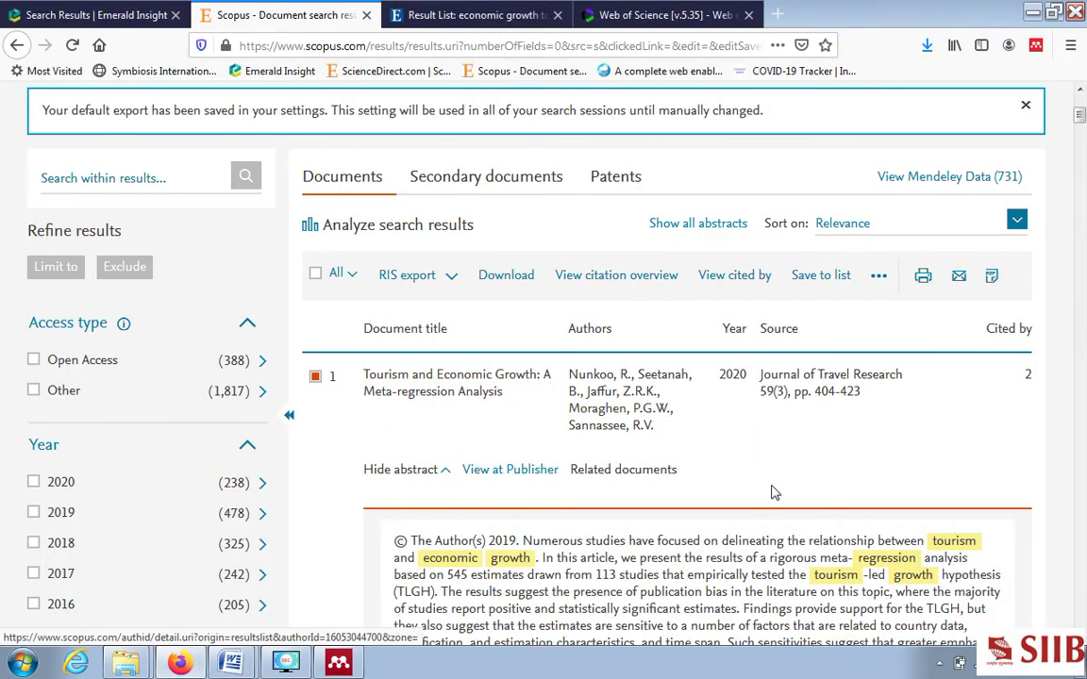
pyautogui.scroll(-3, 692, 473)
pyautogui.scroll(5, 708, 416)
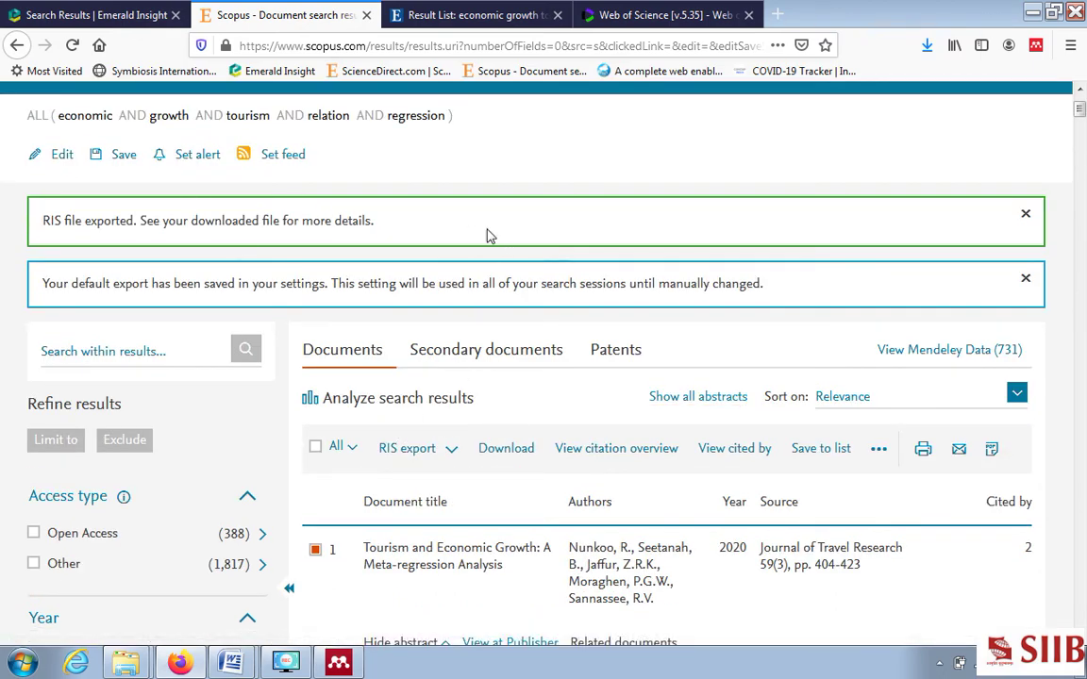
pyautogui.scroll(-4, 489, 235)
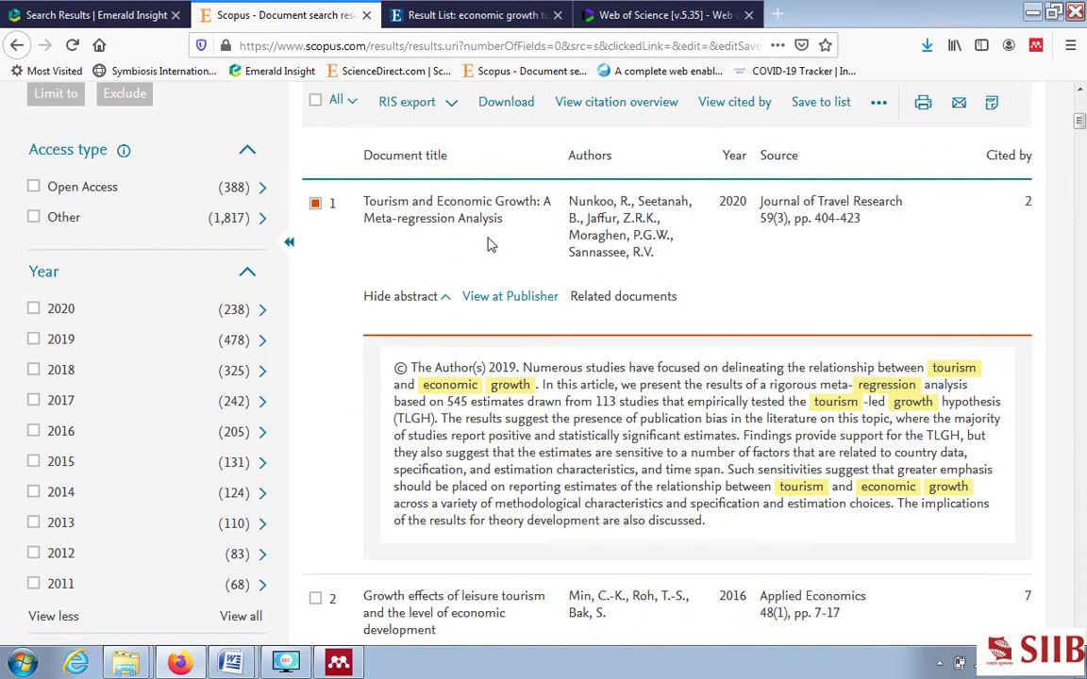
# Step: Try to limit the Scopus search results to Open Access documents
pyautogui.click(33, 189)
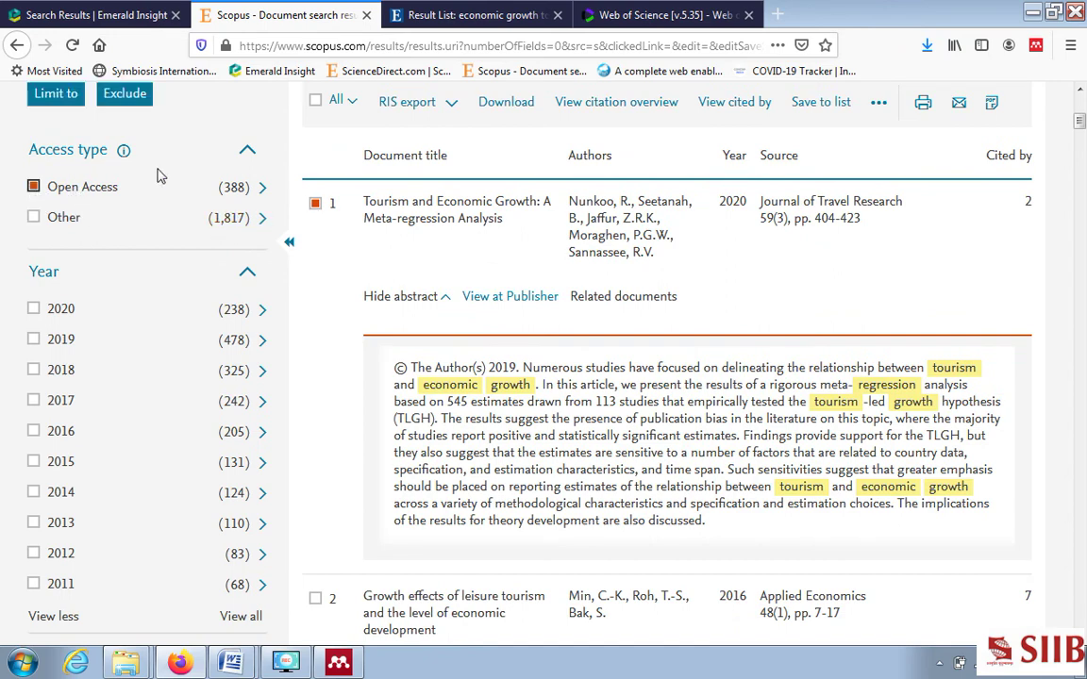
pyautogui.click(64, 90)
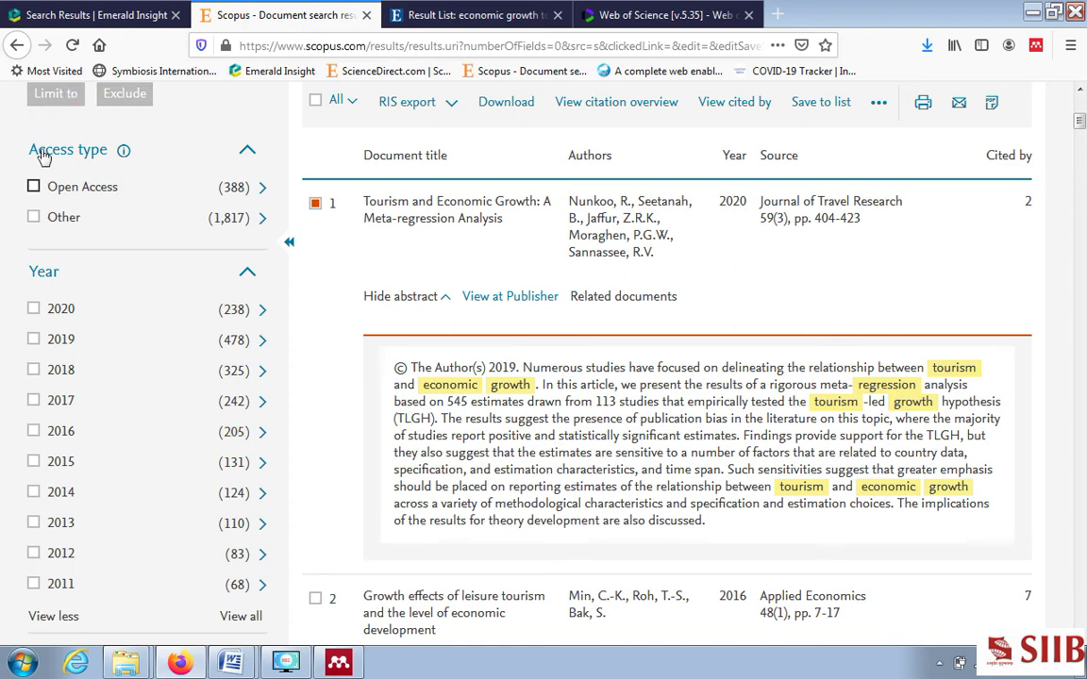
pyautogui.click(34, 188)
pyautogui.click(55, 94)
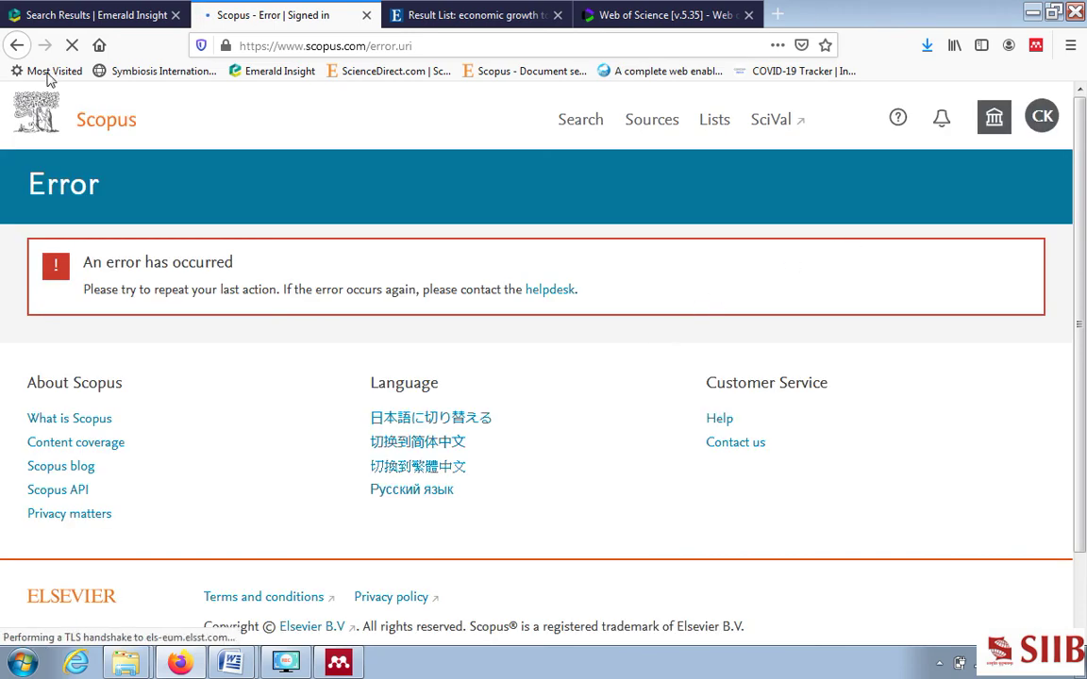
# Step: Switch to the Emerald Insight results, open the PDF of "Explaining determinants of Agri-tourism income: evidence from Italy" and review its abstract
pyautogui.click(95, 17)
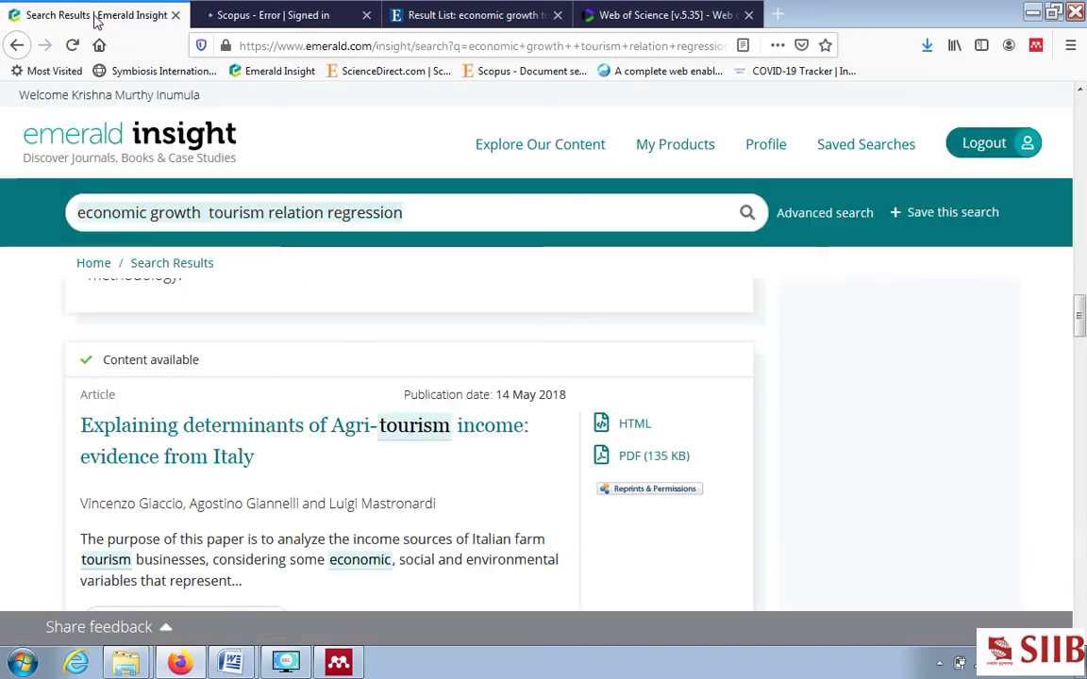
pyautogui.click(630, 459)
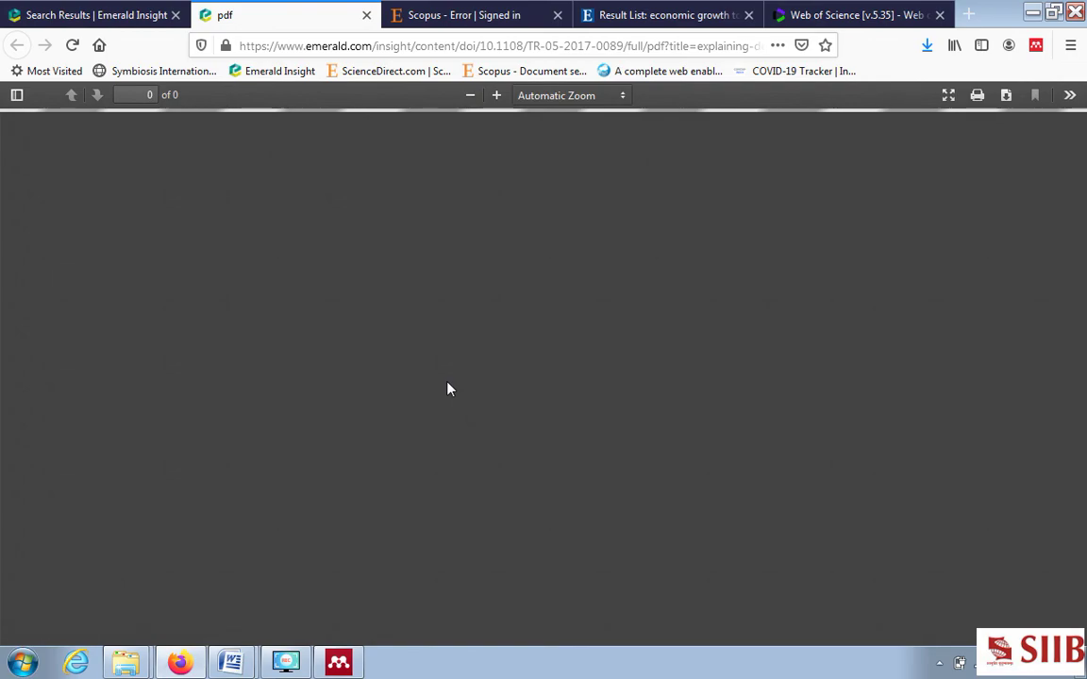
pyautogui.scroll(-3, 449, 389)
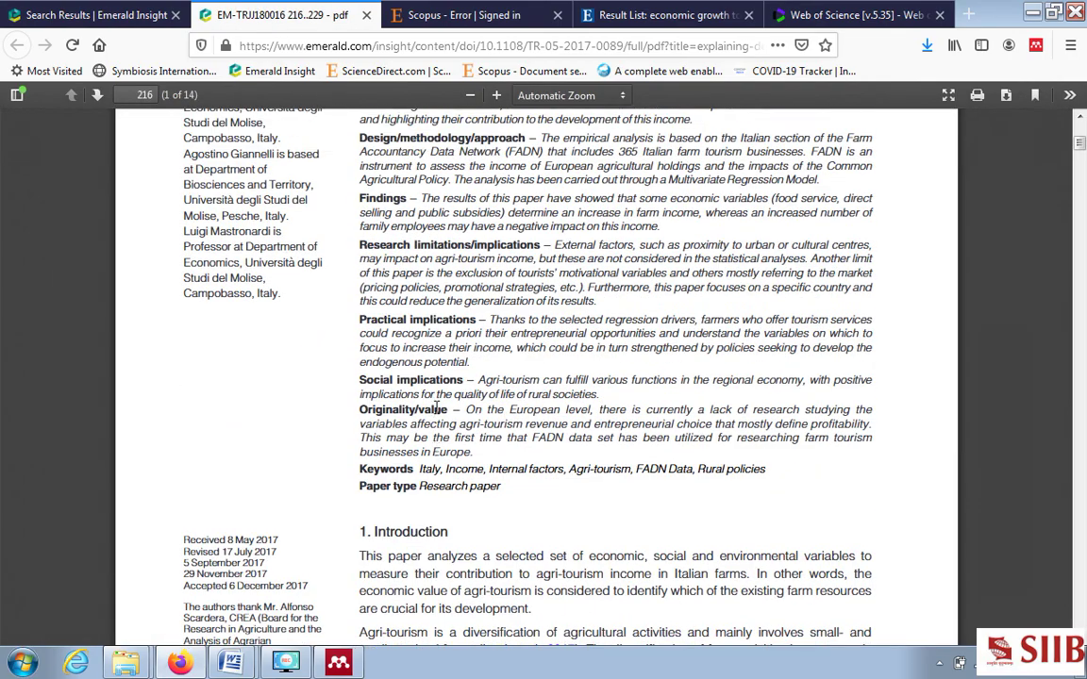
pyautogui.scroll(3, 437, 407)
pyautogui.scroll(-2, 385, 300)
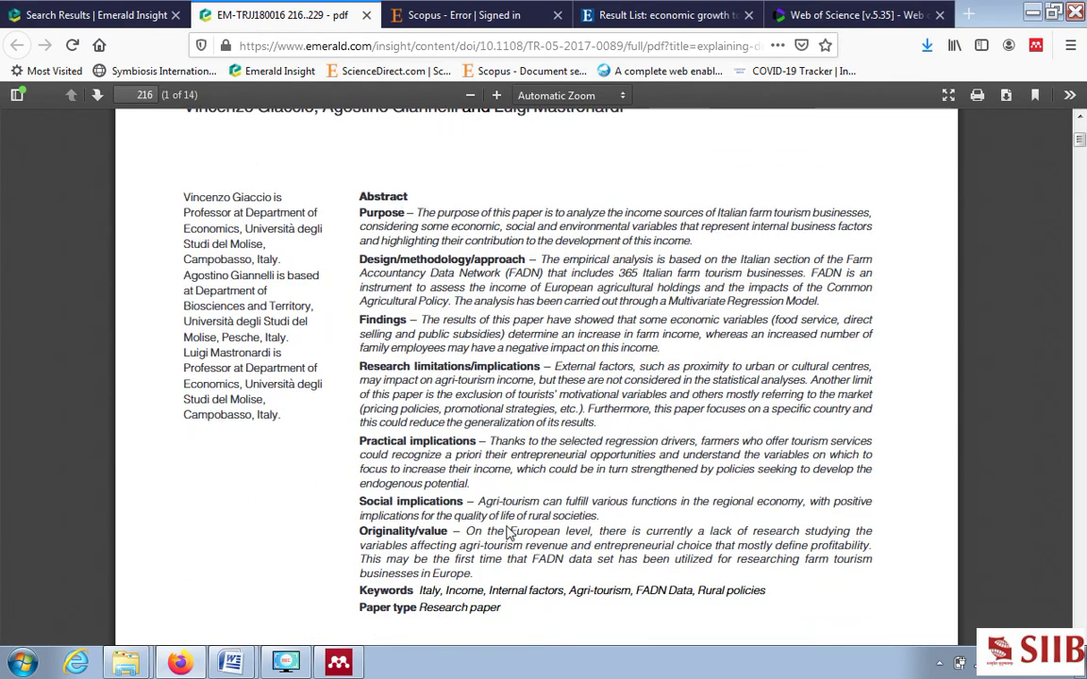
pyautogui.scroll(-3, 500, 527)
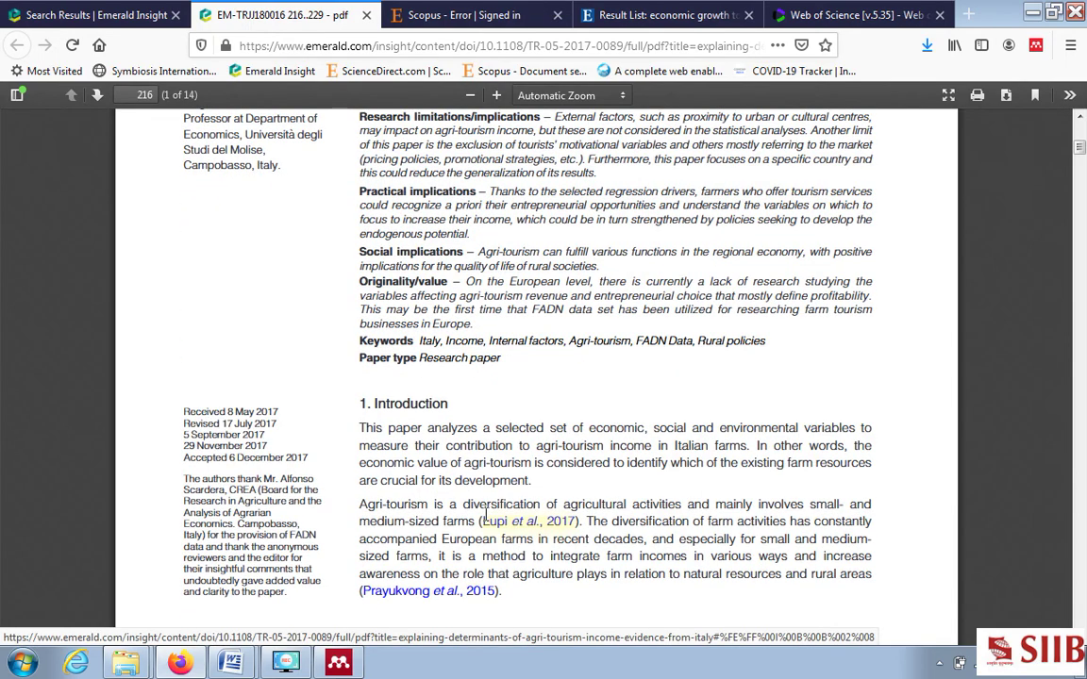
# Step: Examine the article's introduction and literature review, including how earlier studies are cited, up to the "Data set and methods" section
pyautogui.scroll(-15, 486, 514)
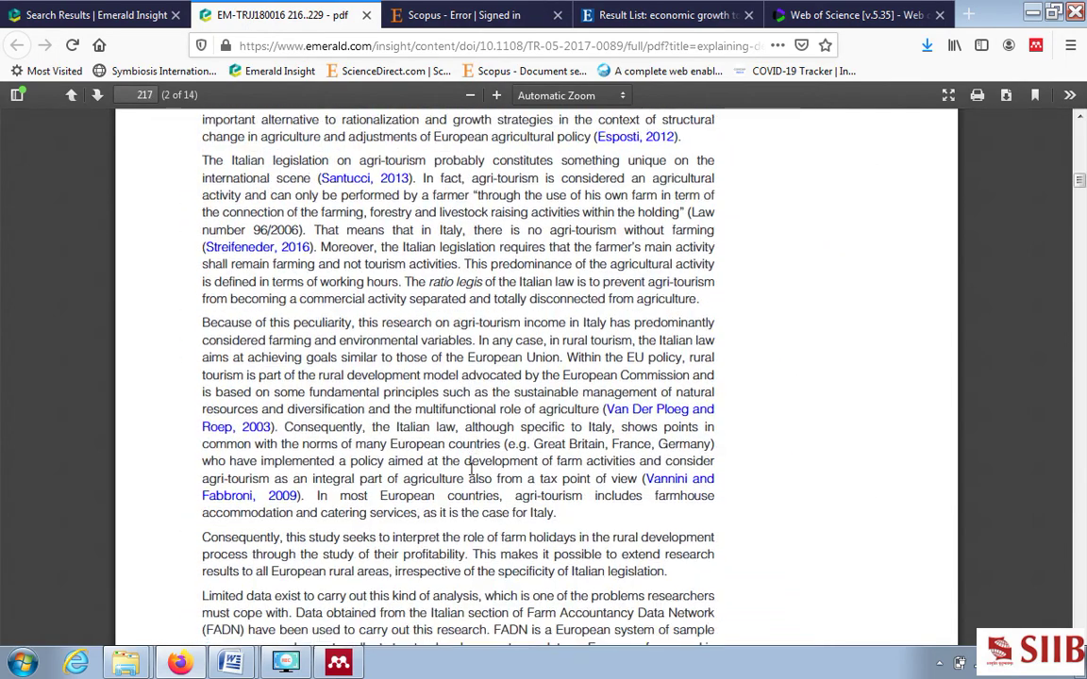
pyautogui.scroll(6, 447, 467)
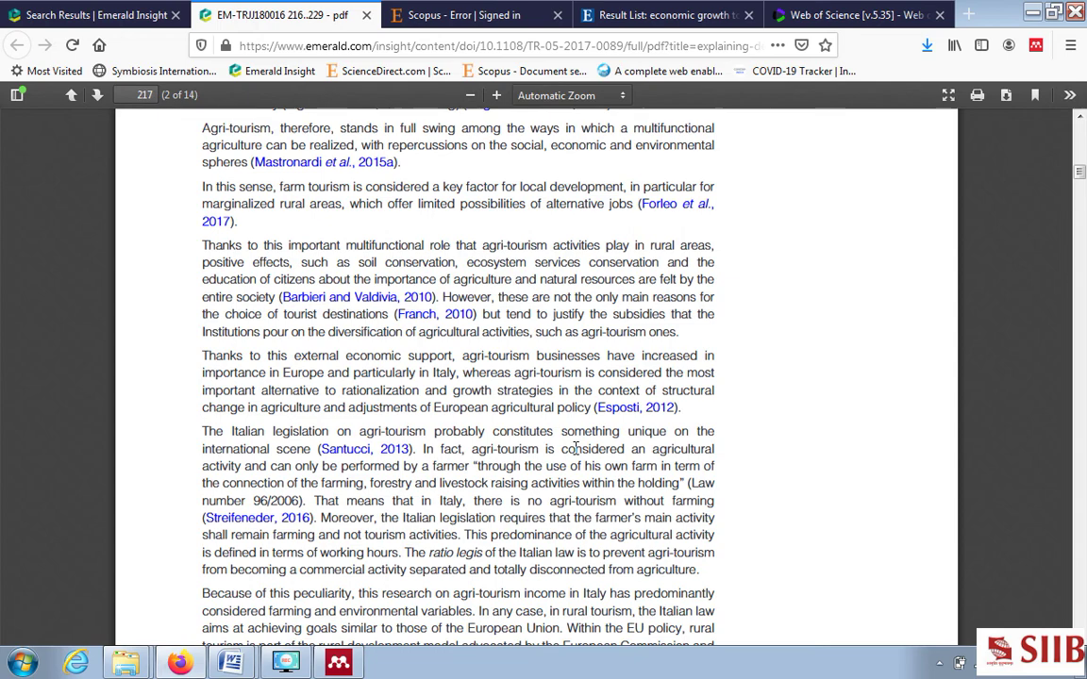
pyautogui.scroll(-3, 575, 449)
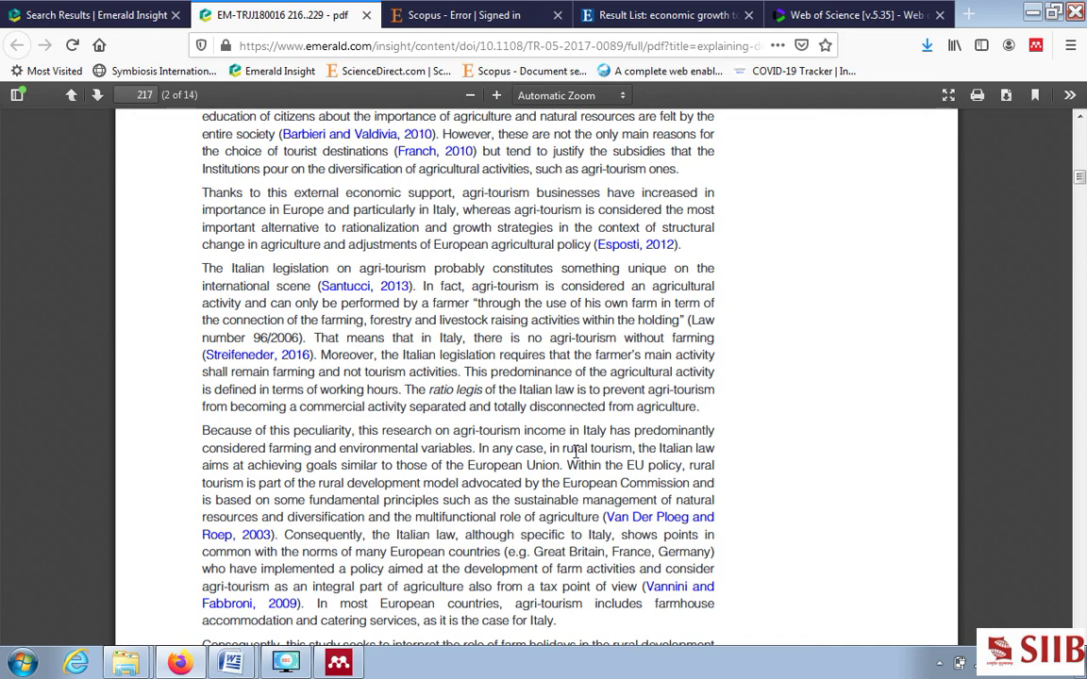
pyautogui.scroll(-5, 575, 452)
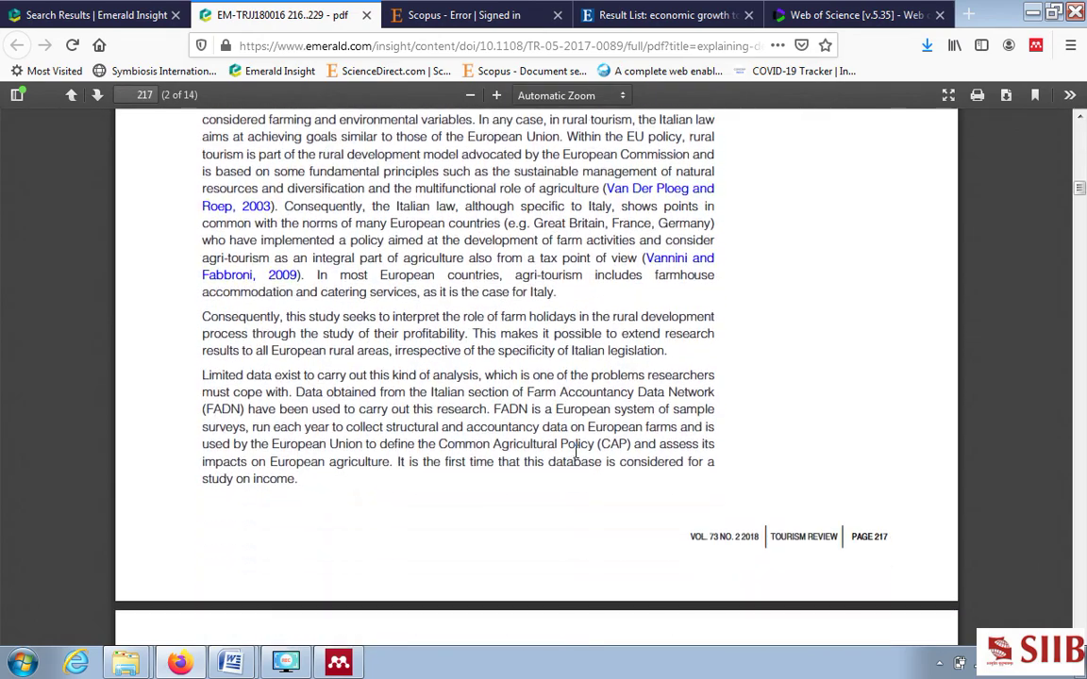
pyautogui.scroll(-5, 576, 452)
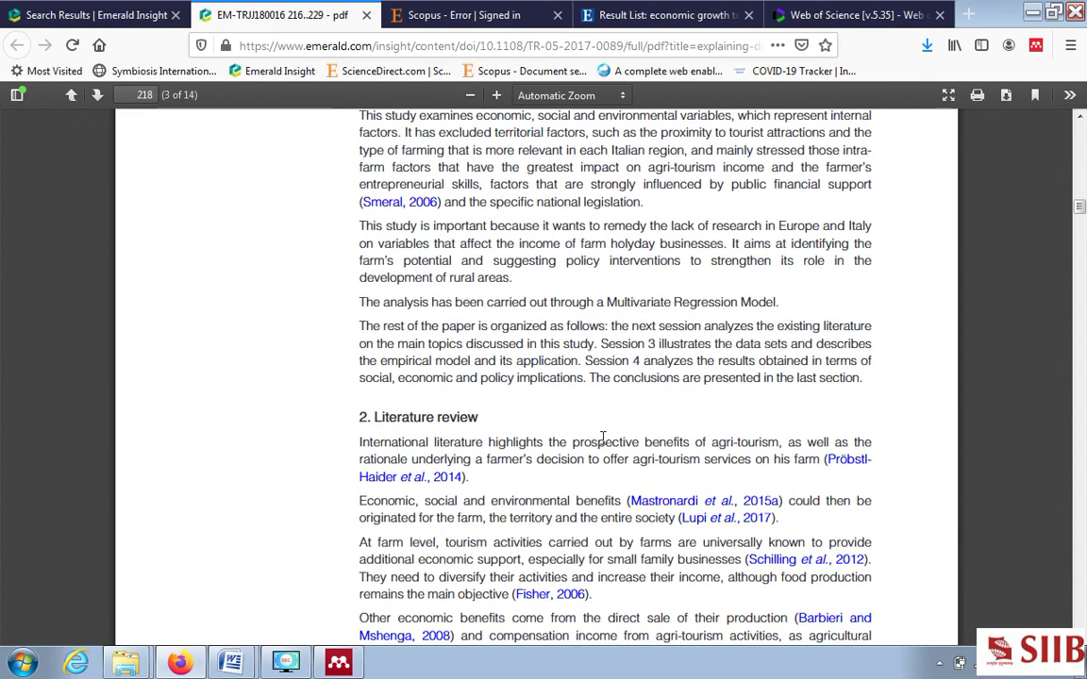
pyautogui.scroll(-2, 456, 290)
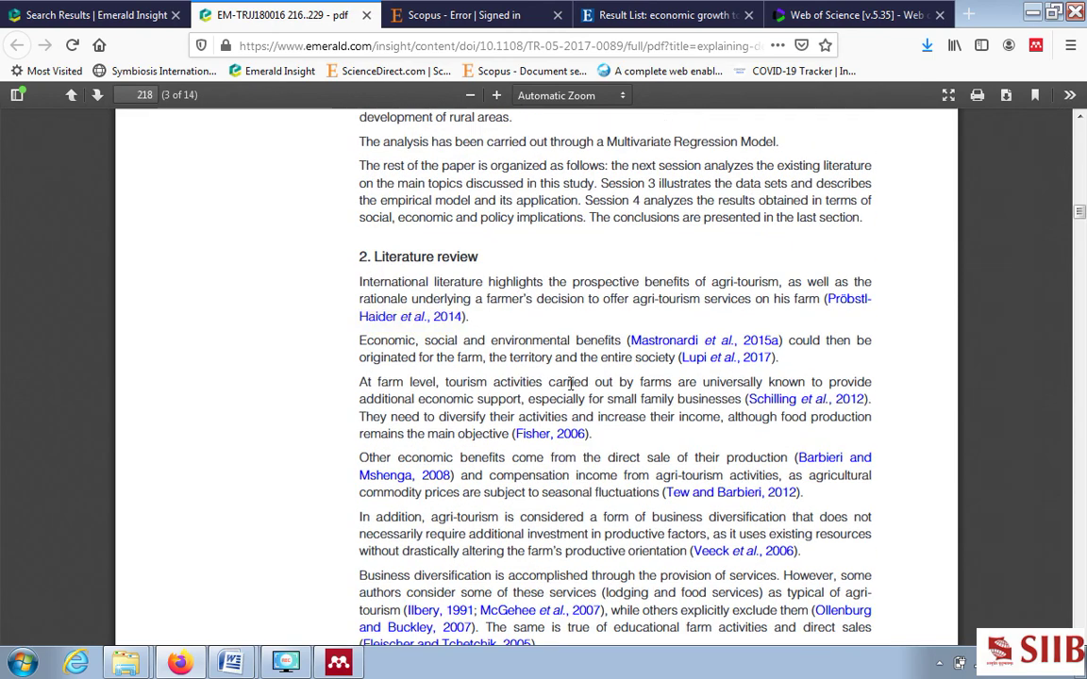
pyautogui.scroll(-2, 571, 383)
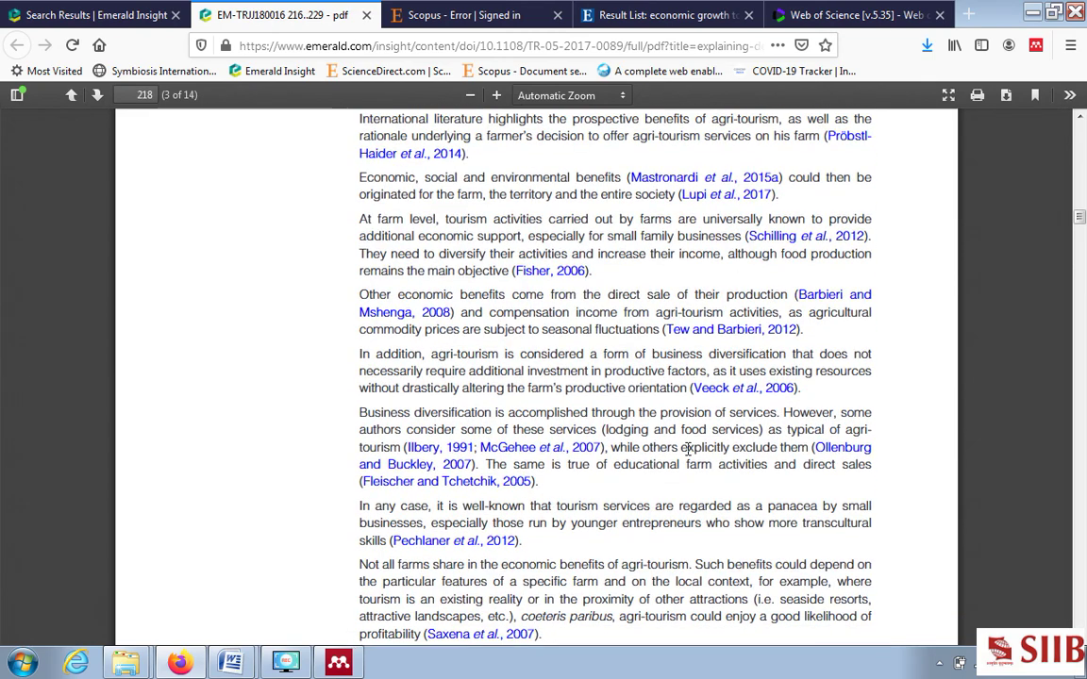
pyautogui.scroll(-2, 687, 449)
pyautogui.scroll(-2, 686, 457)
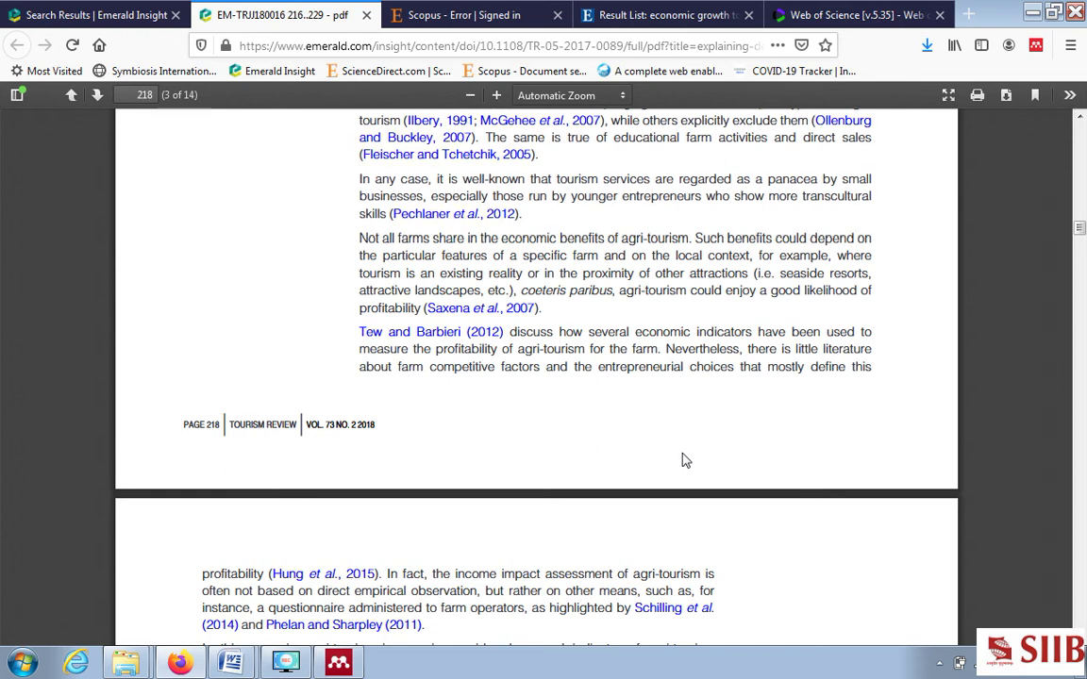
pyautogui.scroll(-2, 686, 460)
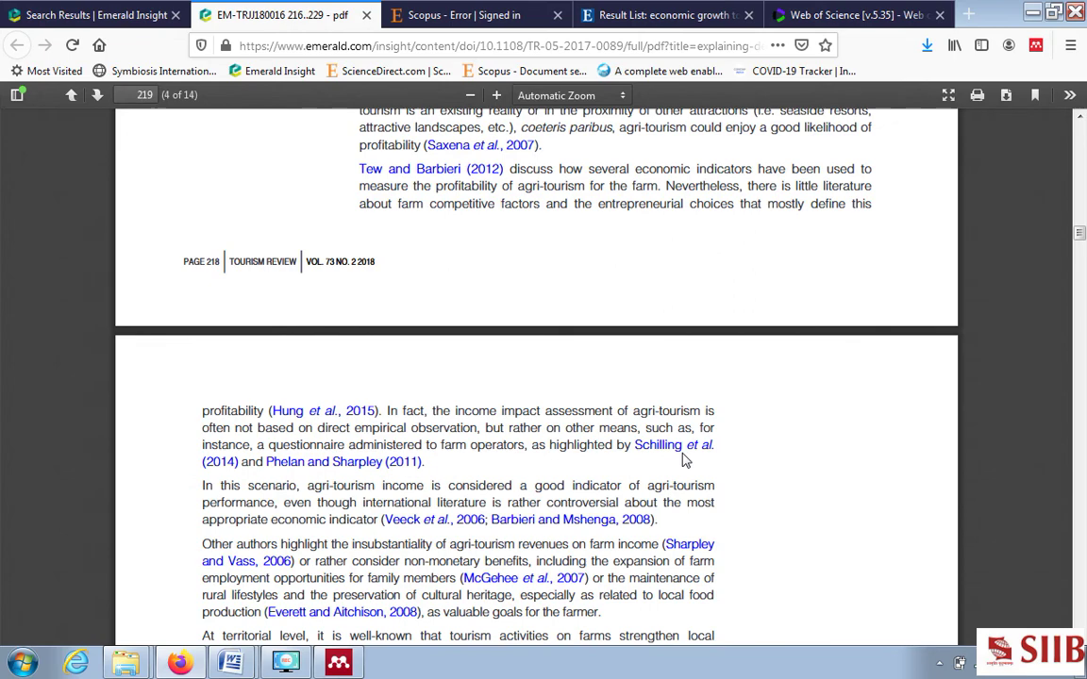
pyautogui.scroll(-4, 686, 459)
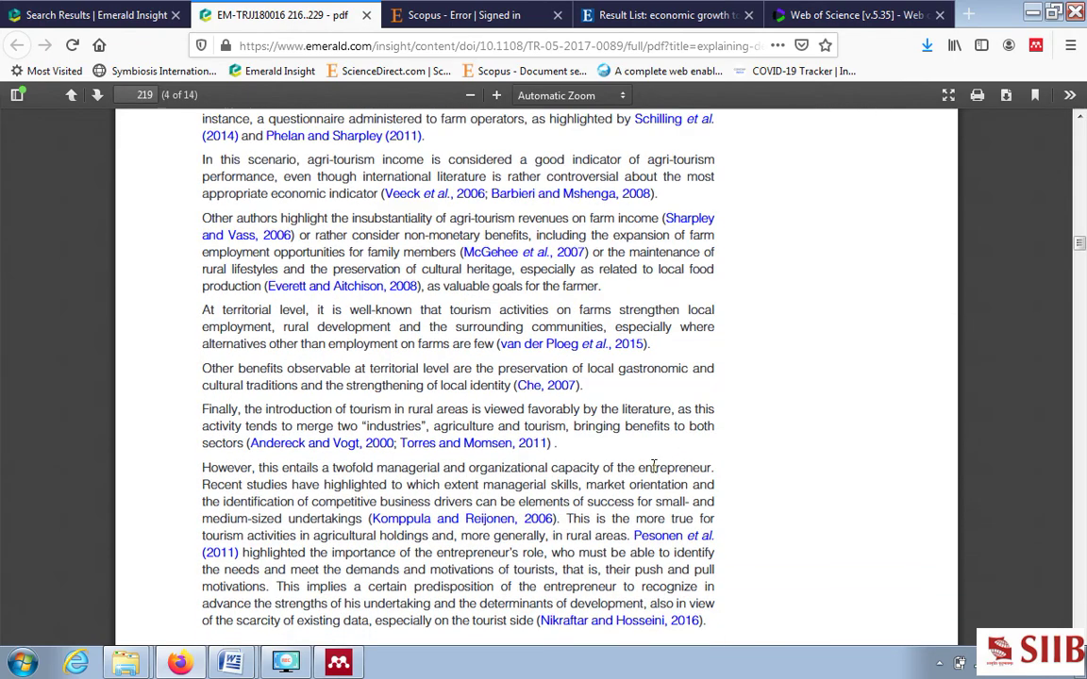
pyautogui.scroll(-4, 653, 467)
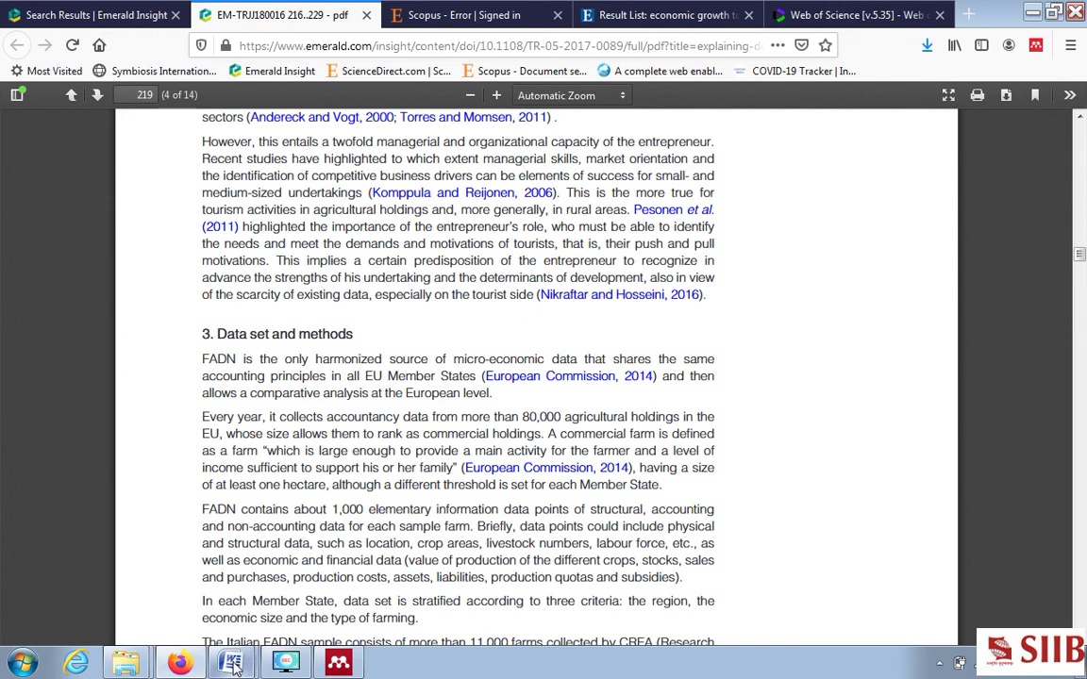
# Step: Switch to Document1 in Word to check its outline of section headings, and return to the article PDF in Firefox
pyautogui.moveTo(230, 662)
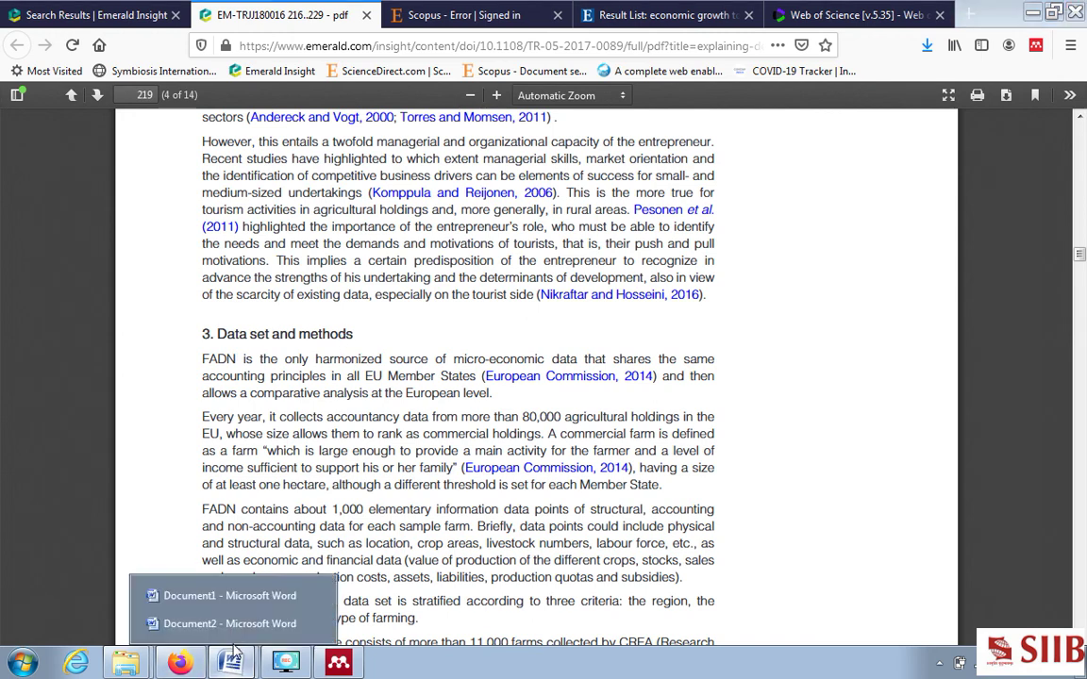
pyautogui.click(224, 596)
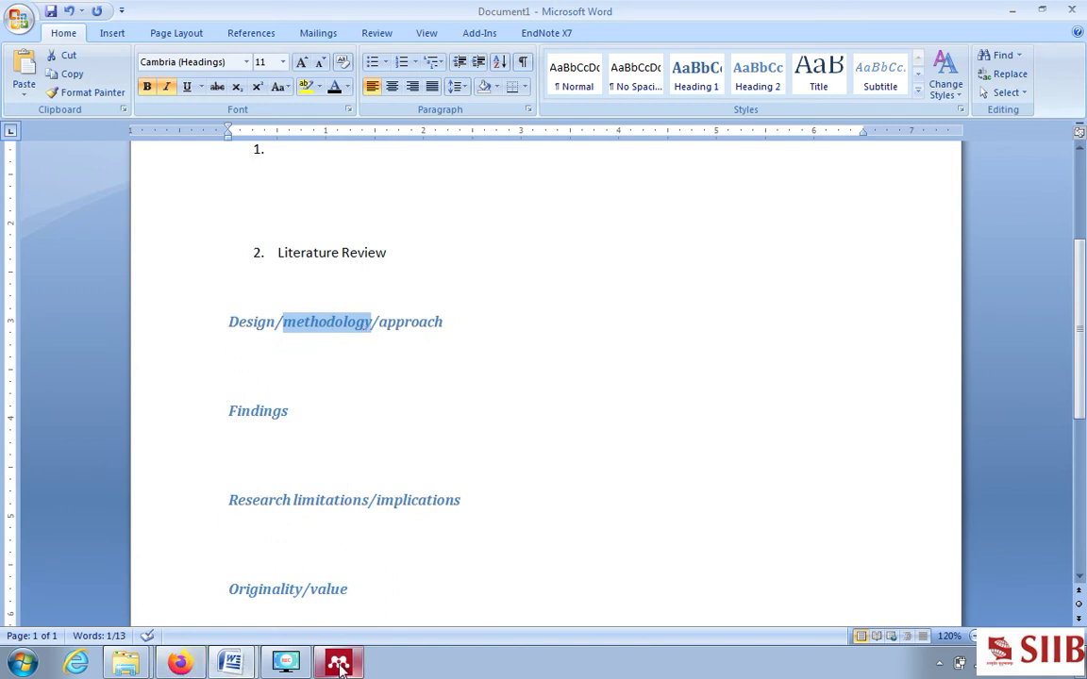
pyautogui.click(180, 661)
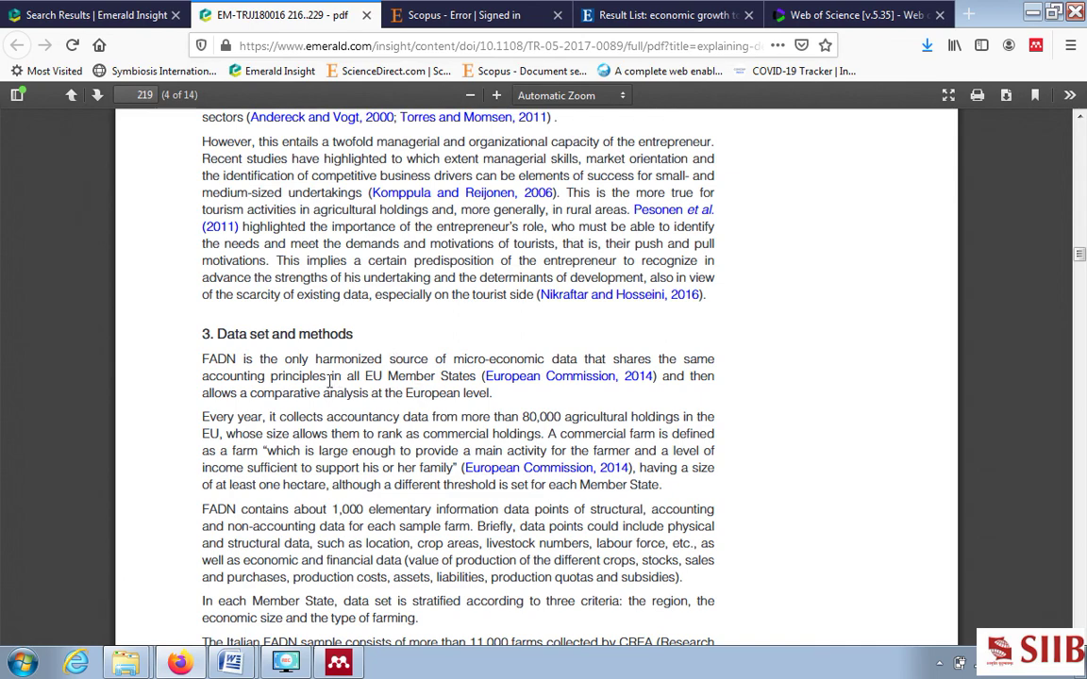
# Step: Examine the article's "Data set and methods" section, including the regression equation and the table describing the explanatory variables
pyautogui.scroll(-6, 395, 376)
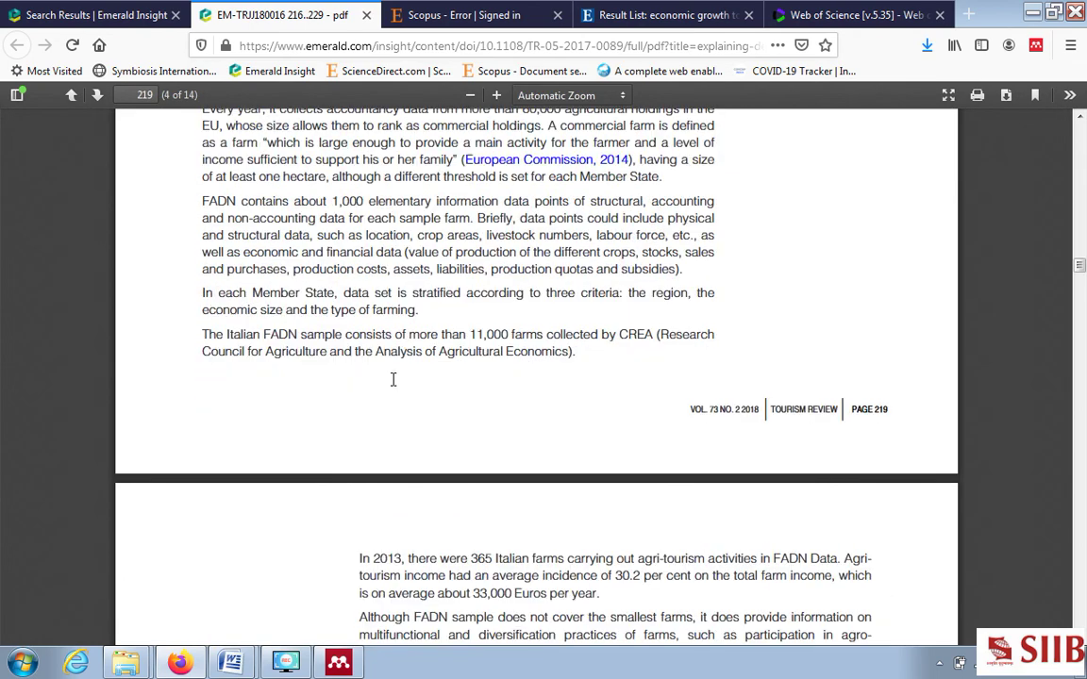
pyautogui.scroll(-3, 393, 380)
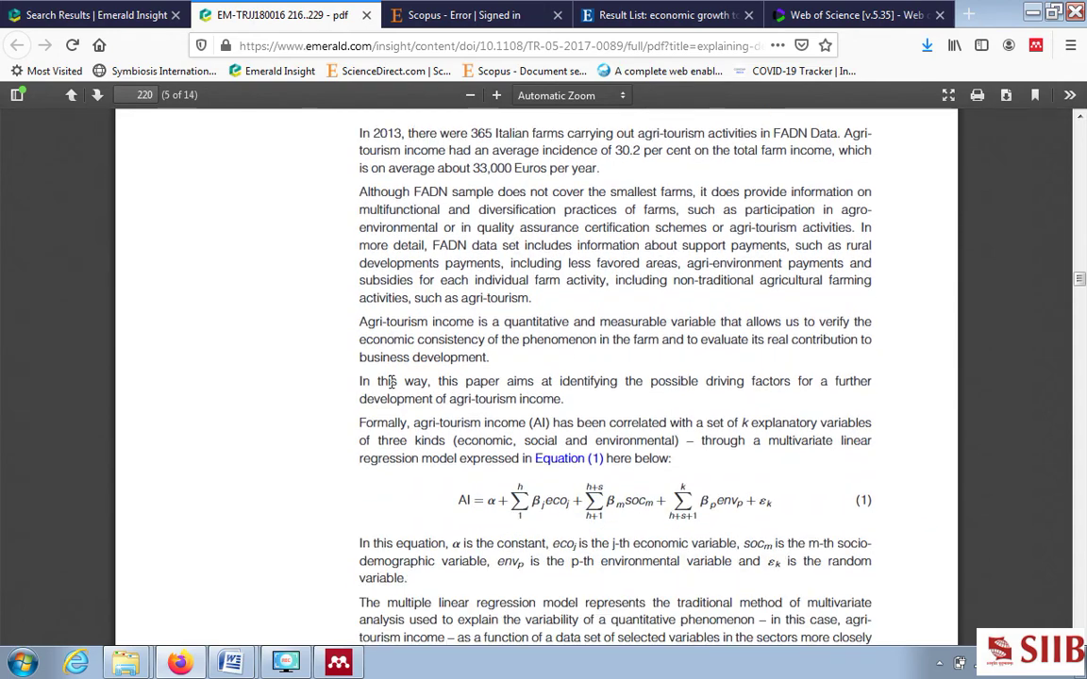
pyautogui.scroll(-3, 391, 381)
pyautogui.scroll(-5, 434, 416)
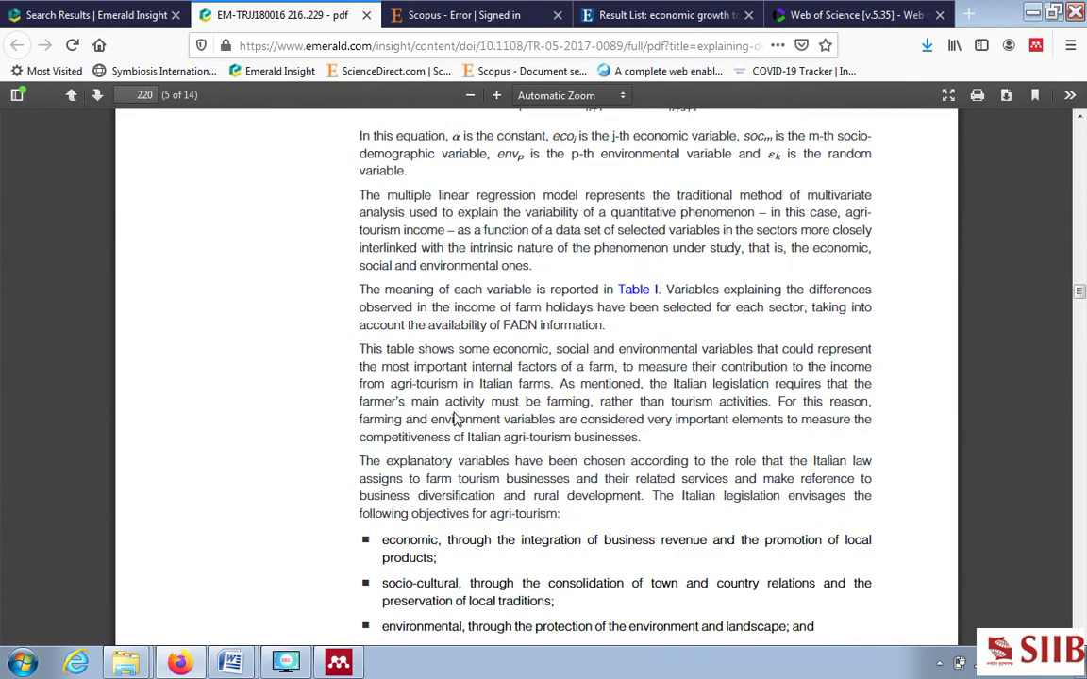
pyautogui.scroll(-7, 451, 418)
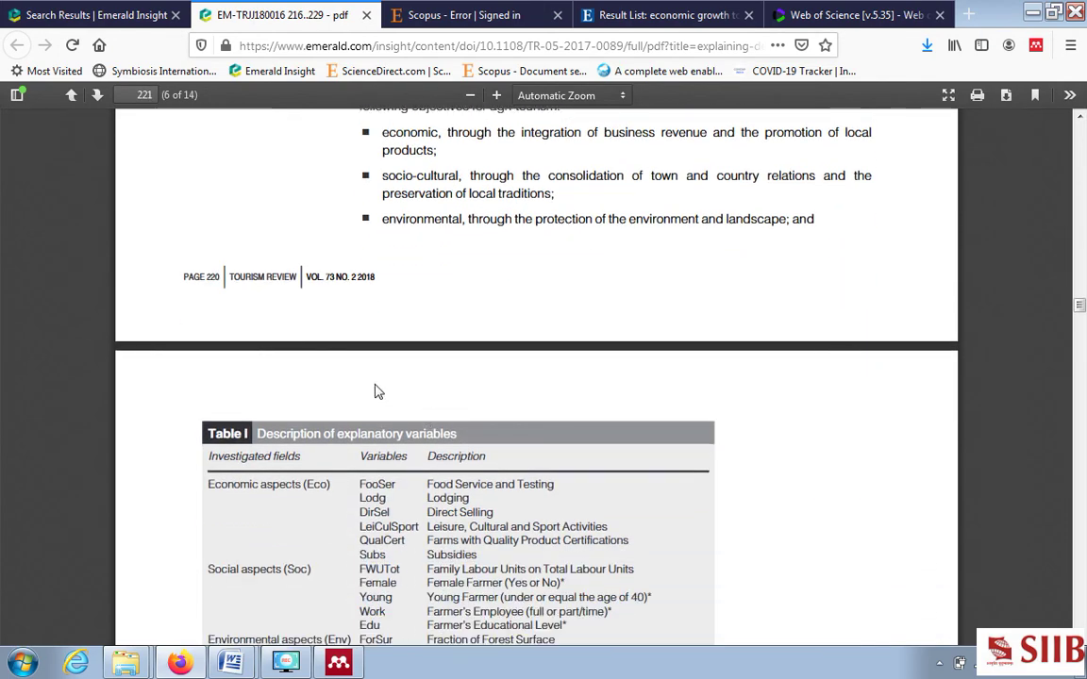
pyautogui.scroll(-6, 375, 391)
pyautogui.scroll(-4, 432, 364)
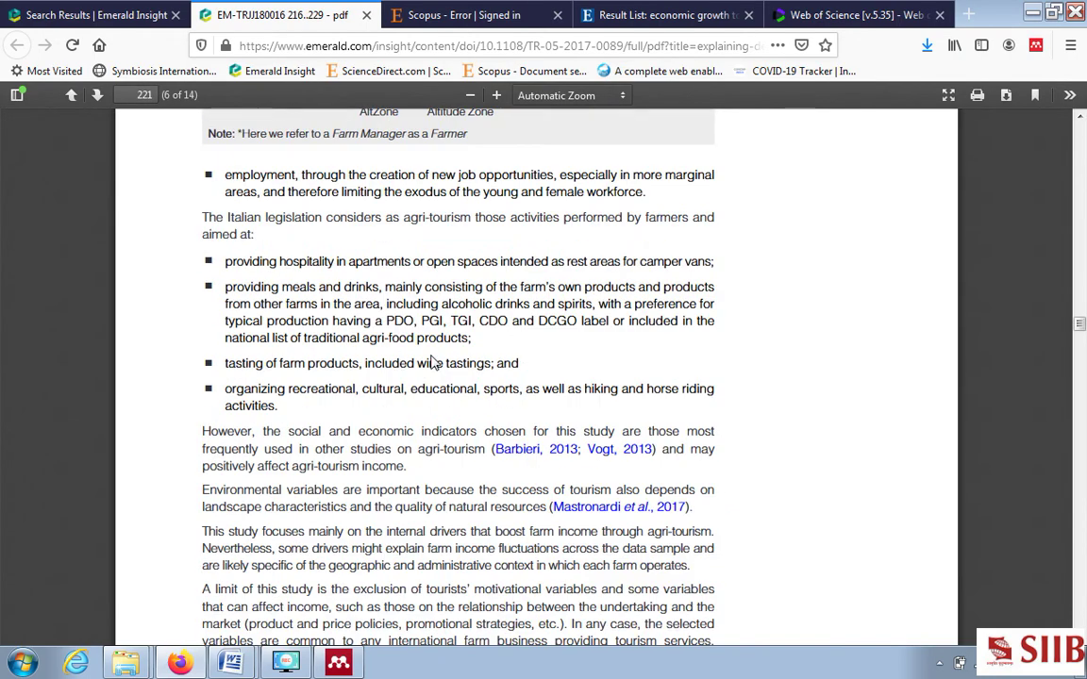
# Step: Examine the article's "Results and discussion" section, including the model fitness, overall significance and coefficient estimate tables
pyautogui.scroll(-10, 434, 364)
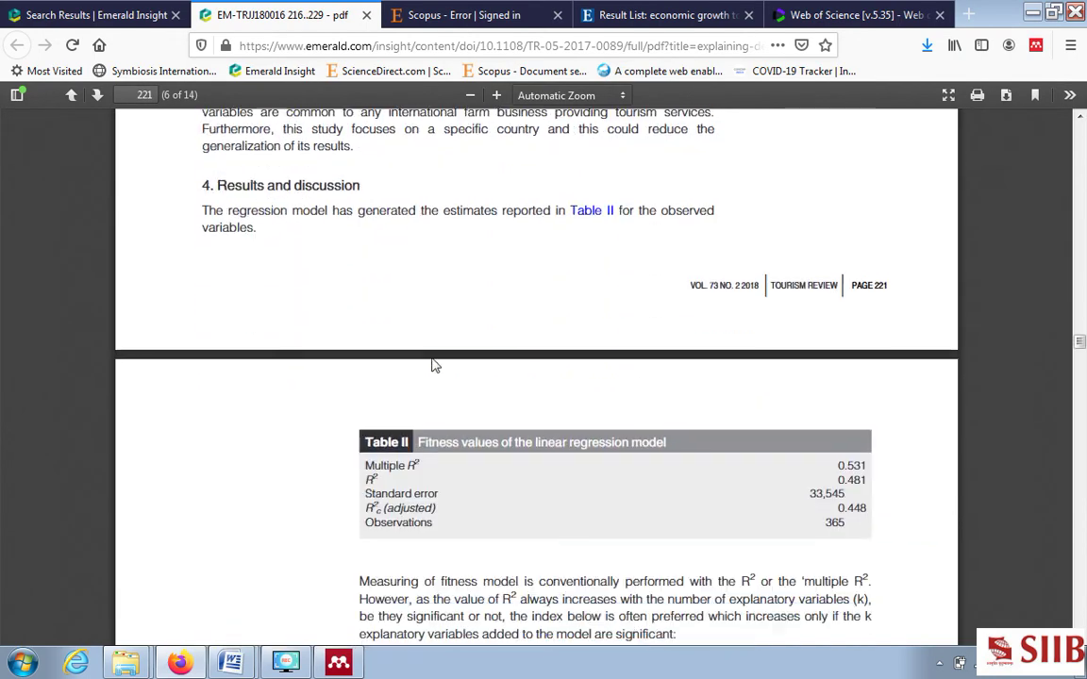
pyautogui.scroll(5, 435, 365)
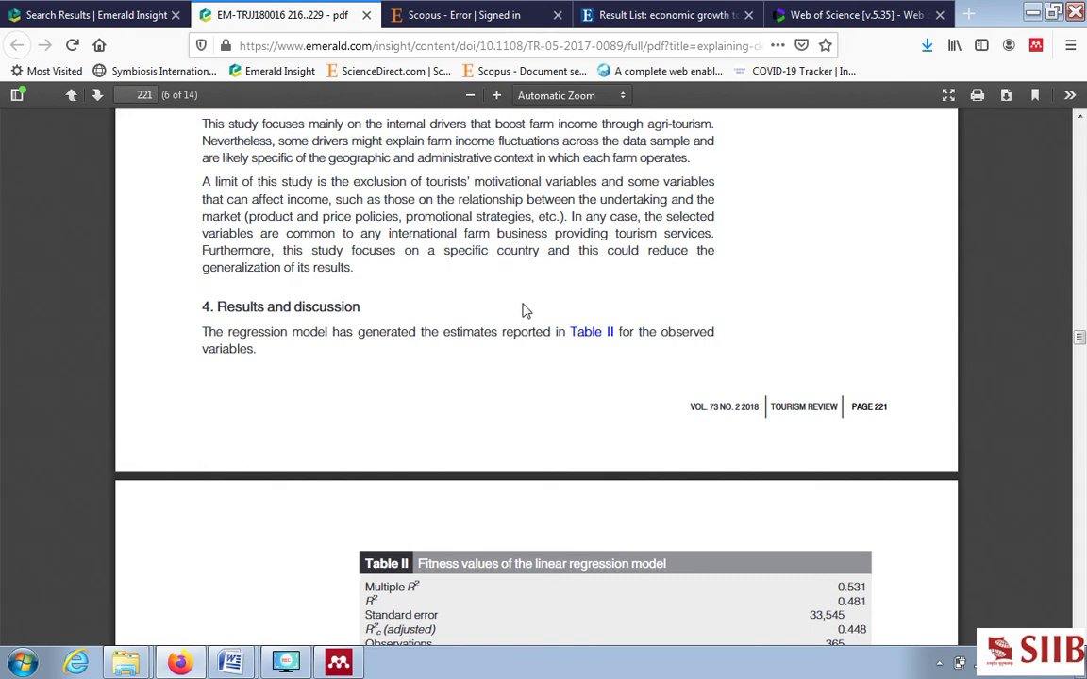
pyautogui.scroll(2, 520, 283)
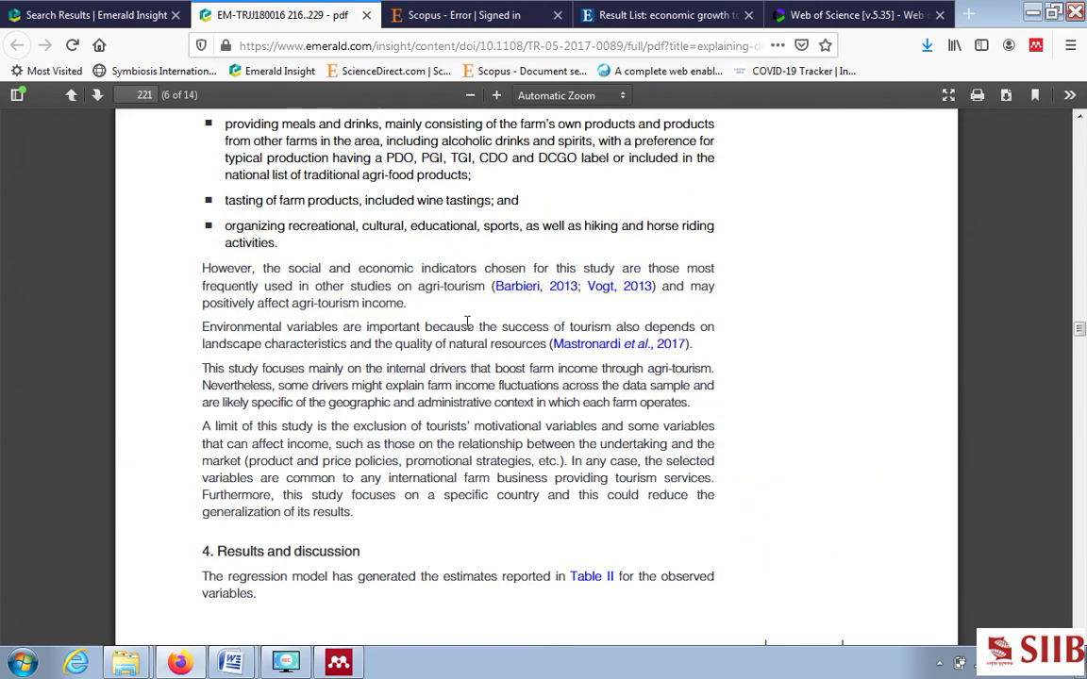
pyautogui.scroll(-3, 468, 326)
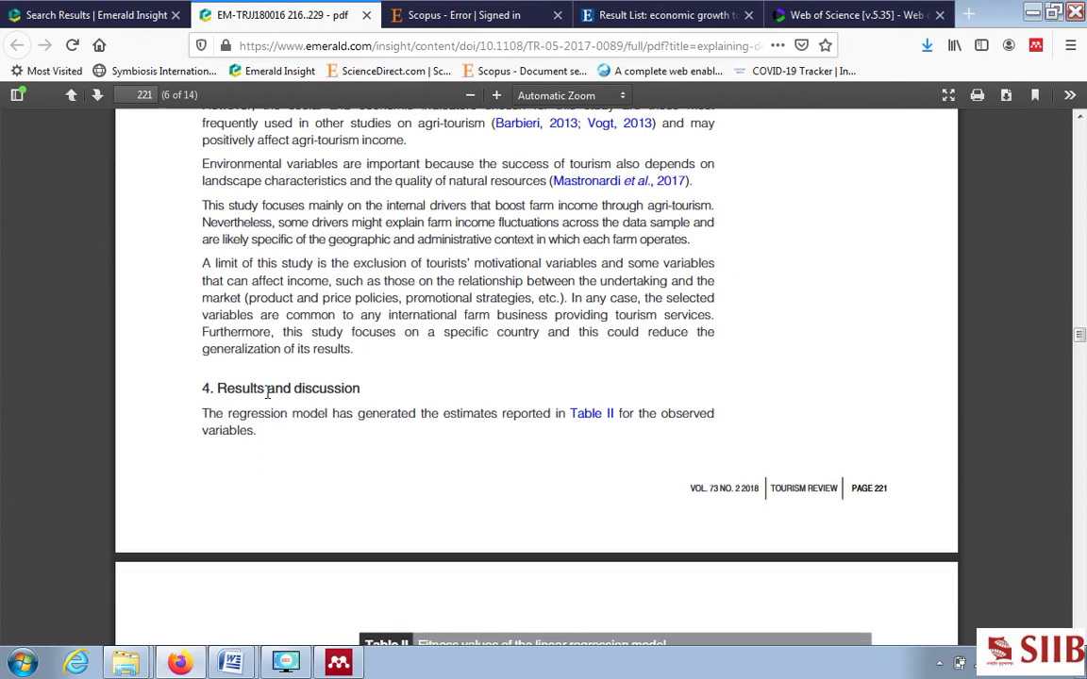
pyautogui.scroll(-9, 374, 416)
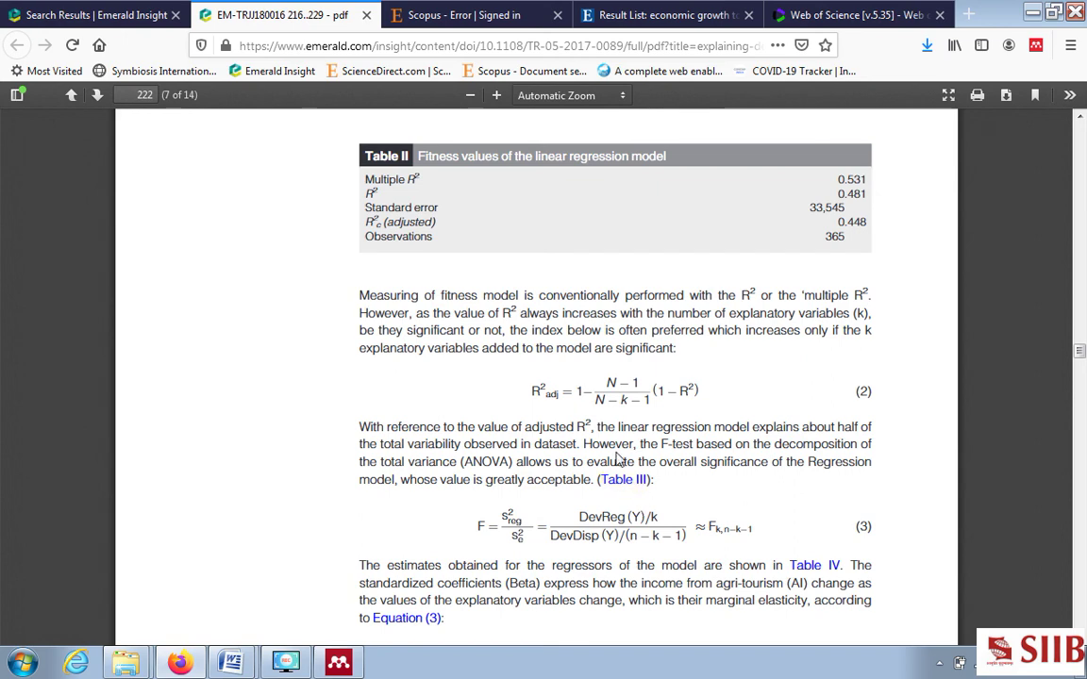
pyautogui.scroll(-5, 595, 461)
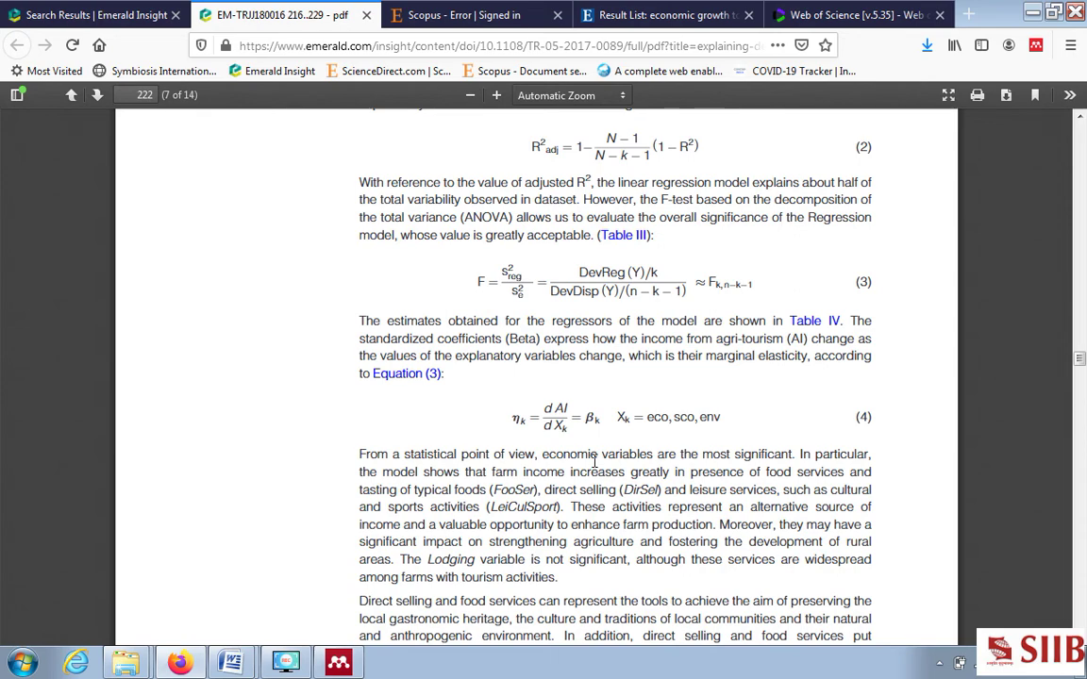
pyautogui.scroll(-5, 594, 461)
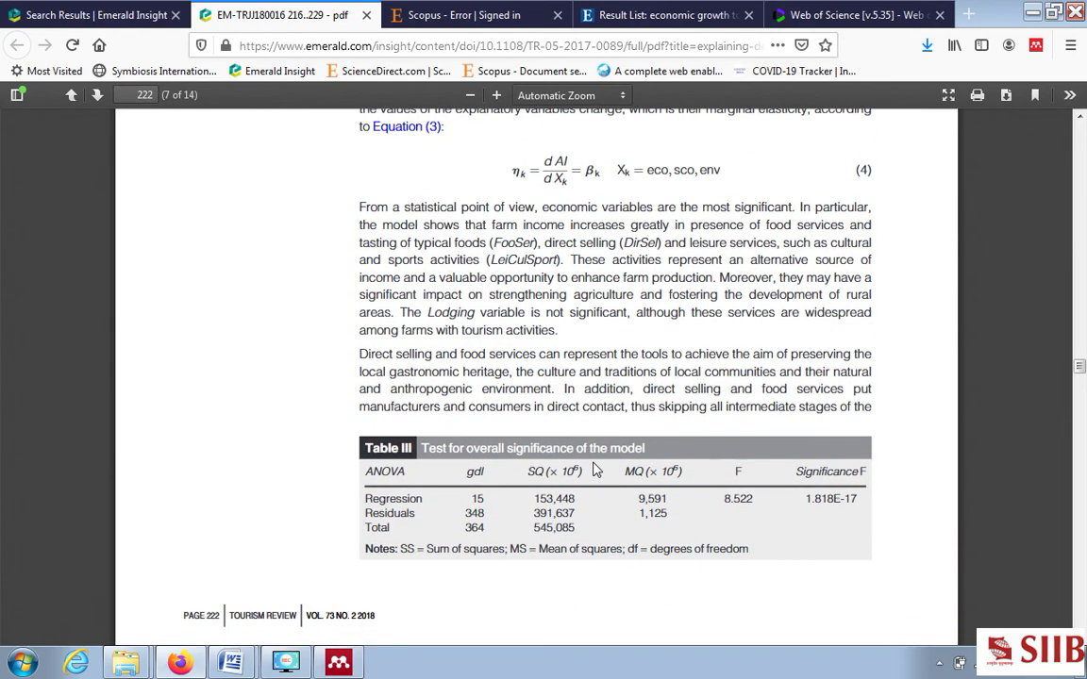
pyautogui.scroll(-3, 595, 470)
pyautogui.scroll(-10, 595, 469)
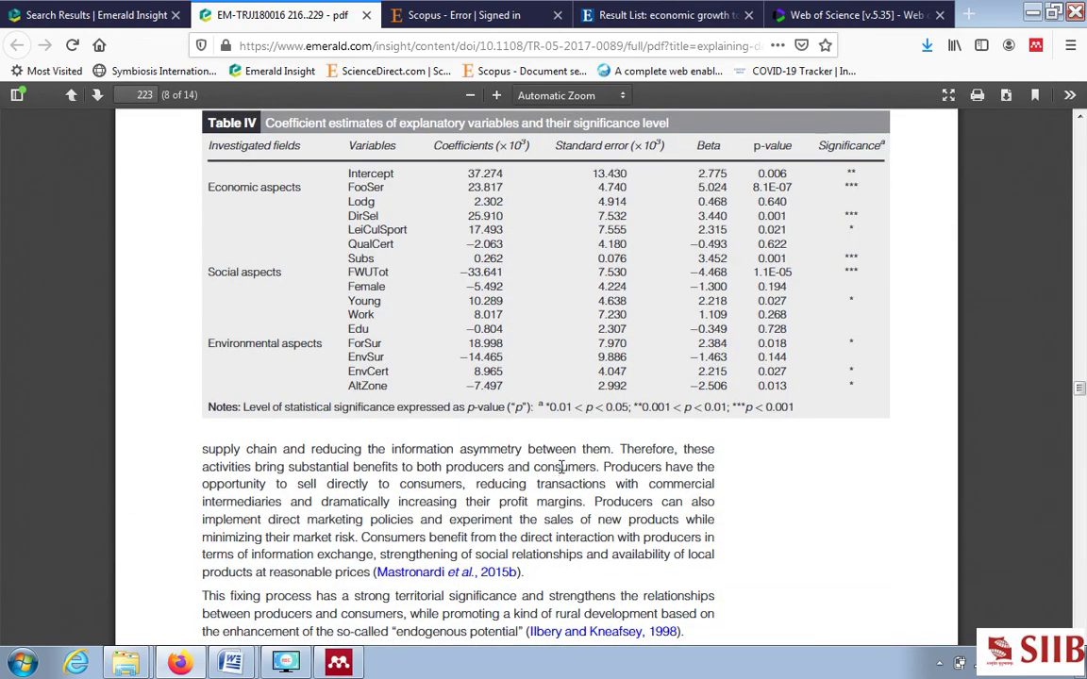
# Step: Examine the discussion of the regression results after Table IV, through to the start of the "5. Conclusions" section
pyautogui.scroll(-10, 570, 462)
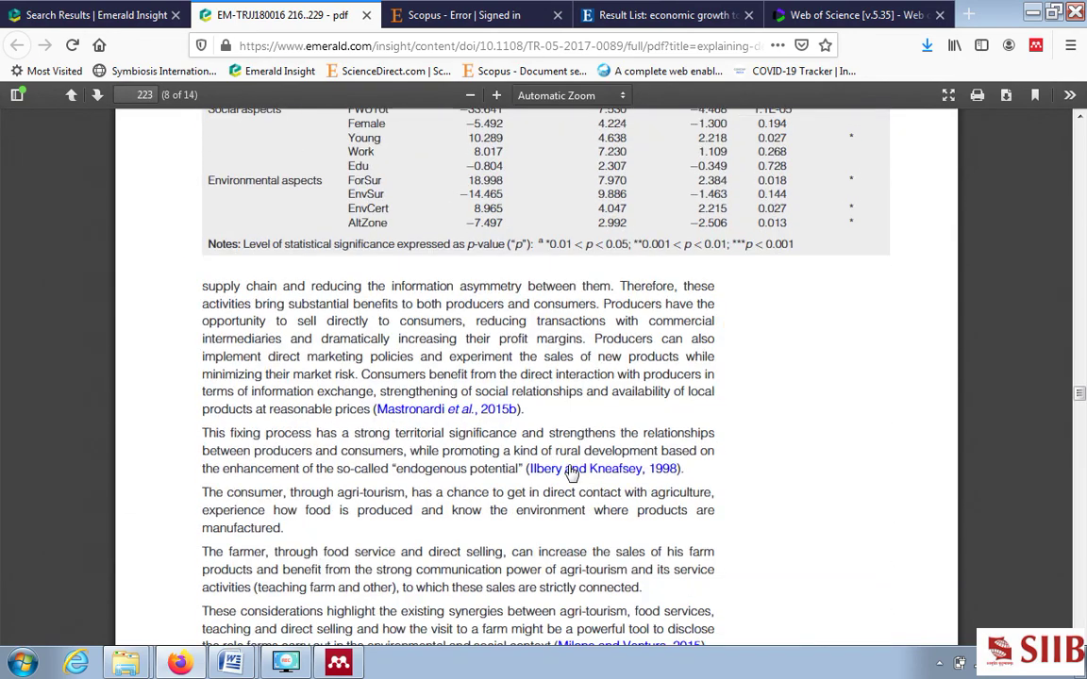
pyautogui.scroll(-15, 573, 476)
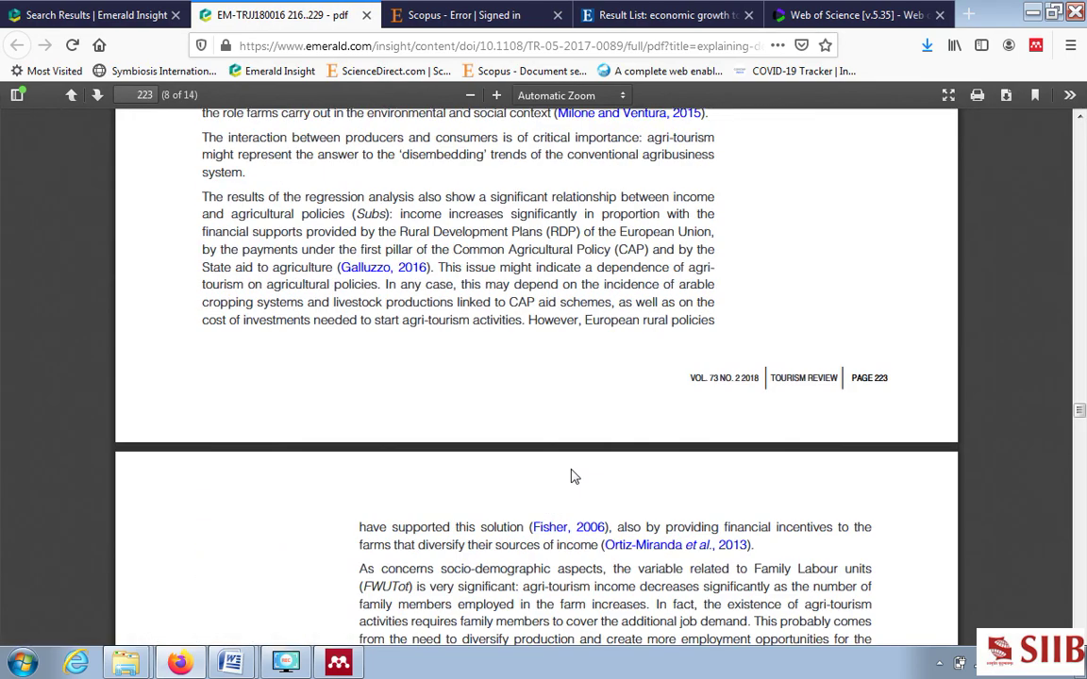
pyautogui.scroll(-11, 578, 481)
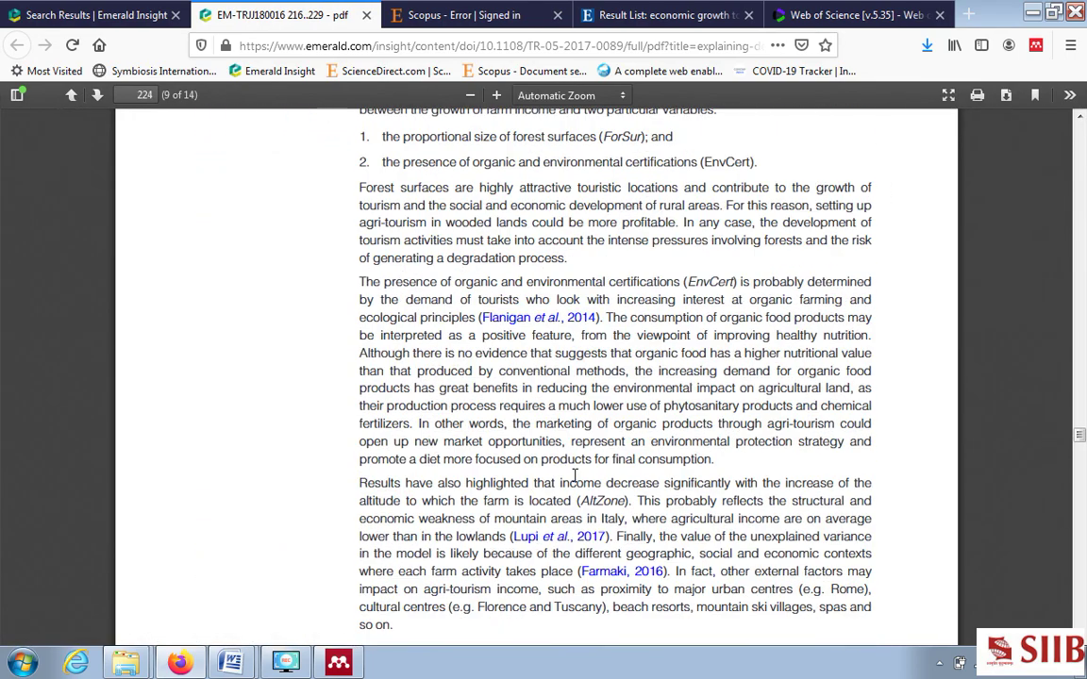
pyautogui.scroll(-4, 503, 415)
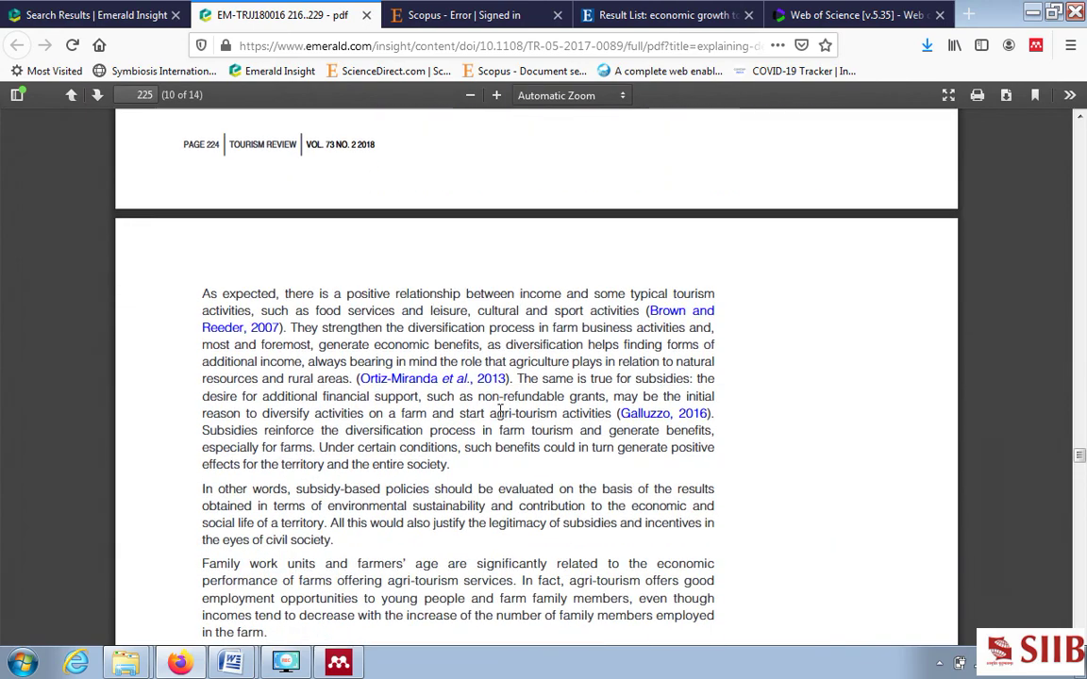
pyautogui.scroll(9, 497, 412)
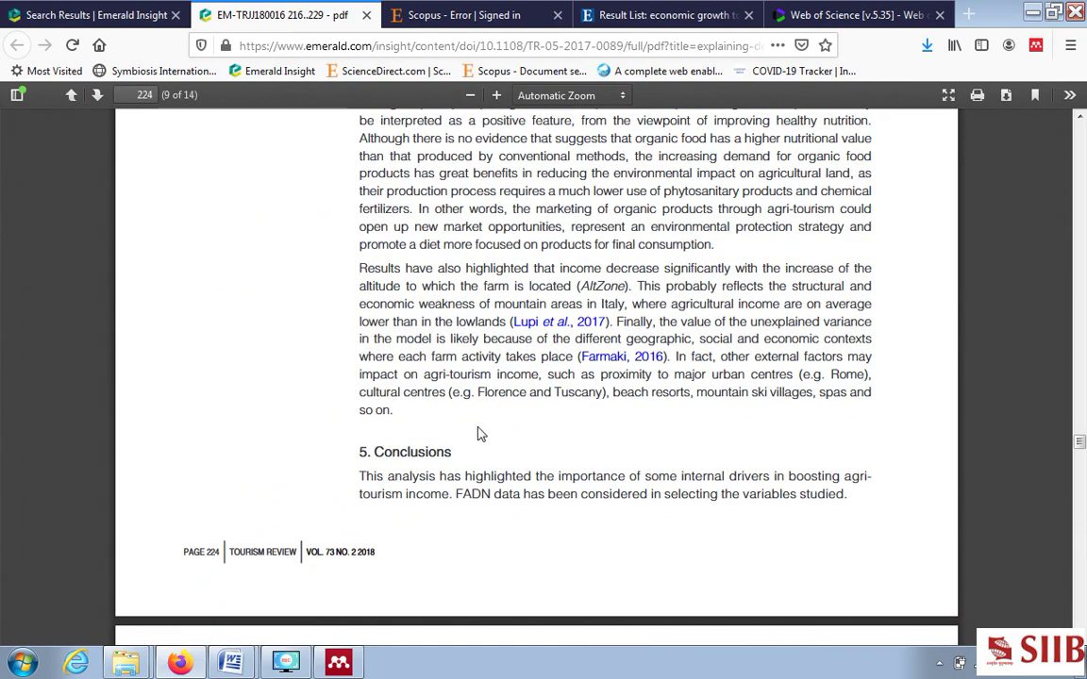
pyautogui.scroll(-2, 481, 436)
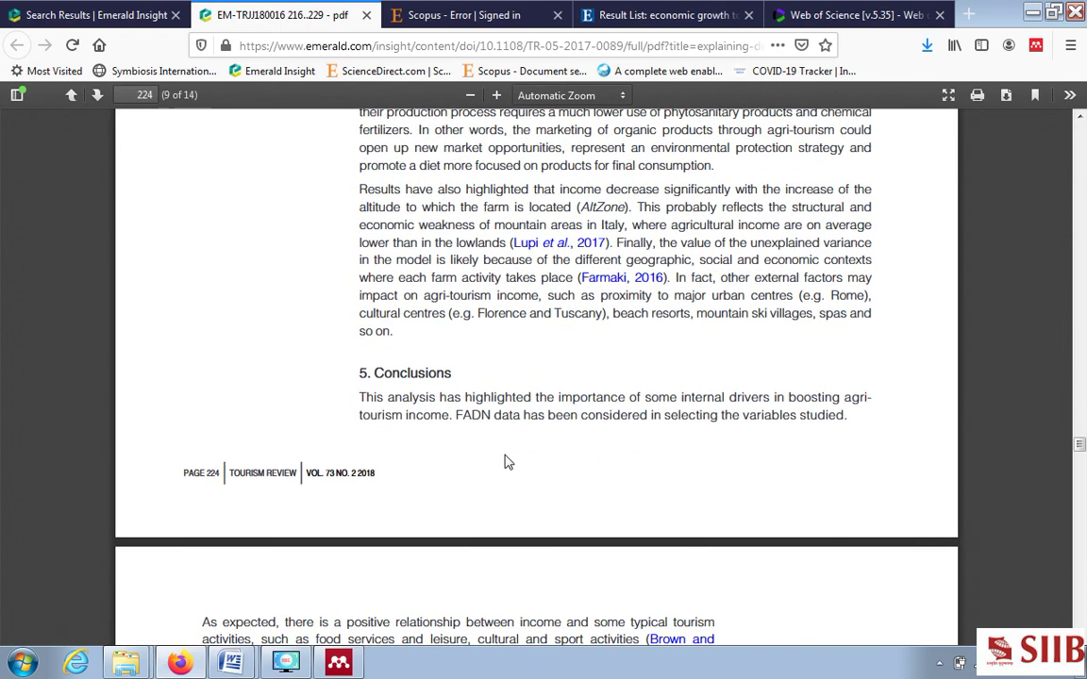
# Step: Review the article's overall structure, going back to the abstract on the first page and through to the last page
pyautogui.scroll(8, 505, 459)
pyautogui.scroll(10, 501, 434)
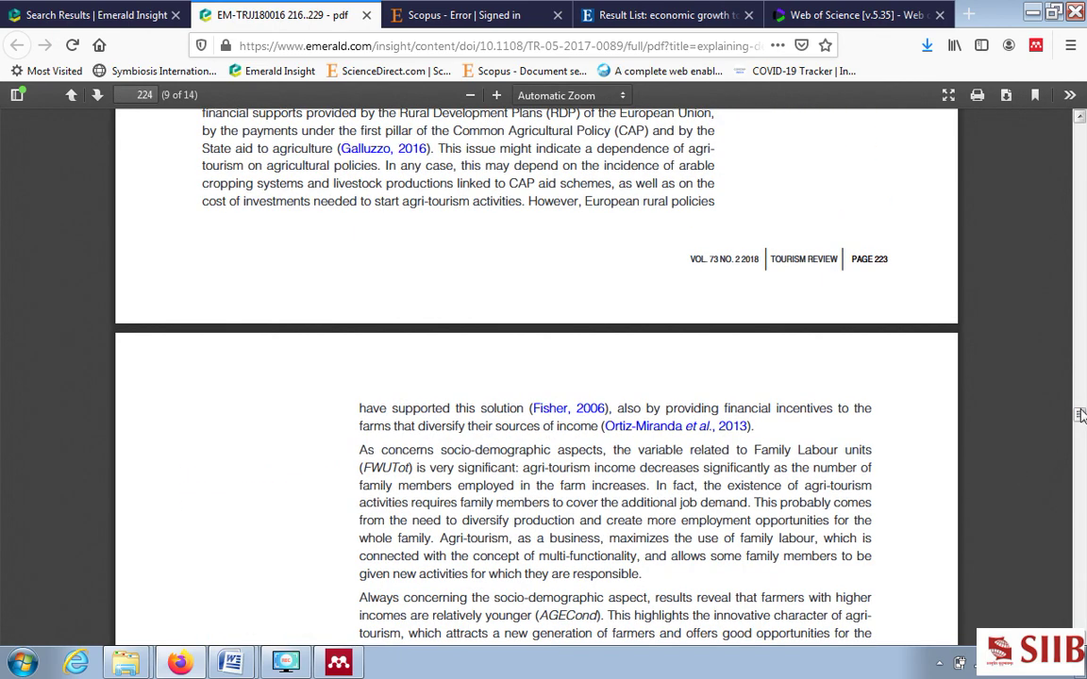
pyautogui.moveTo(1080, 416); pyautogui.dragTo(1079, 272)
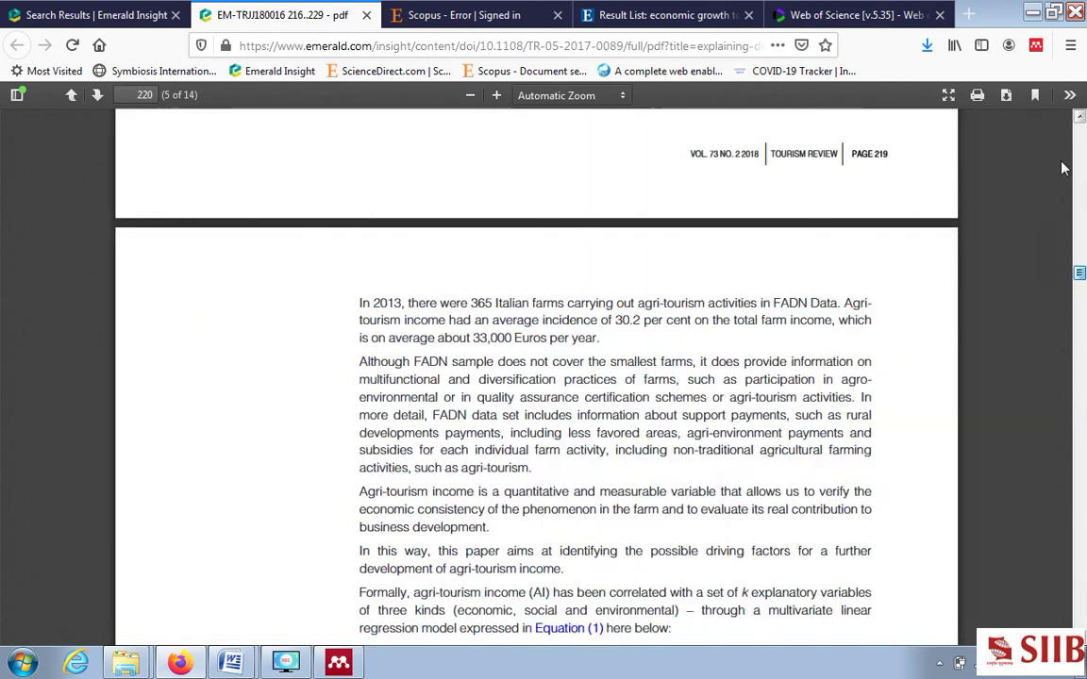
pyautogui.moveTo(1065, 168); pyautogui.dragTo(1076, 138)
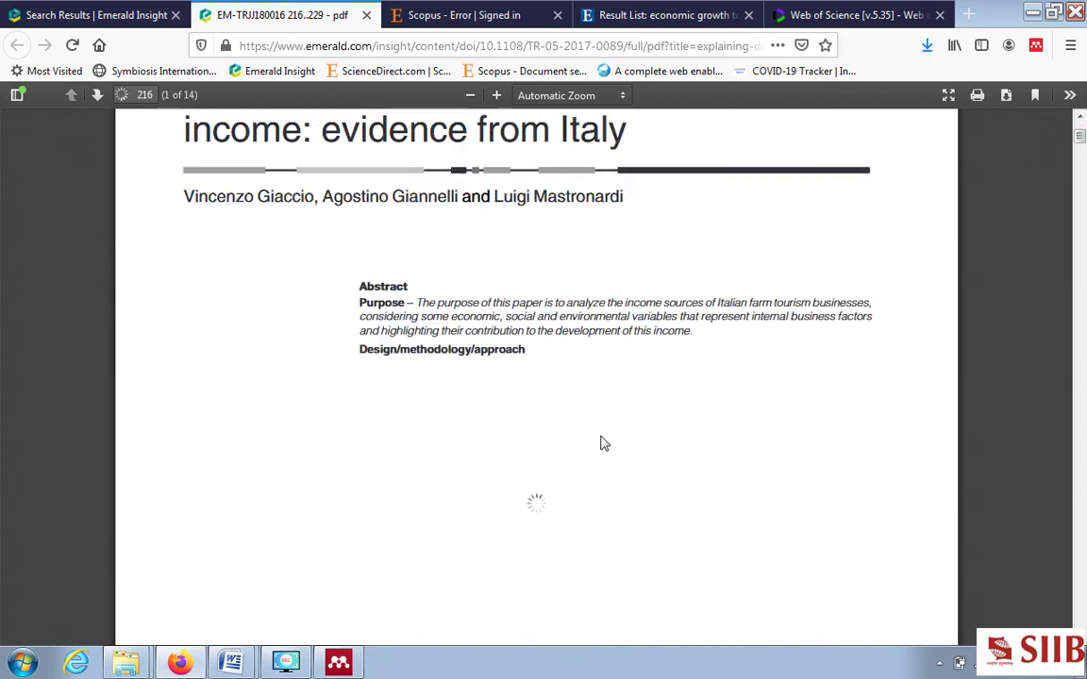
pyautogui.scroll(-2, 509, 443)
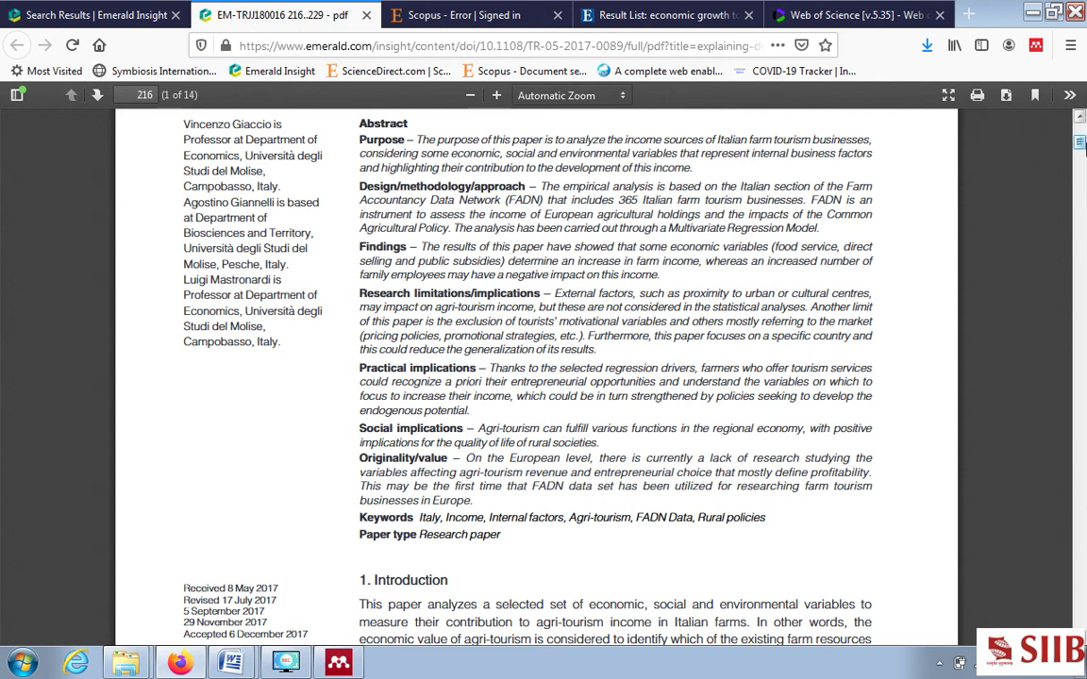
pyautogui.moveTo(1082, 144); pyautogui.dragTo(1076, 651)
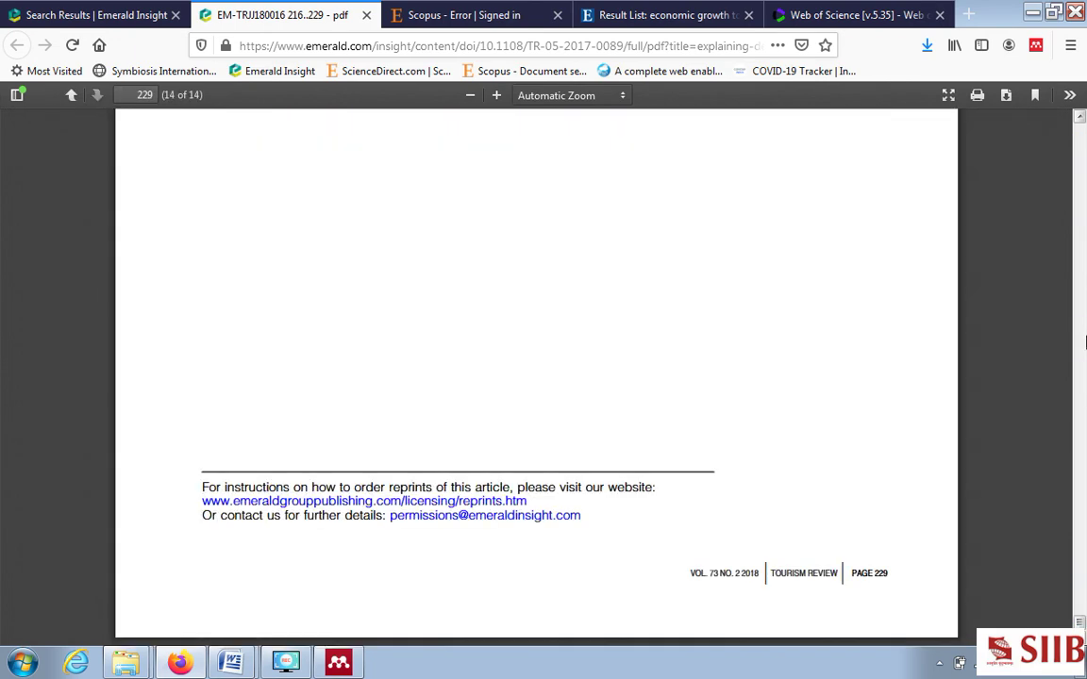
pyautogui.scroll(20, 1081, 173)
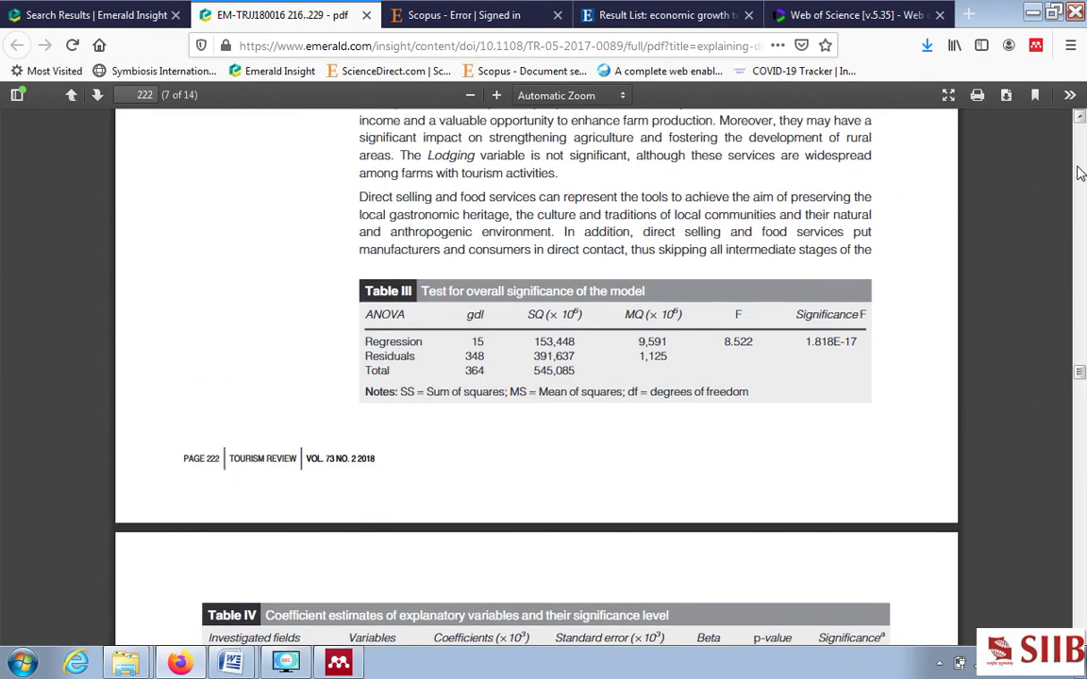
# Step: Switch to Mendeley to view the copy options for "Tourism and Economic Growth: A Meta-regression Analysis", and check its reference in Word's Document2
pyautogui.click(339, 664)
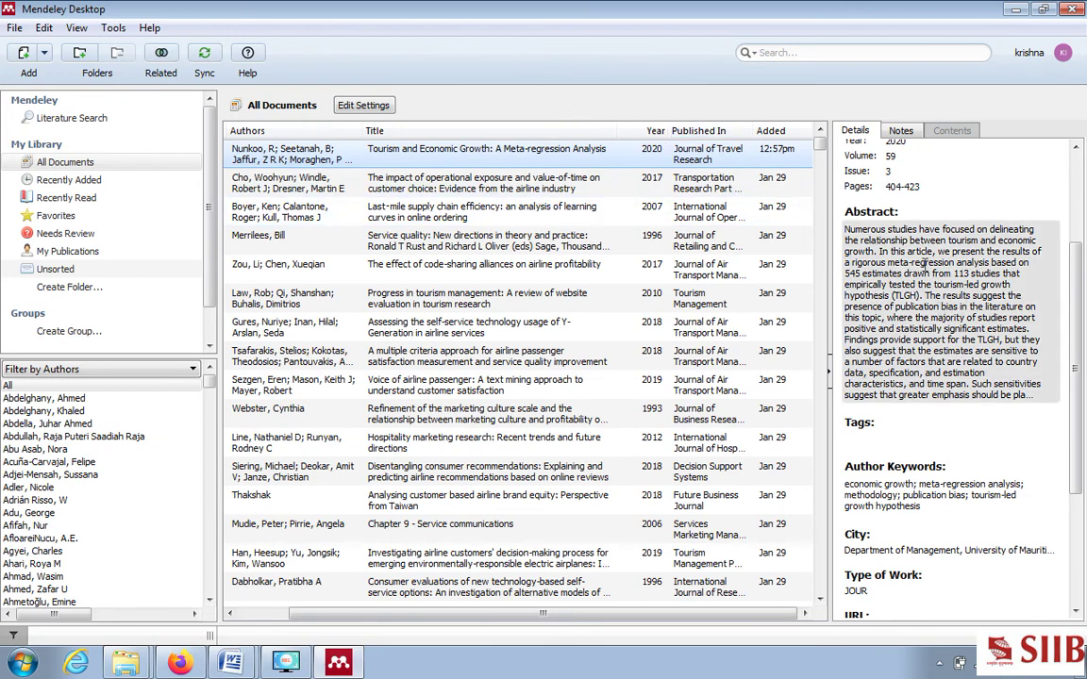
pyautogui.rightClick(637, 156)
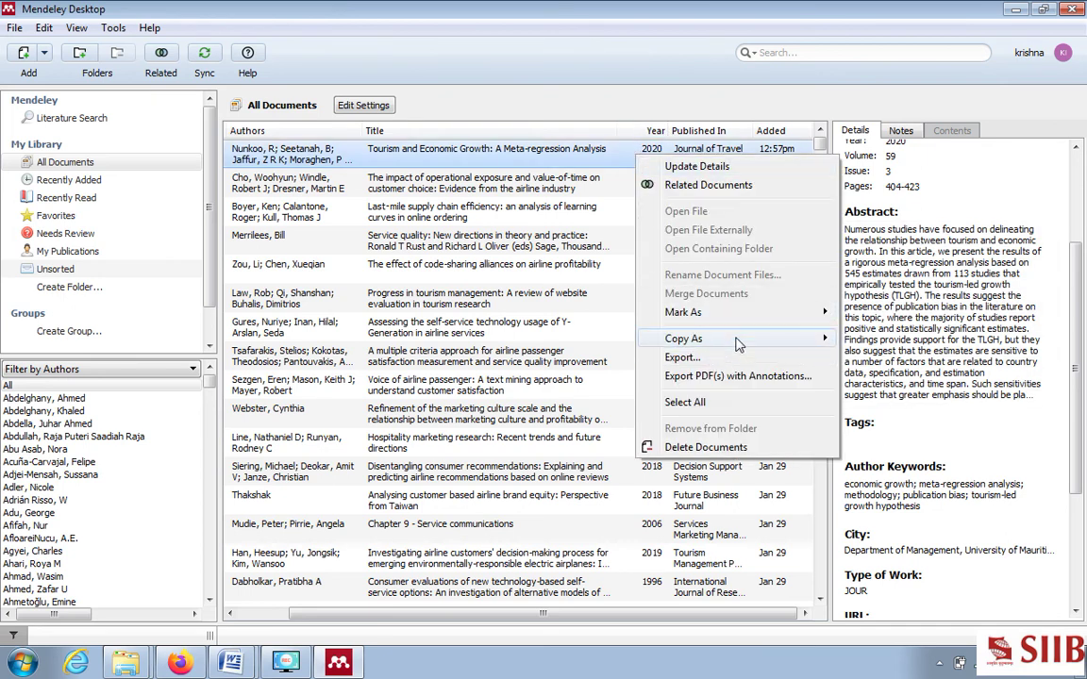
pyautogui.moveTo(739, 342)
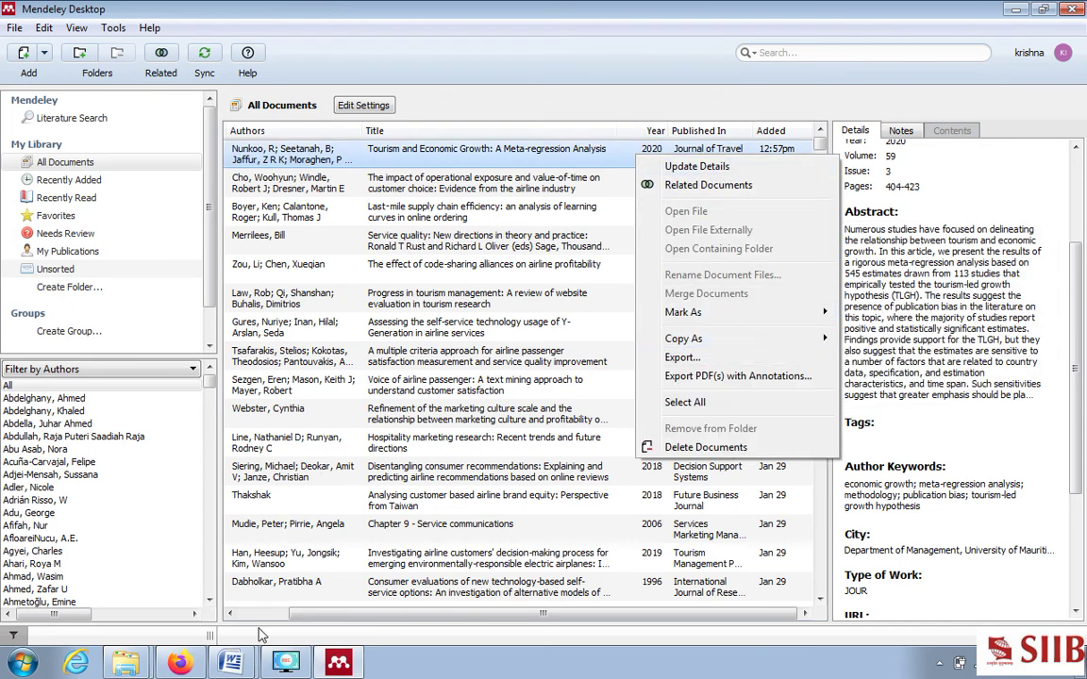
pyautogui.click(231, 664)
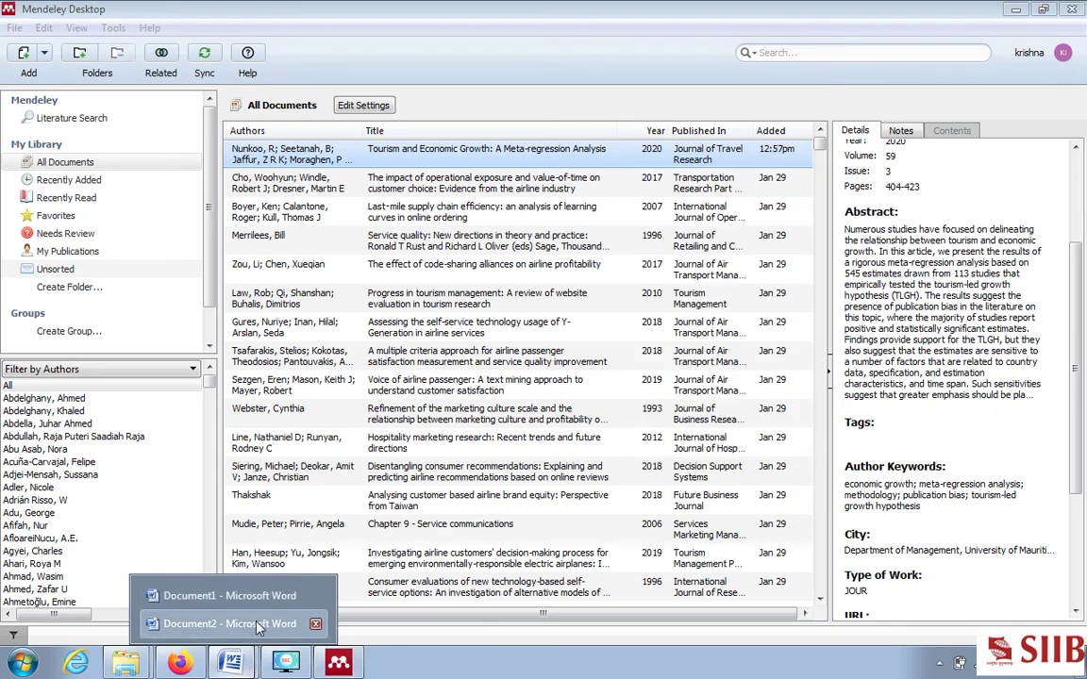
pyautogui.click(269, 623)
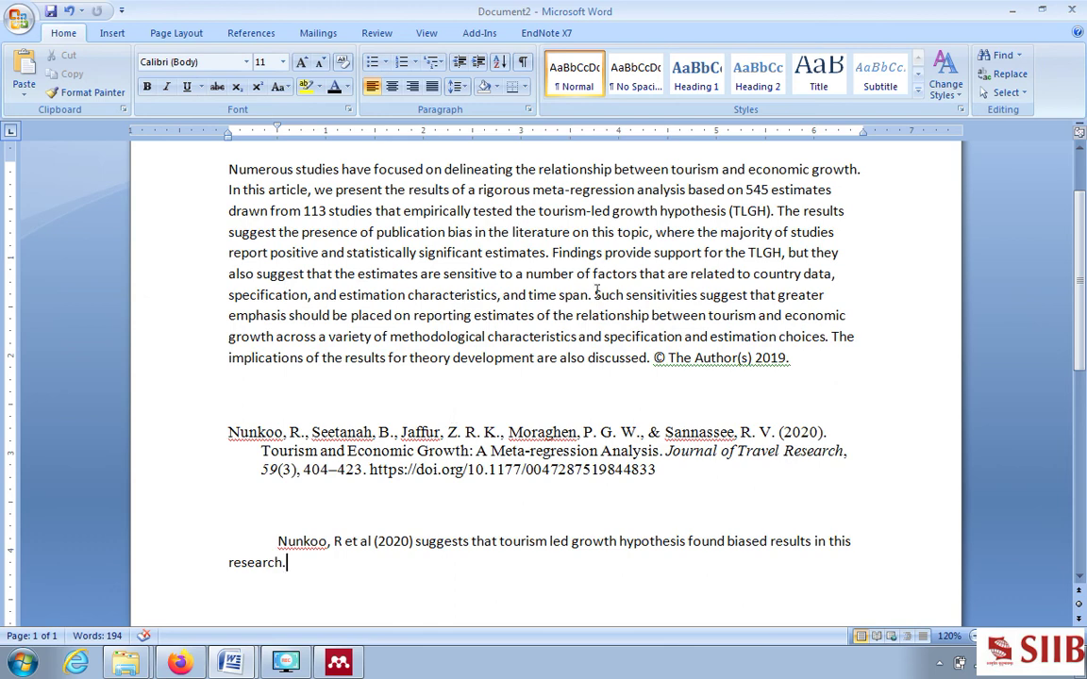
# Step: Return to the article PDF in Firefox and highlight a run of entries in the reference list on page 228
pyautogui.click(179, 663)
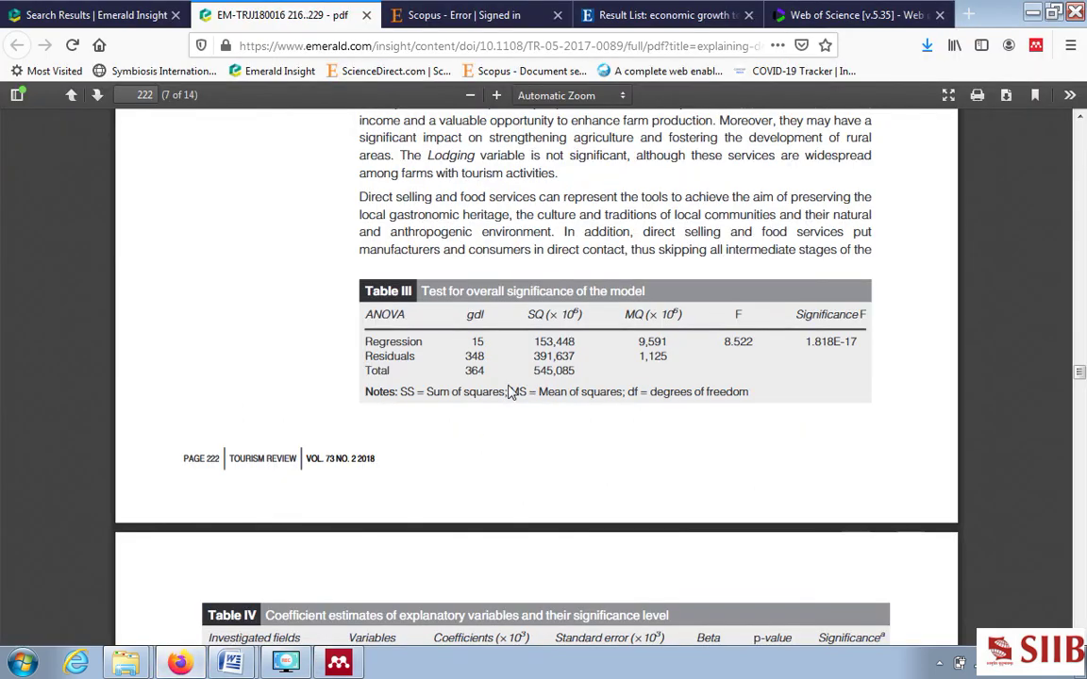
pyautogui.moveTo(1080, 378); pyautogui.dragTo(1066, 621)
pyautogui.scroll(-3, 388, 357)
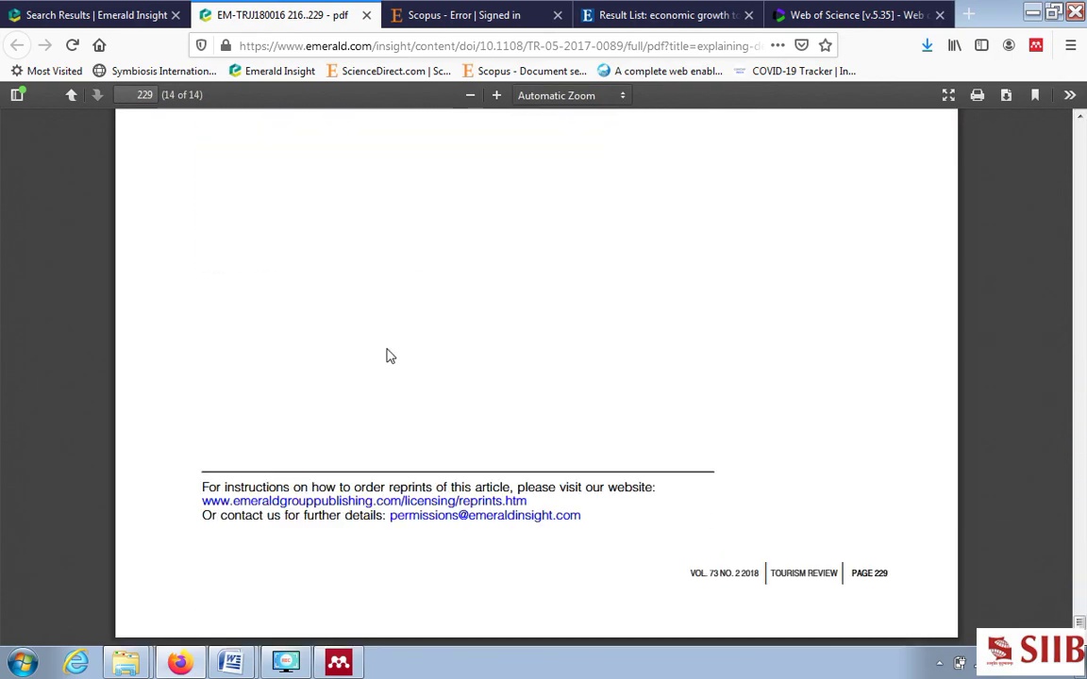
pyautogui.scroll(10, 390, 355)
pyautogui.scroll(6, 394, 351)
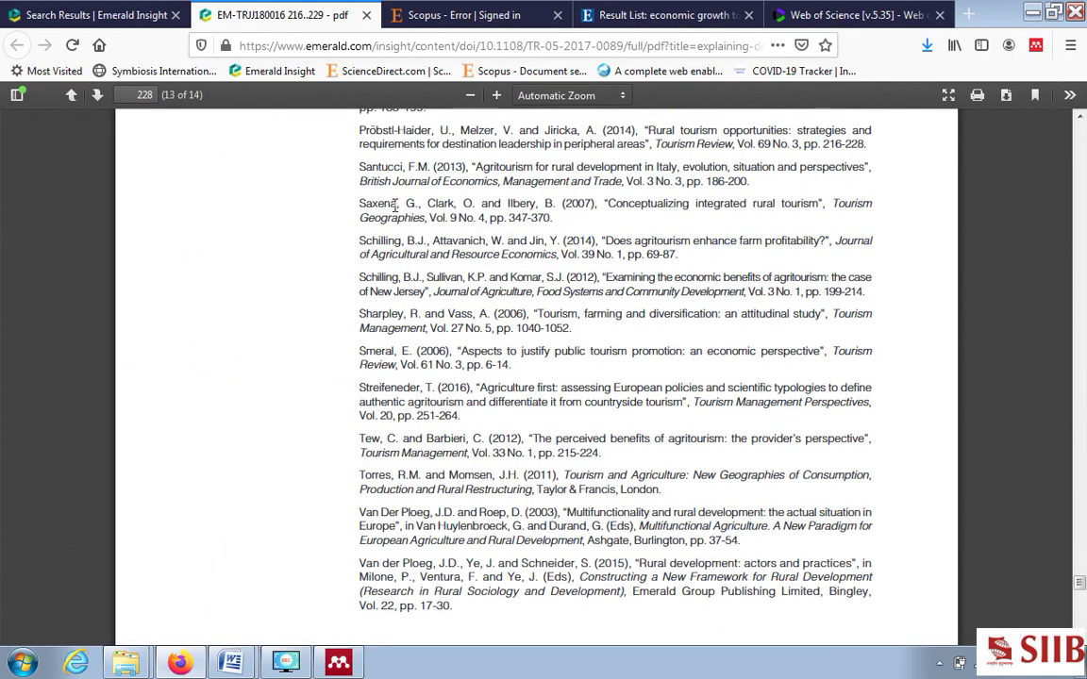
pyautogui.moveTo(360, 203); pyautogui.dragTo(775, 512)
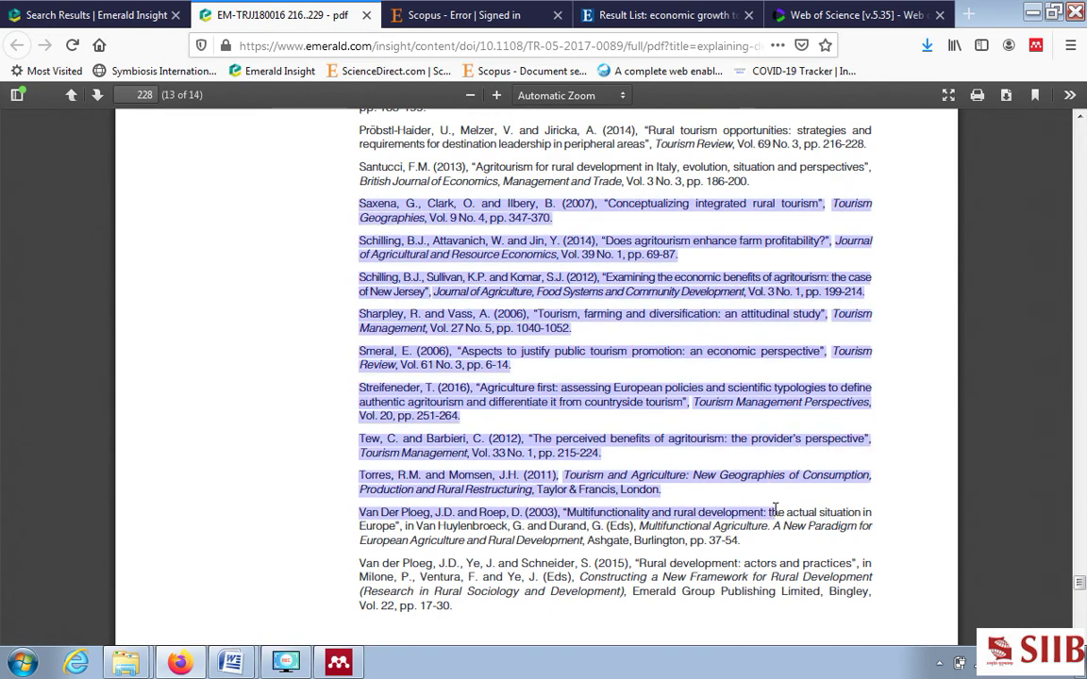
# Step: Compare the article's reference list with the formatted reference in Word's Document2, highlighting that reference, and return to the PDF in Firefox
pyautogui.click(227, 663)
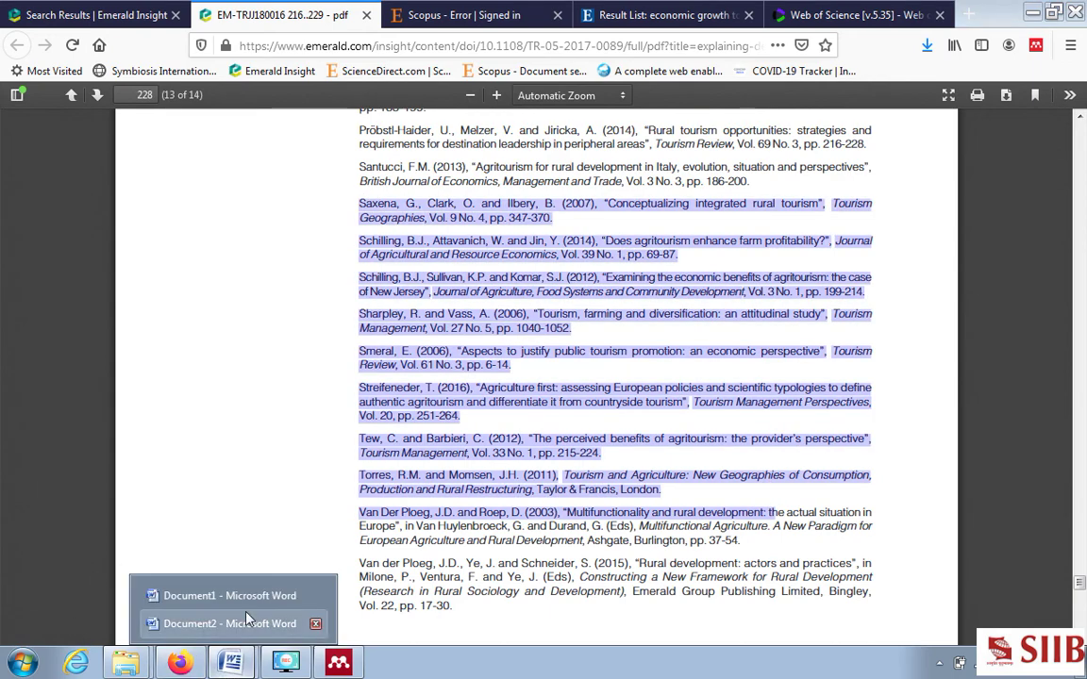
pyautogui.click(220, 557)
pyautogui.moveTo(225, 439); pyautogui.dragTo(661, 490)
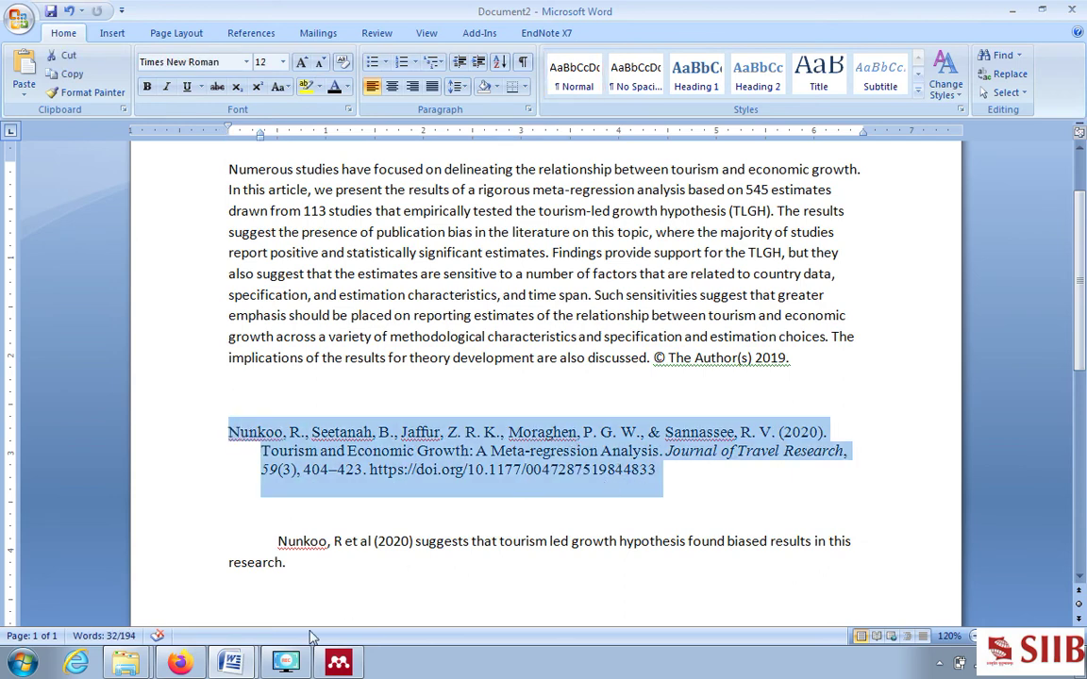
pyautogui.click(179, 663)
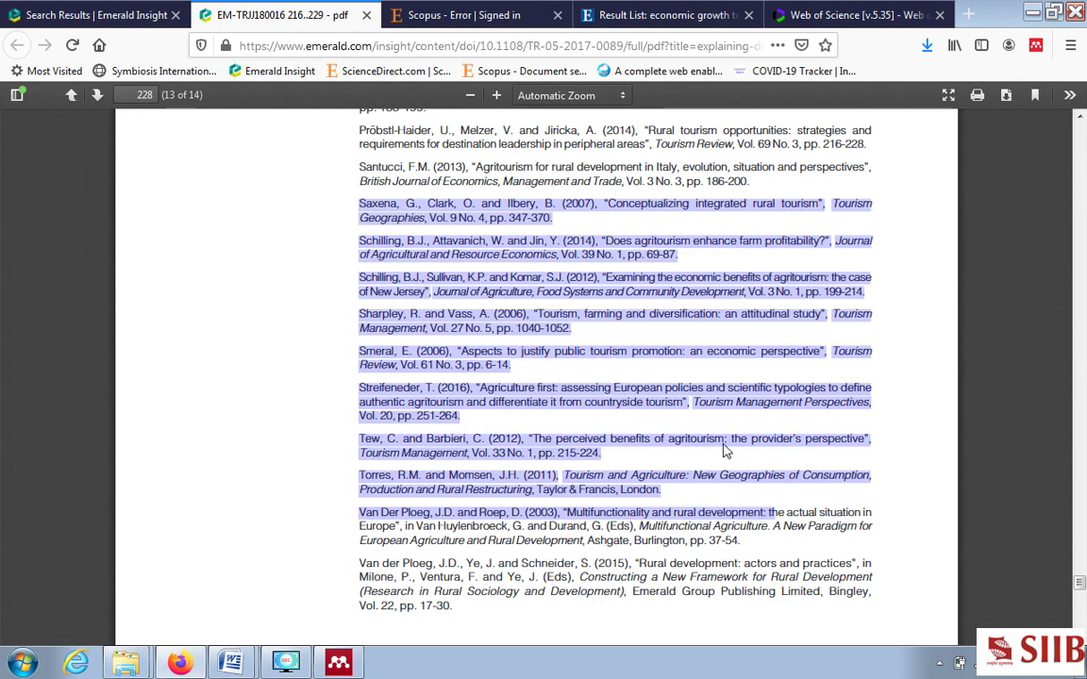
pyautogui.click(223, 664)
pyautogui.click(219, 624)
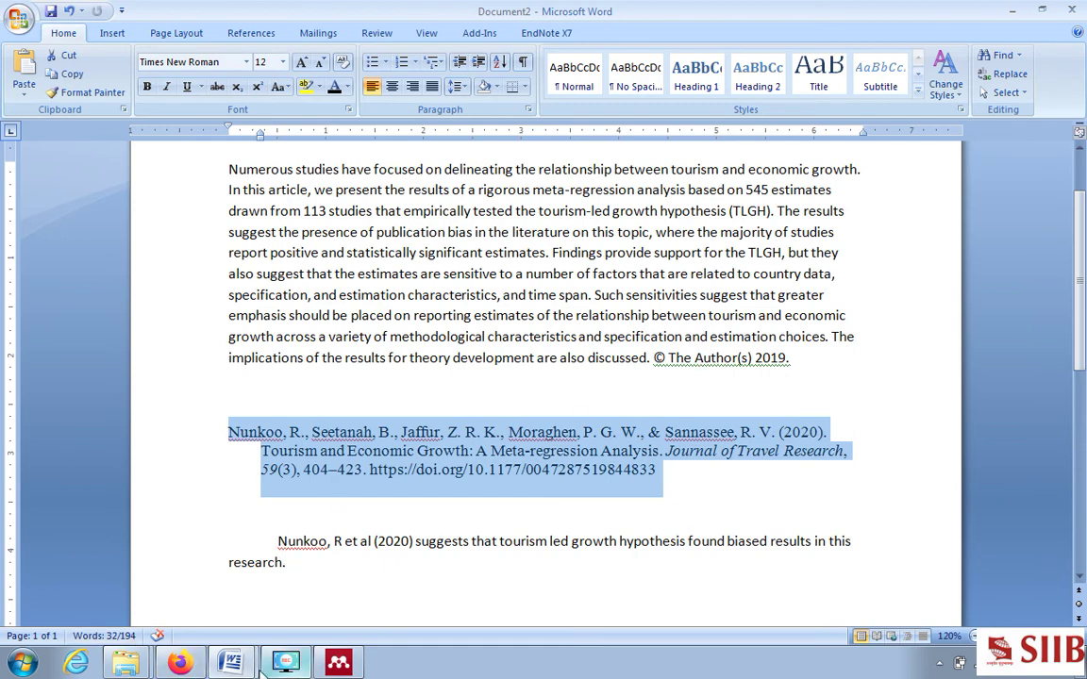
pyautogui.click(179, 664)
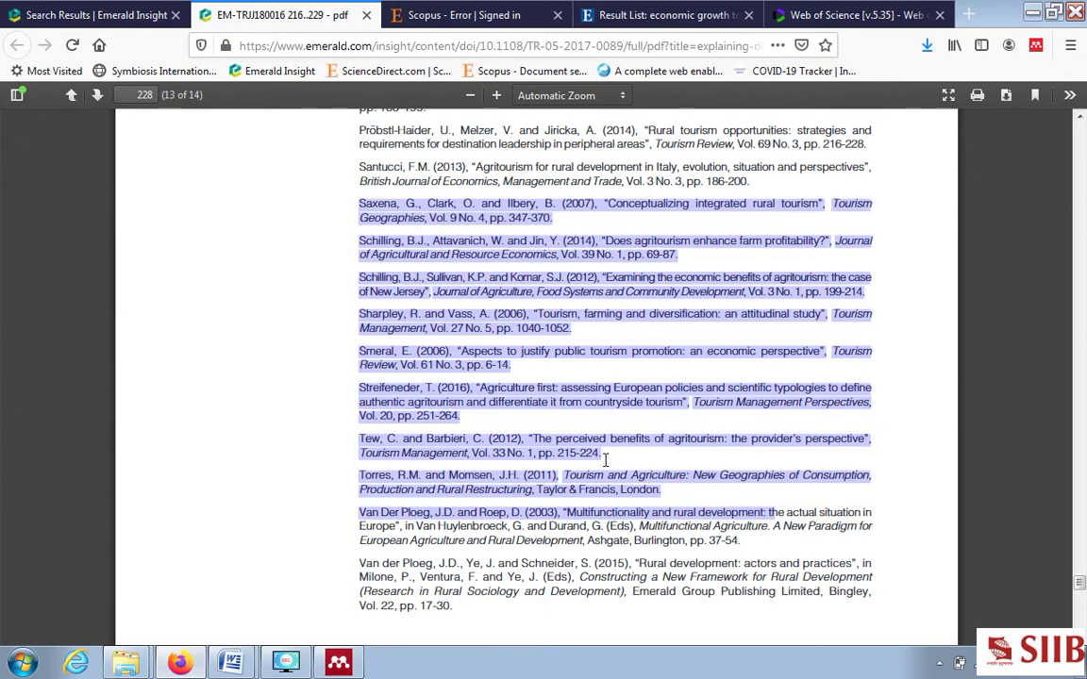
# Step: Examine the article's full reference list, from the "References" heading on page 226 to the "About the authors" section
pyautogui.scroll(15, 609, 418)
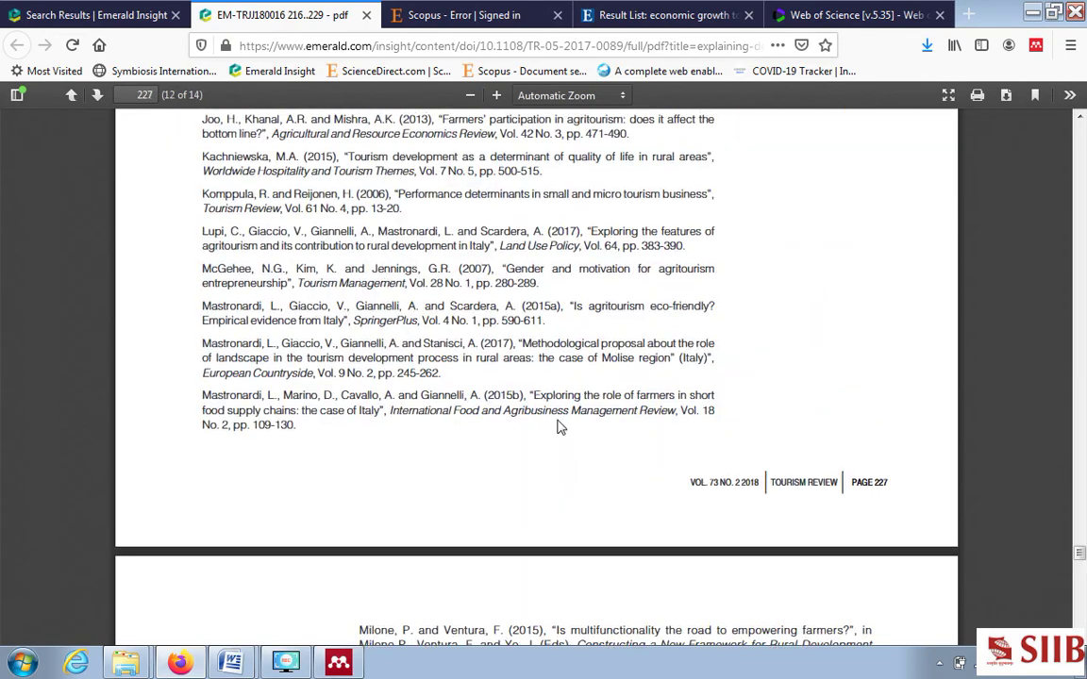
pyautogui.scroll(20, 539, 429)
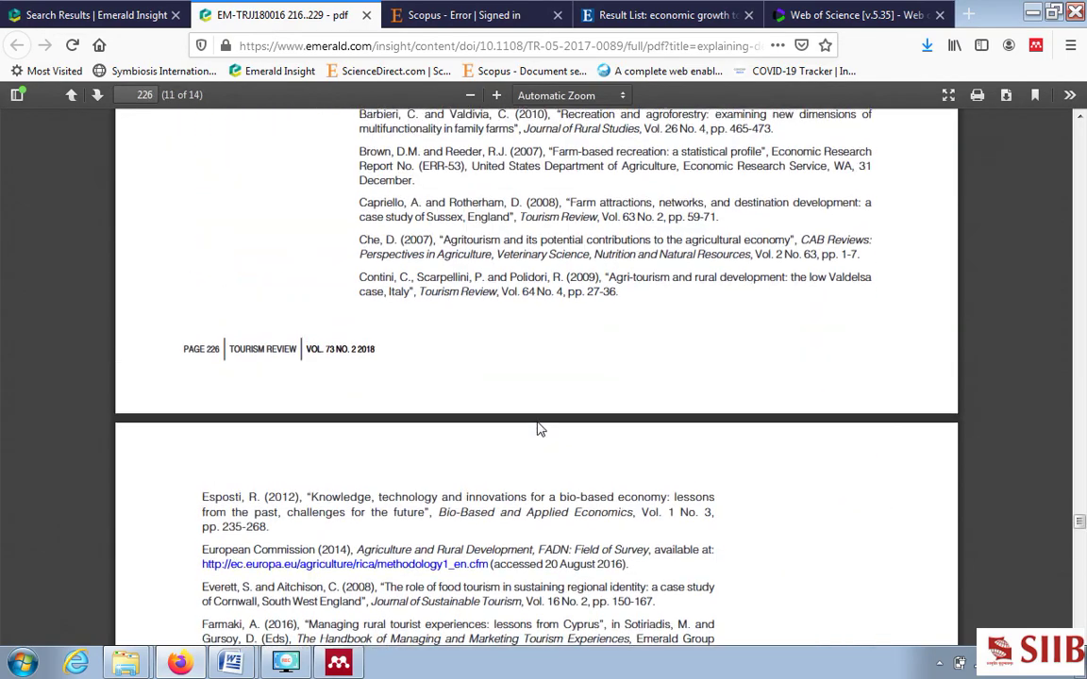
pyautogui.scroll(5, 538, 424)
pyautogui.scroll(-8, 543, 420)
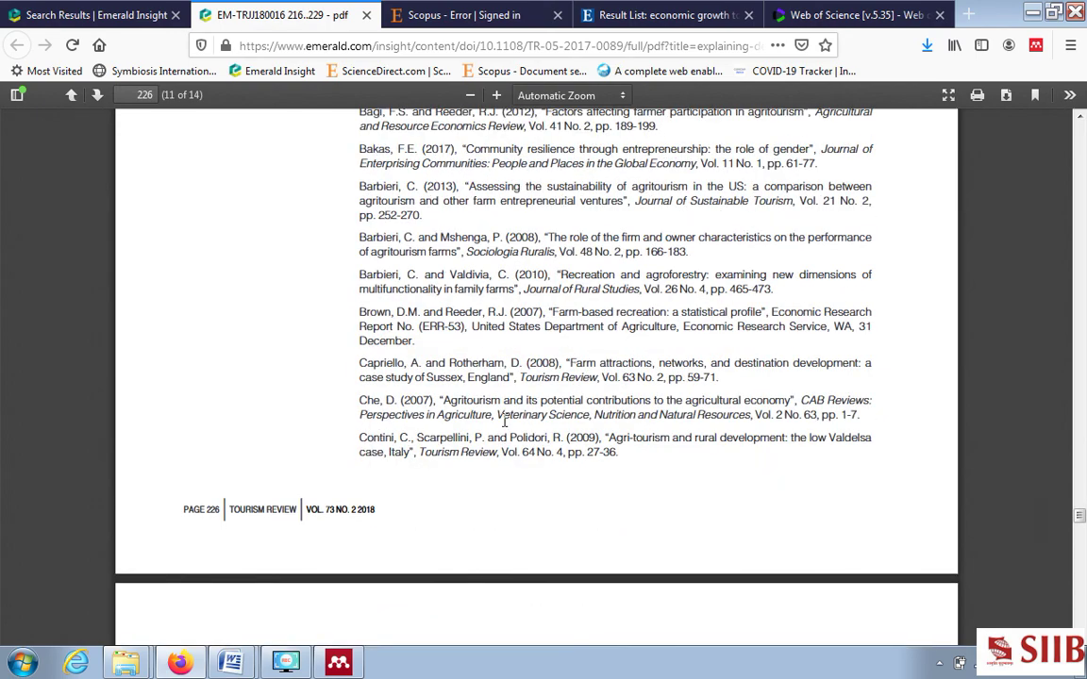
pyautogui.scroll(2, 504, 402)
pyautogui.scroll(1, 504, 402)
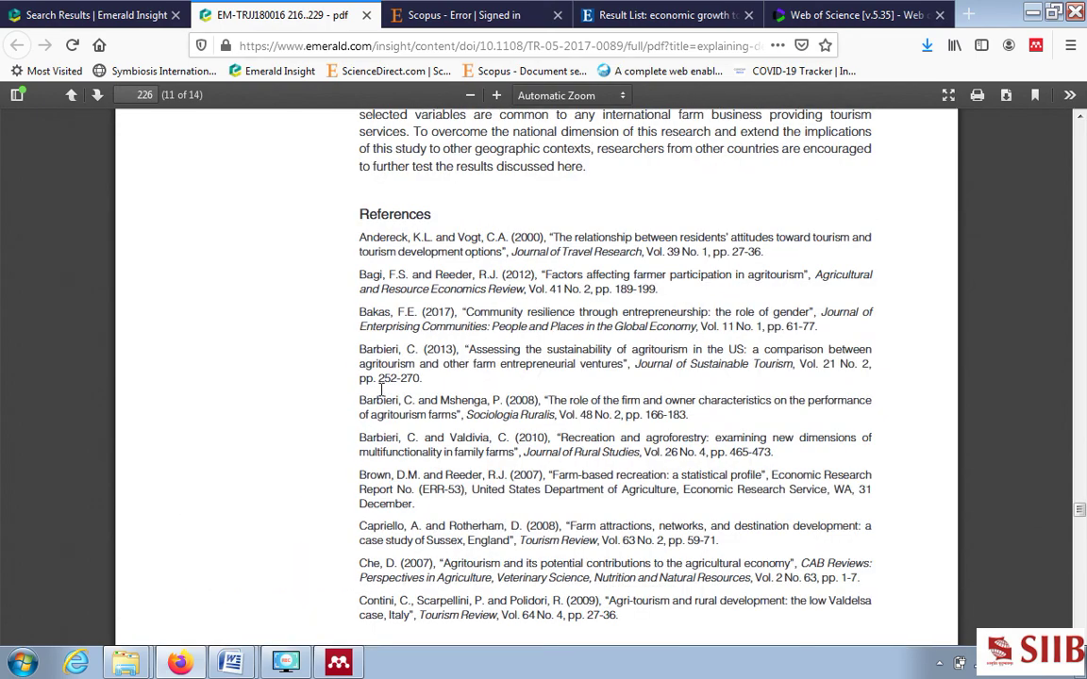
pyautogui.scroll(-15, 533, 573)
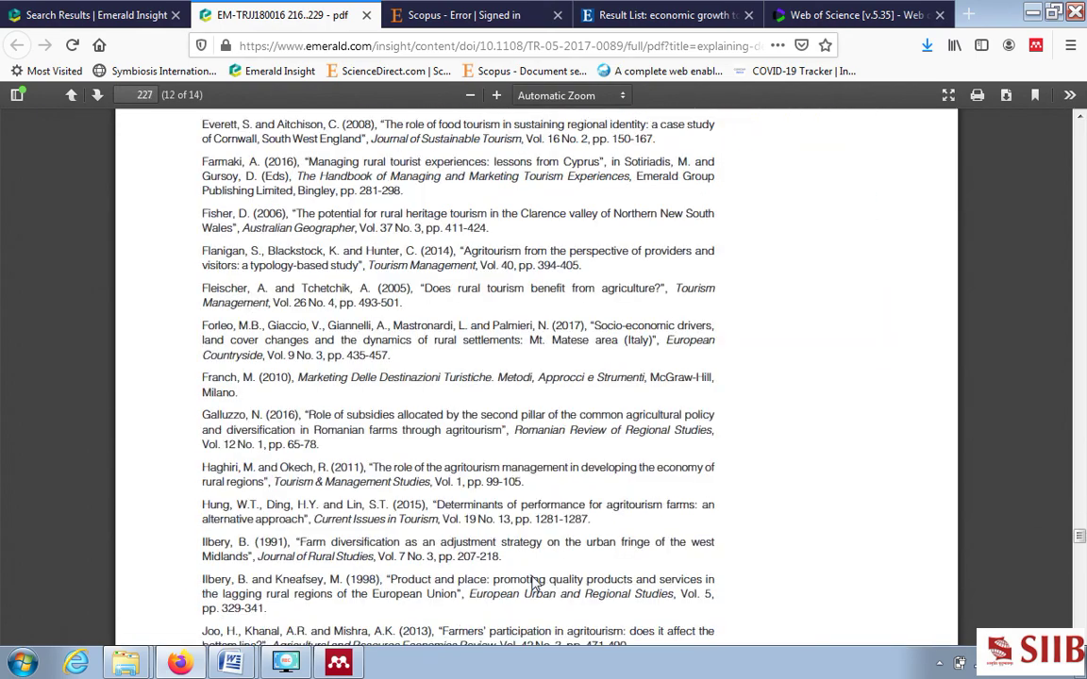
pyautogui.scroll(1, 534, 583)
pyautogui.scroll(-15, 533, 582)
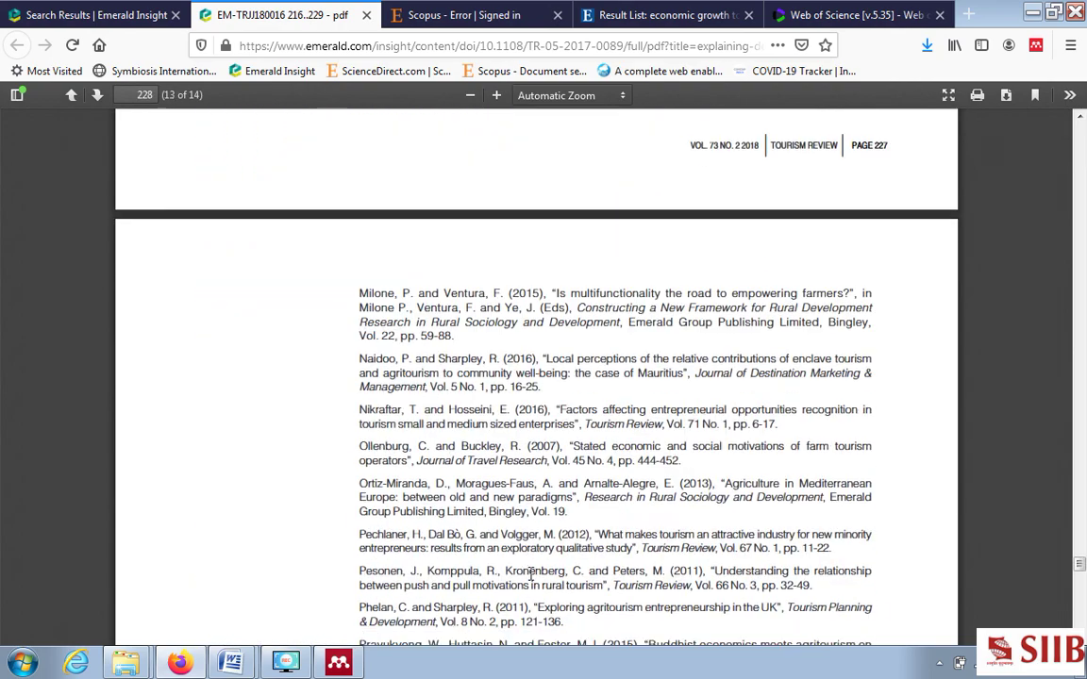
pyautogui.moveTo(534, 576); pyautogui.dragTo(531, 580)
pyautogui.scroll(-12, 532, 580)
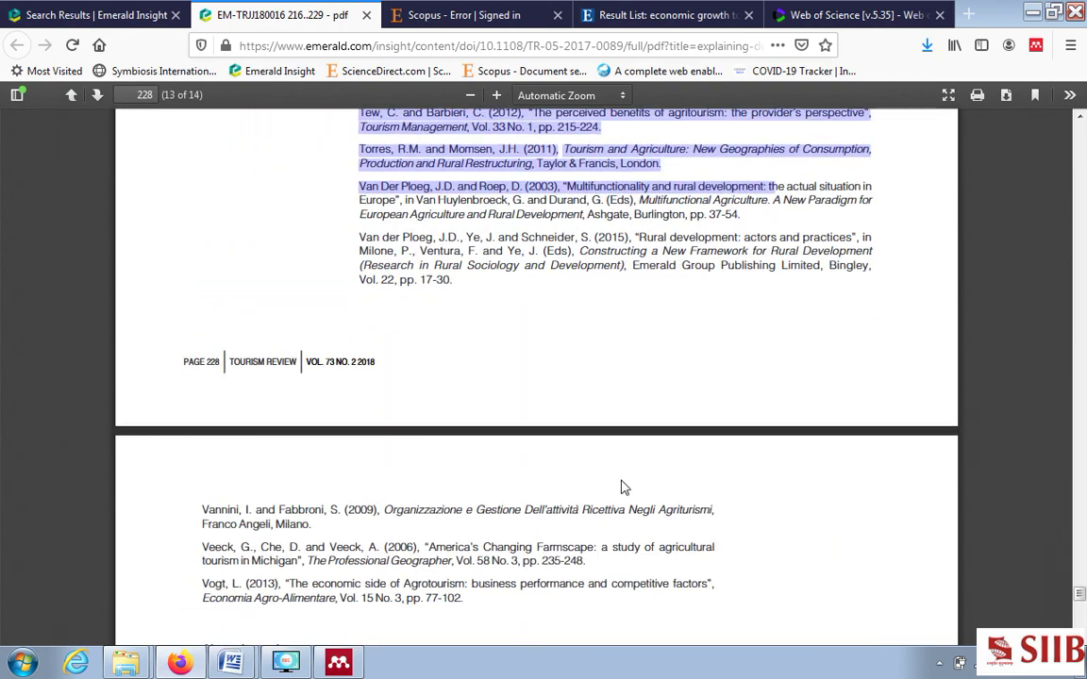
pyautogui.scroll(-5, 773, 432)
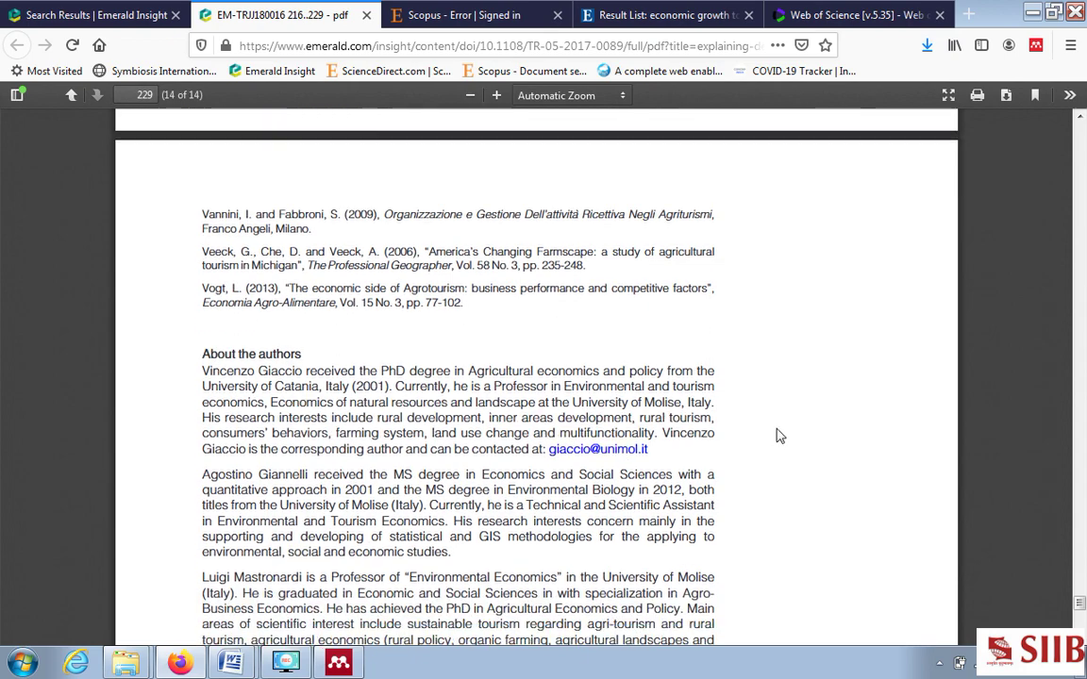